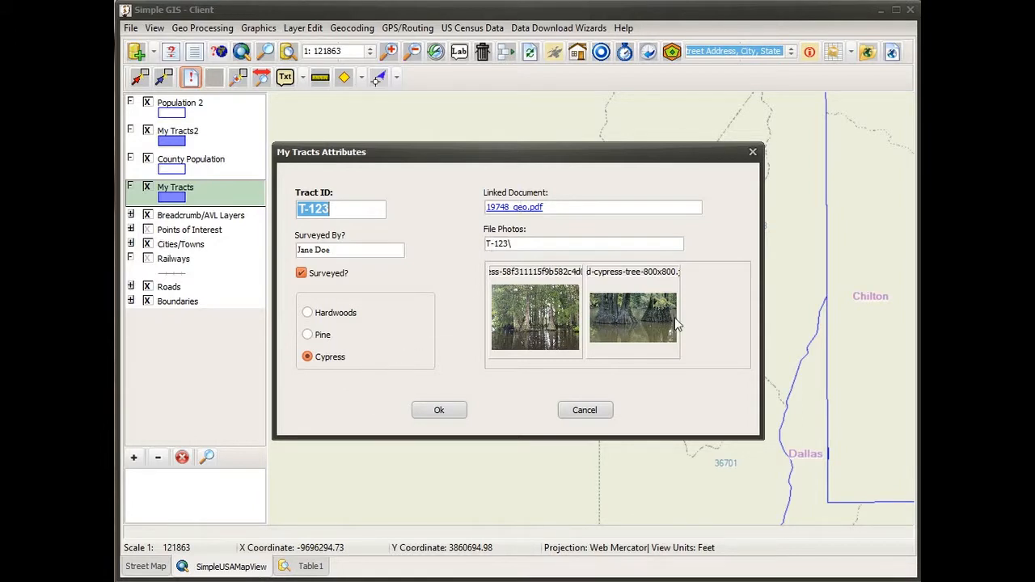
Close the My Tracts attributes and view the County Population attribute chart for the county containing the tract
click(595, 411)
click(200, 174)
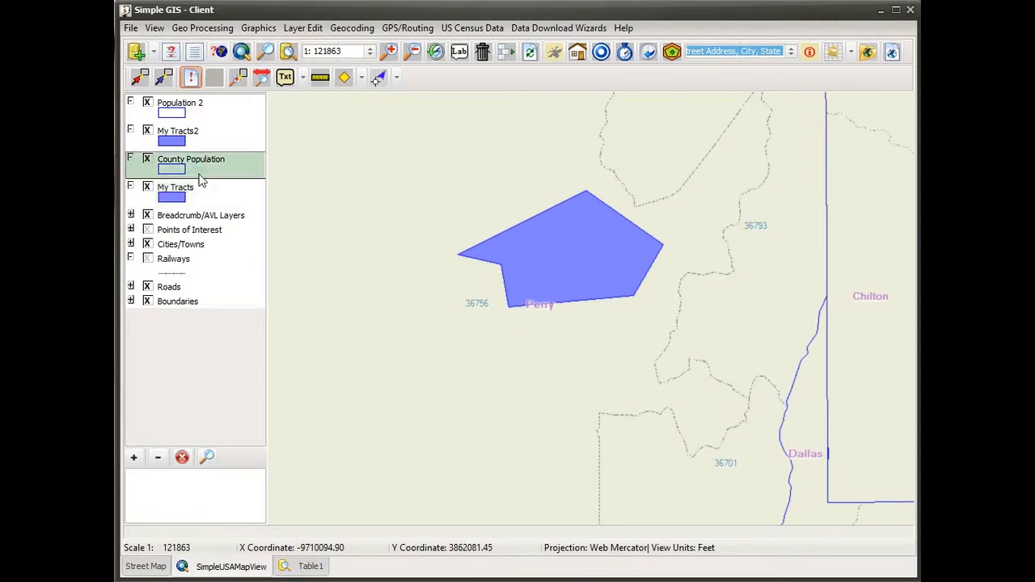
click(567, 358)
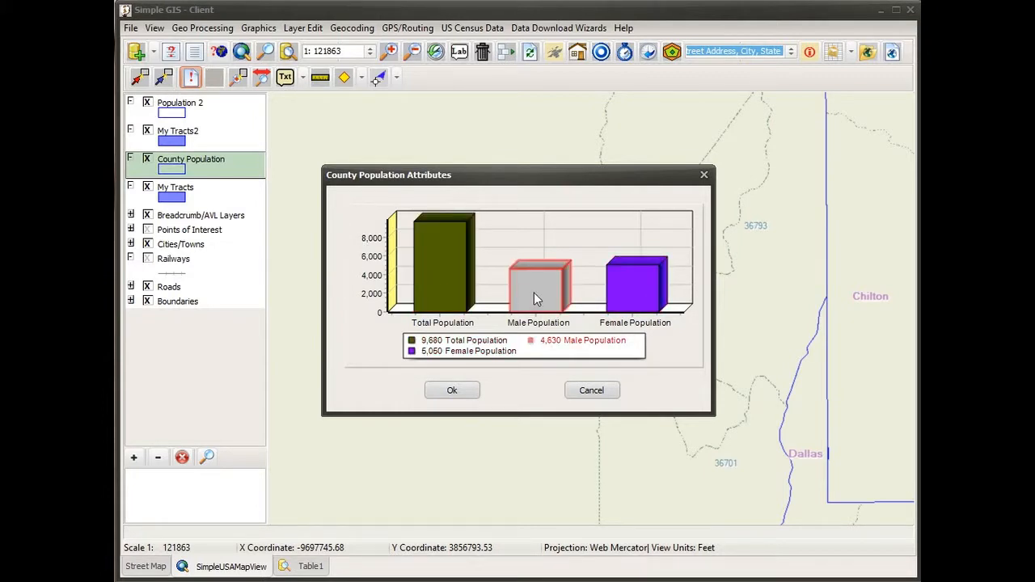
click(588, 389)
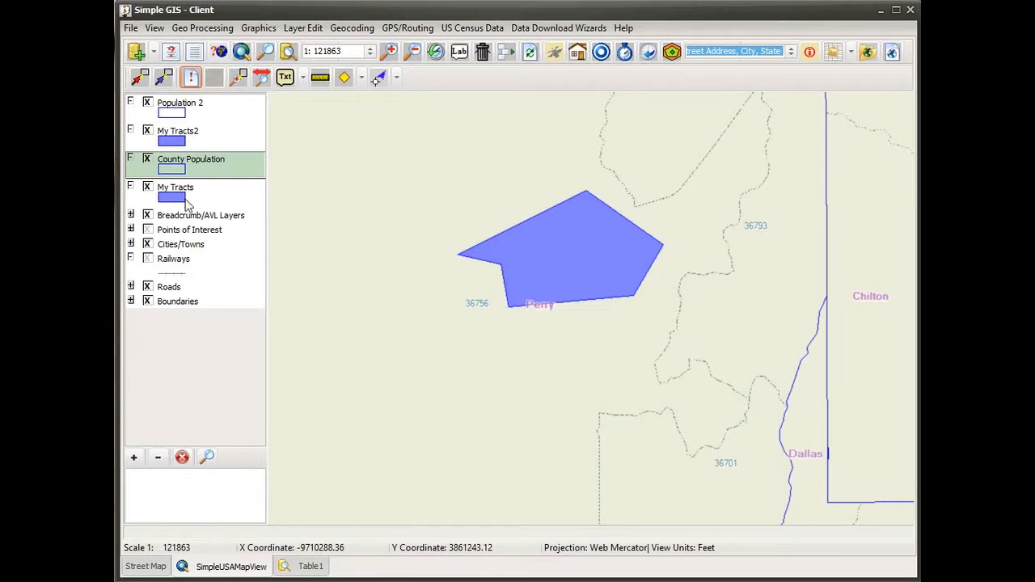
Open the custom form editor for the My Tracts2 layer's attribute data form
click(177, 131)
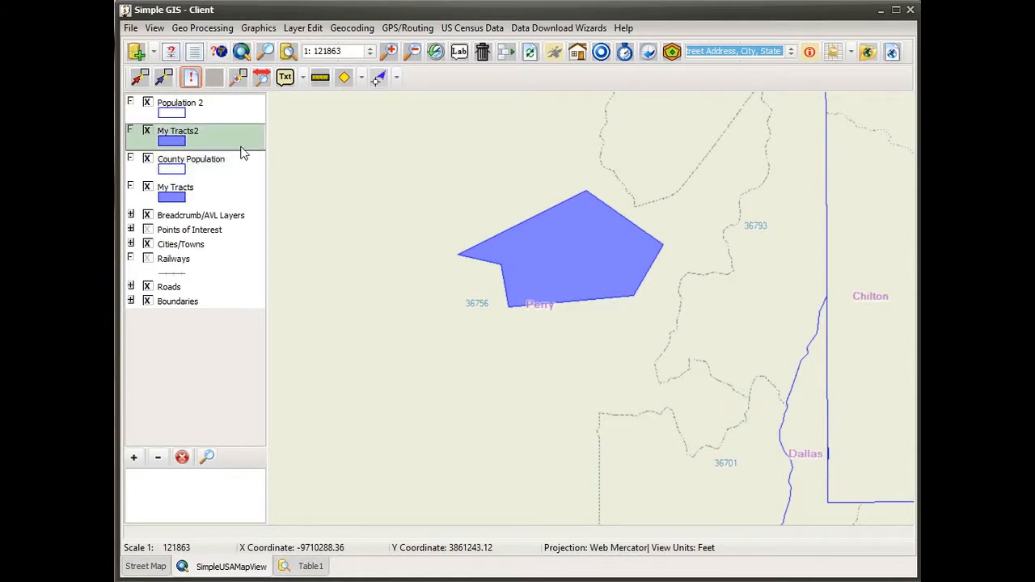
double_click(183, 144)
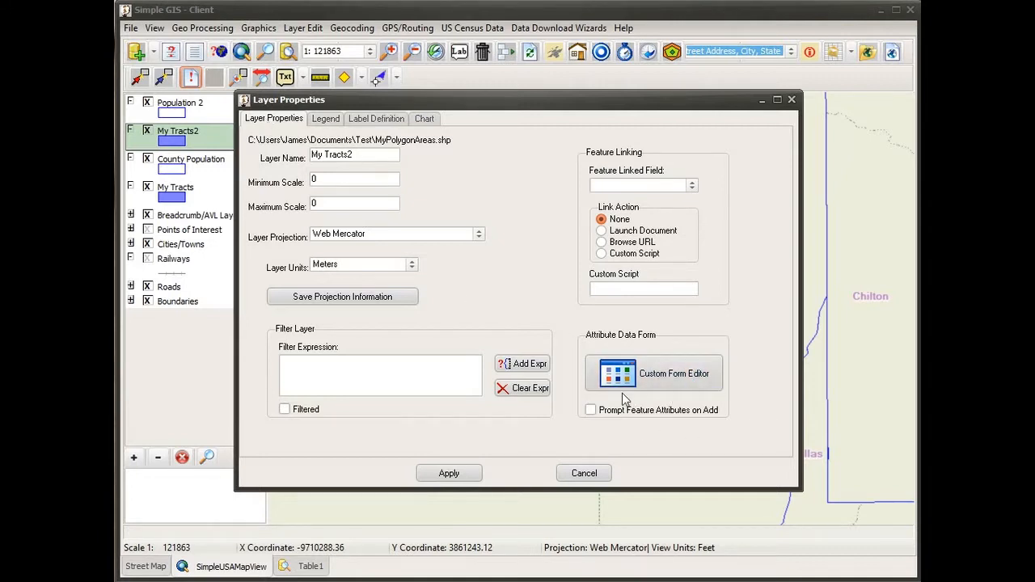
click(672, 378)
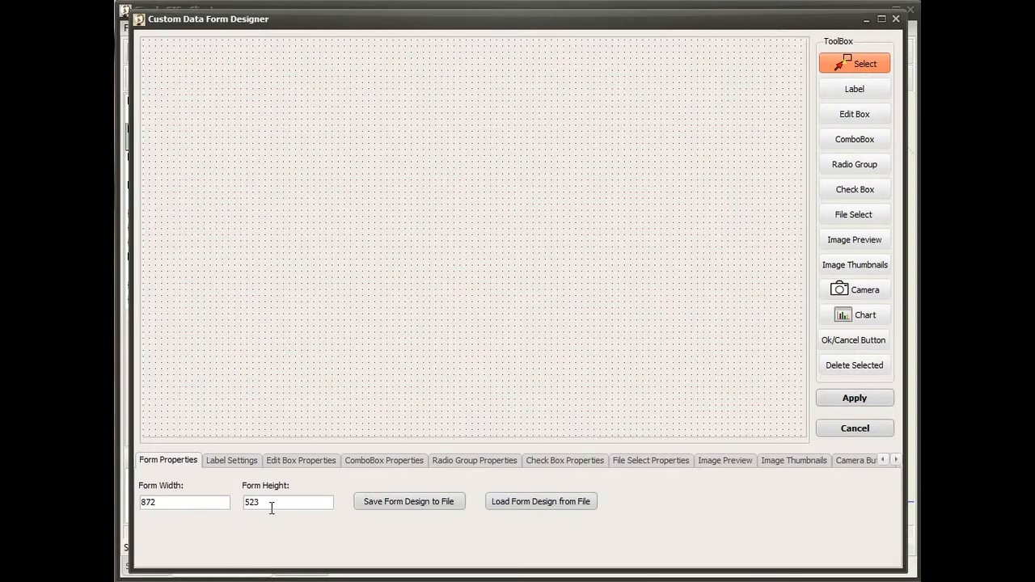
Resize the blank form to about 830 wide and 507 high
drag(181, 505, 134, 501)
text(750)
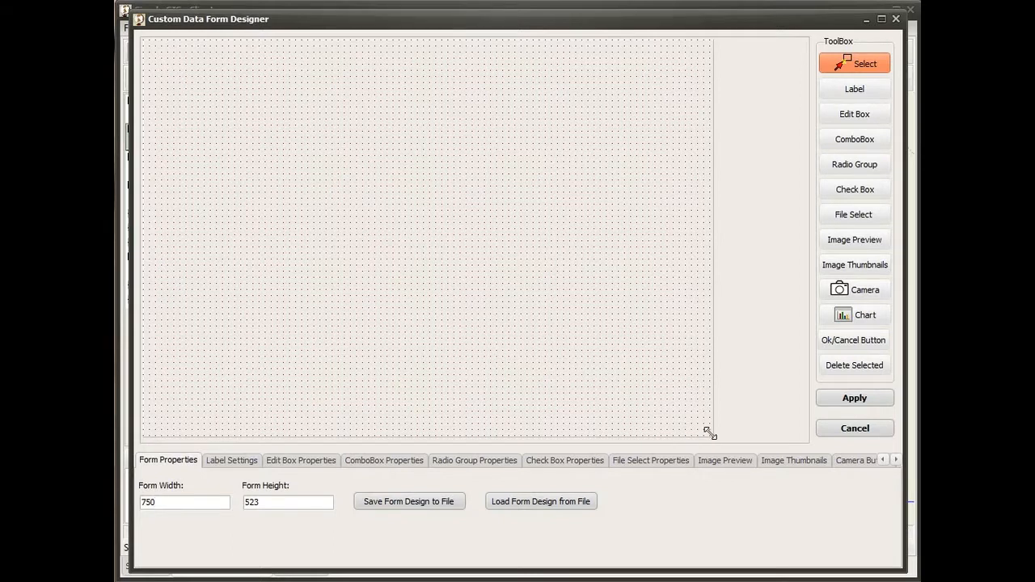
drag(710, 434, 775, 426)
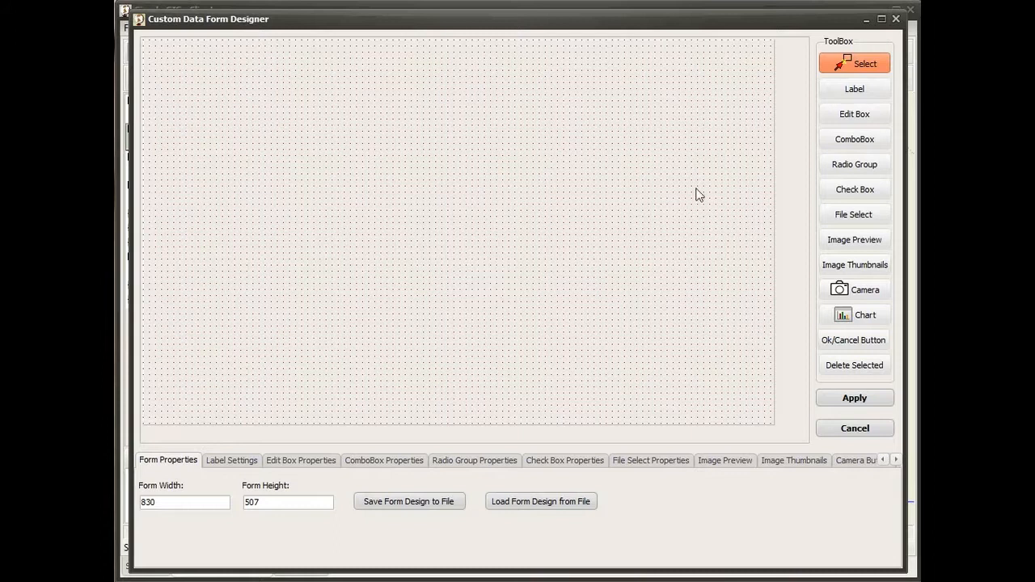
Add a label near the form's upper-left corner, widen it to about 88, and caption it "Tract ID:"
click(855, 90)
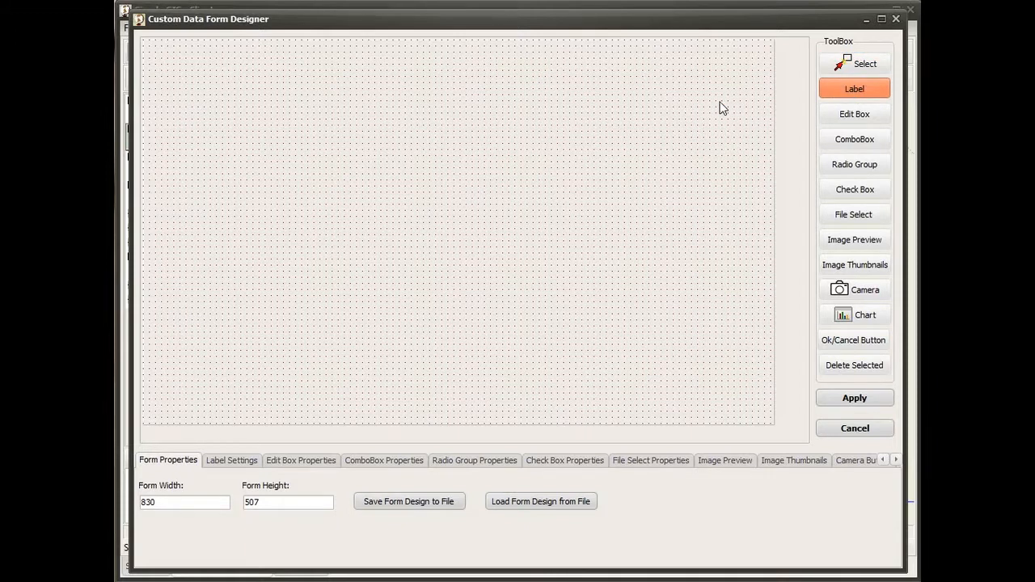
click(156, 54)
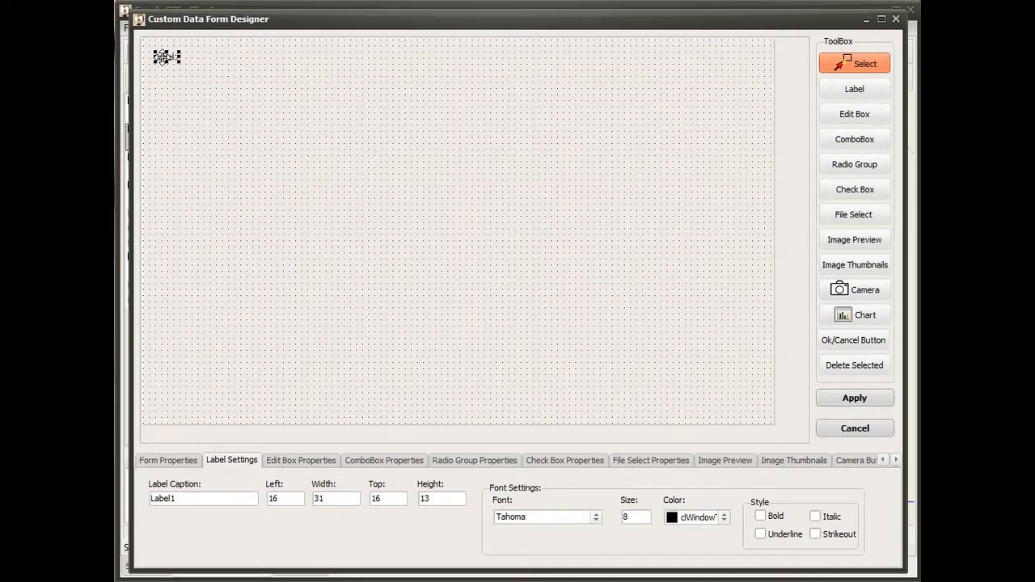
mouse_move(163, 57)
mouse_down()
mouse_move(423, 142)
mouse_move(184, 55)
mouse_move(170, 63)
mouse_move(178, 67)
mouse_up()
click(168, 57)
mouse_move(180, 58)
mouse_down()
mouse_move(215, 61)
mouse_move(179, 58)
mouse_up()
click(180, 57)
double_click(193, 499)
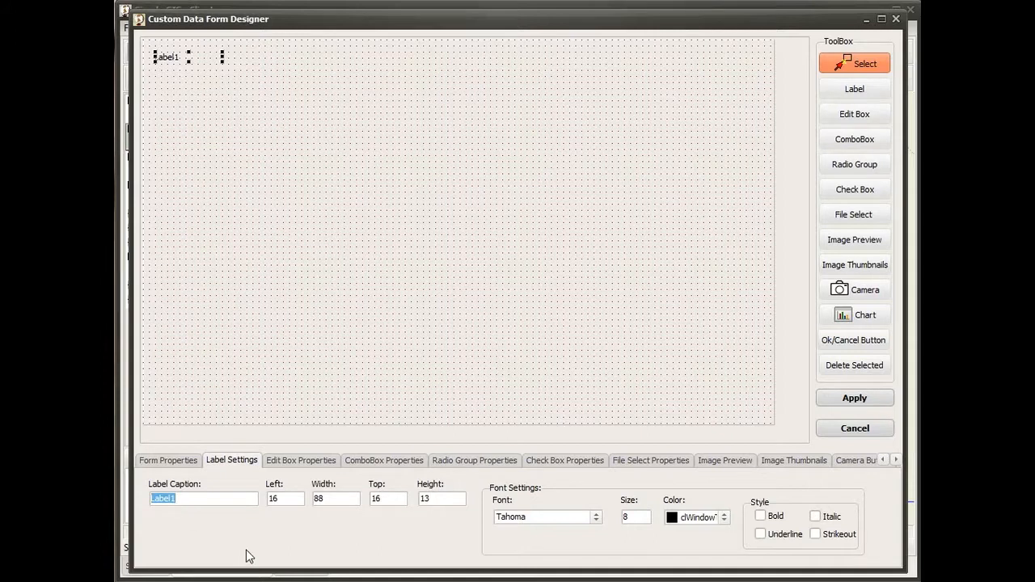
text(Tract ID:)
Set the Tract ID label's font to Arial with bold style
click(596, 518)
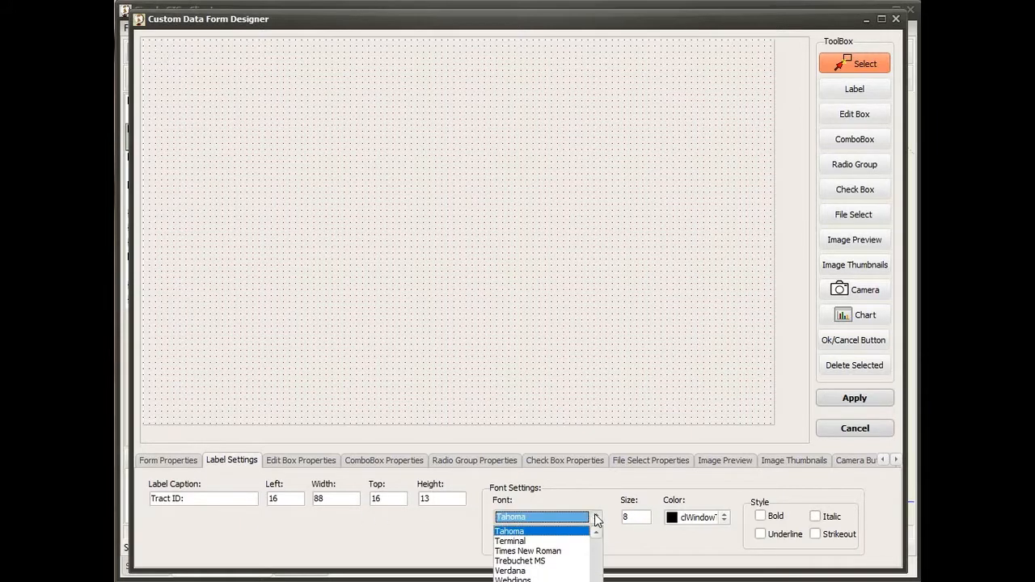
click(556, 561)
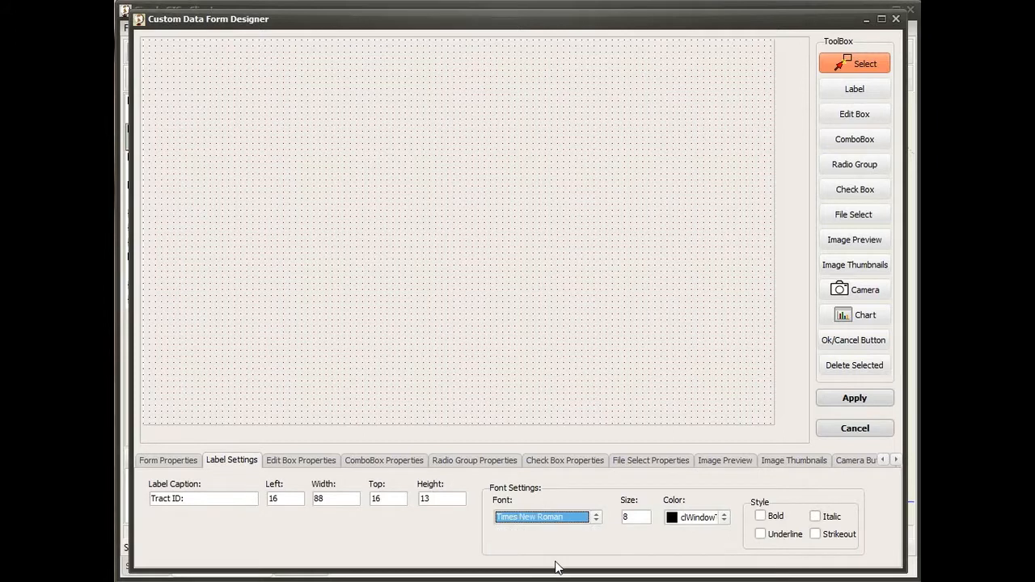
click(596, 517)
scroll(558, 548, up, 3)
scroll(554, 547, up, 4)
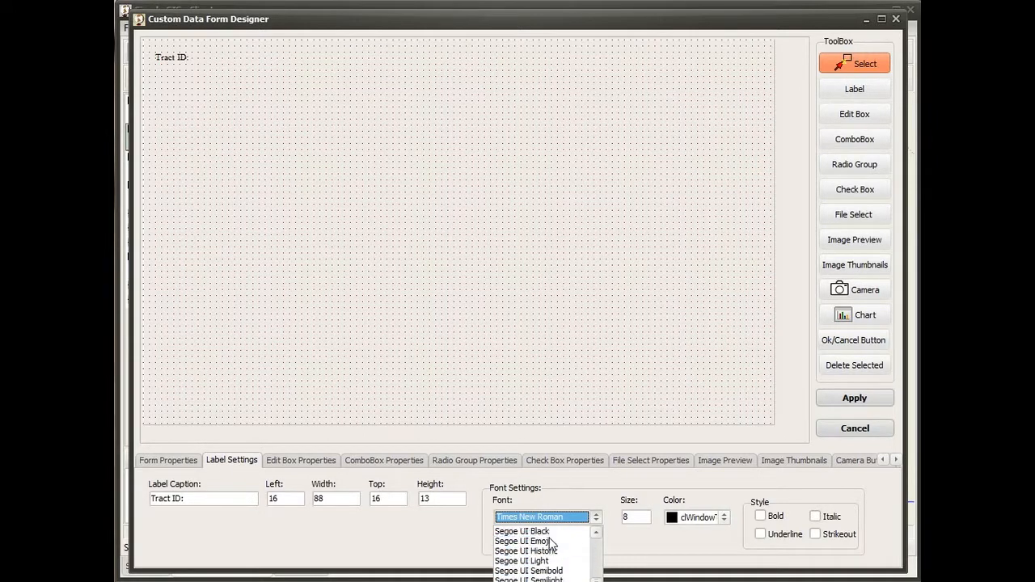
key(a)
scroll(532, 576, down, 1)
scroll(530, 576, down, 5)
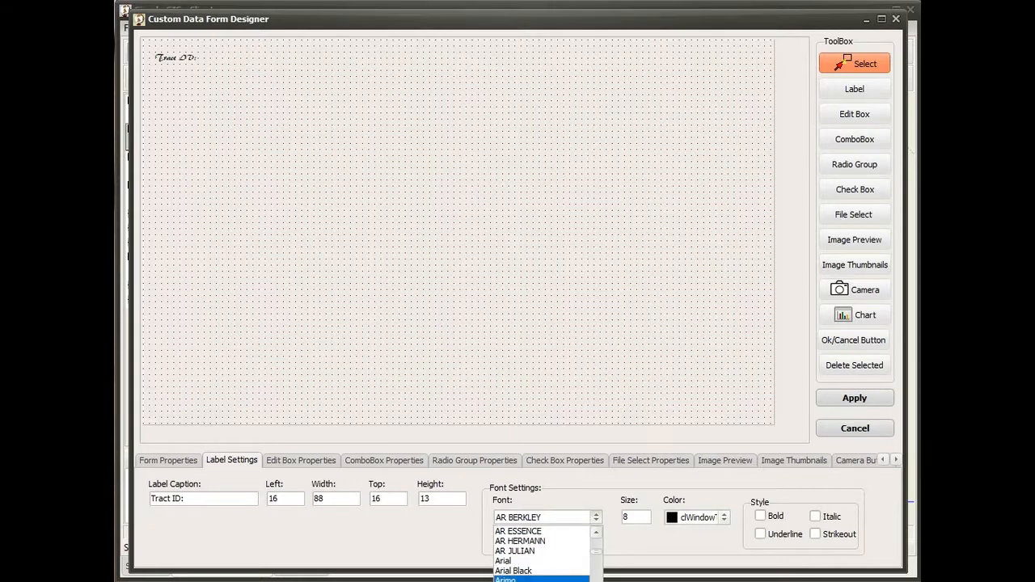
click(525, 560)
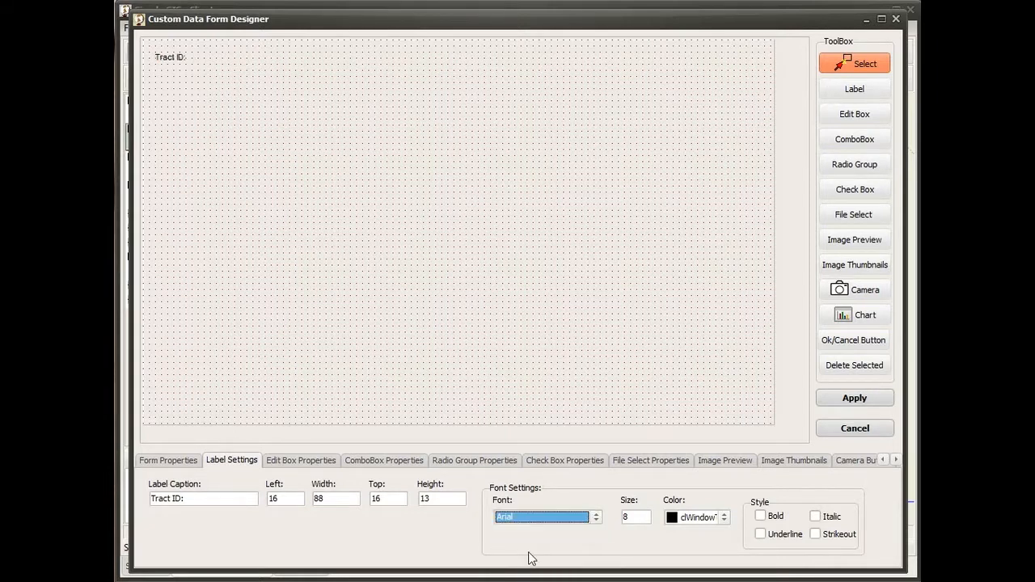
double_click(640, 518)
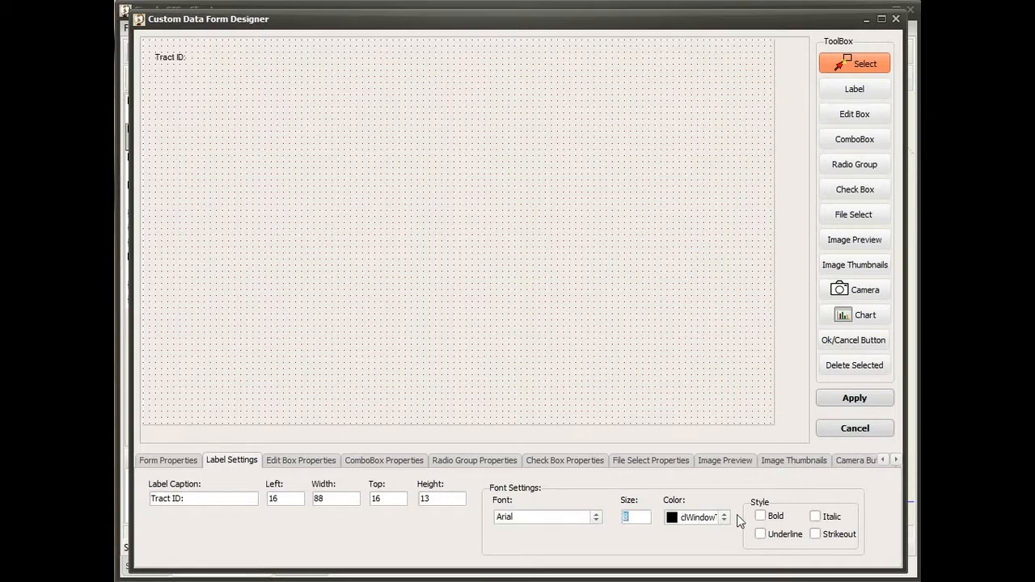
click(761, 516)
Add an edit box directly below the Tract ID label and link it to the TRACT_ID data field
click(855, 119)
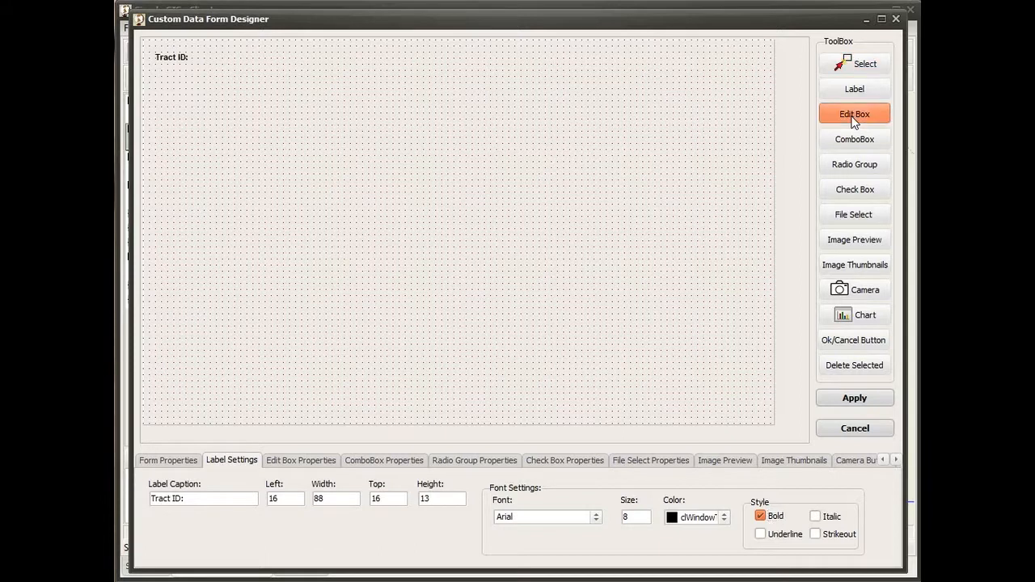
click(157, 72)
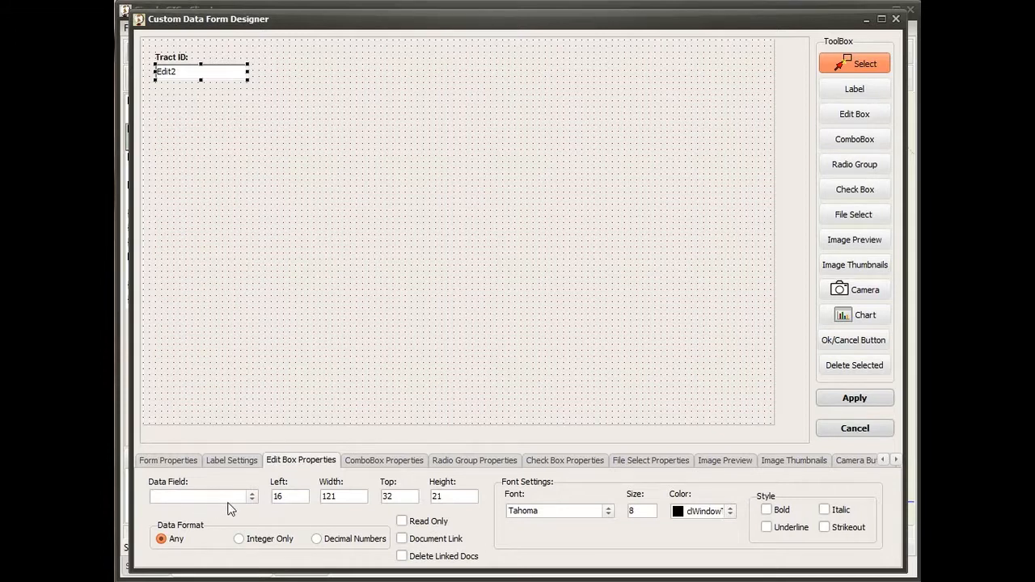
click(252, 498)
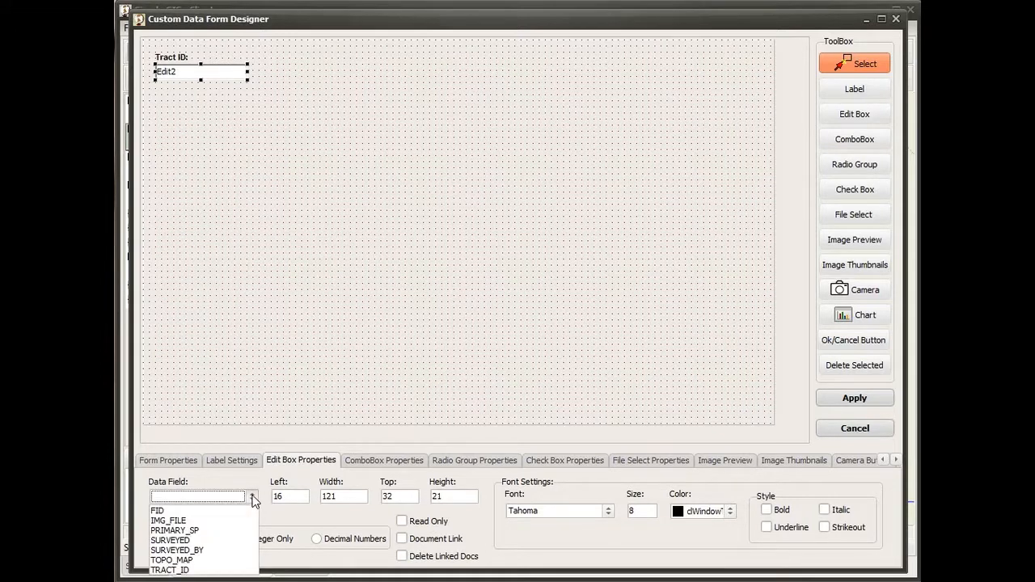
click(187, 570)
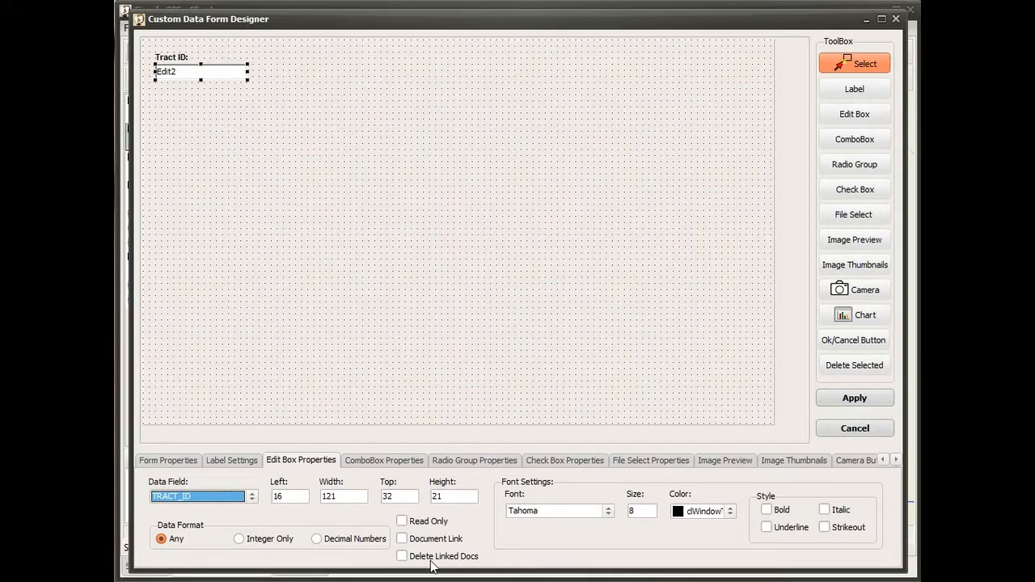
Set the Tract ID edit box's font to size 10 and bold
click(640, 509)
double_click(640, 509)
text(10)
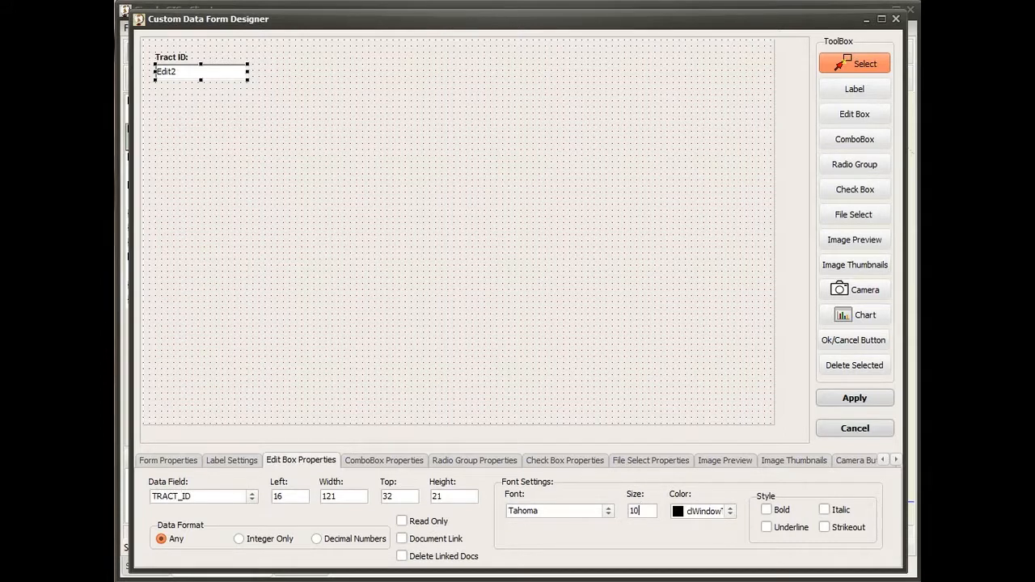
click(766, 510)
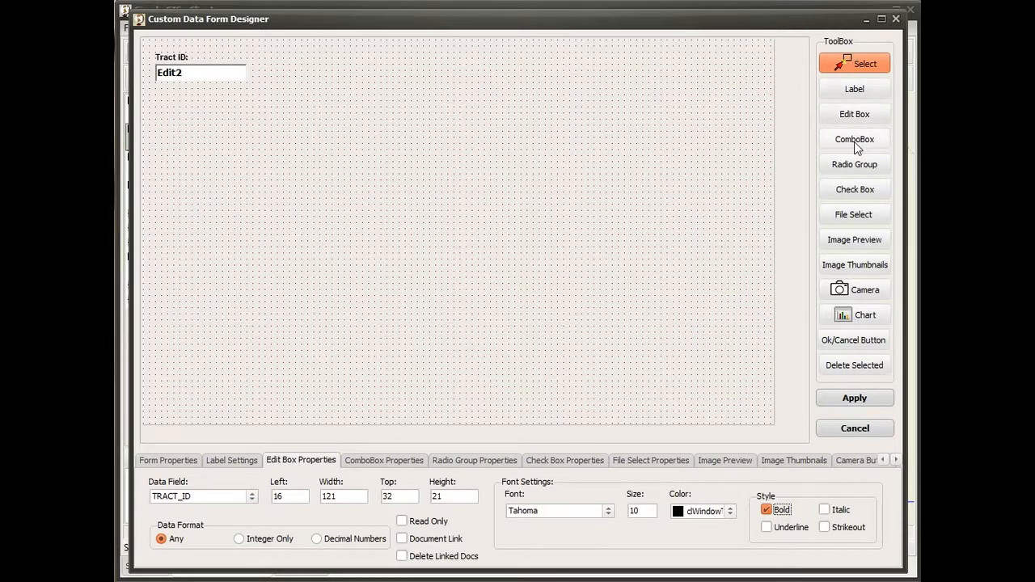
Add a label below the Tract ID edit box and caption it "Surveyed By:"
click(854, 95)
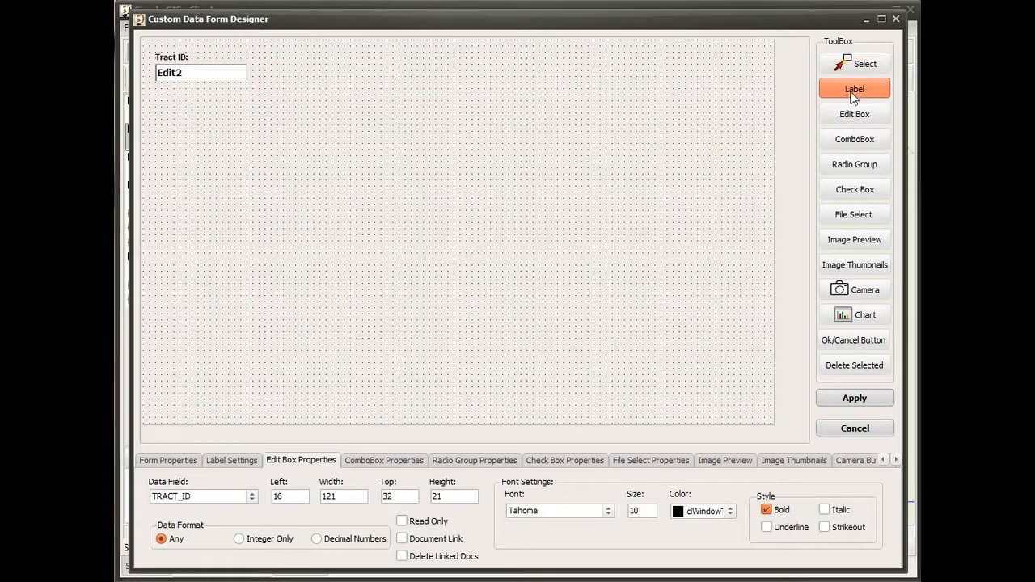
click(157, 94)
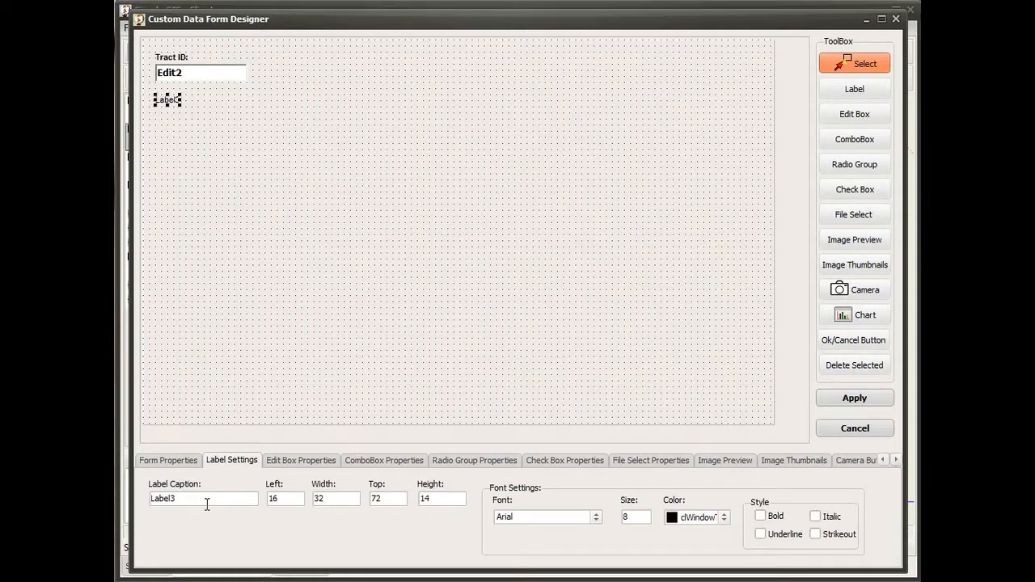
drag(176, 498, 150, 498)
text(Surveyed By:)
Add a combo box below the Surveyed By label and link it to the SURVEYED_BY data field
click(859, 139)
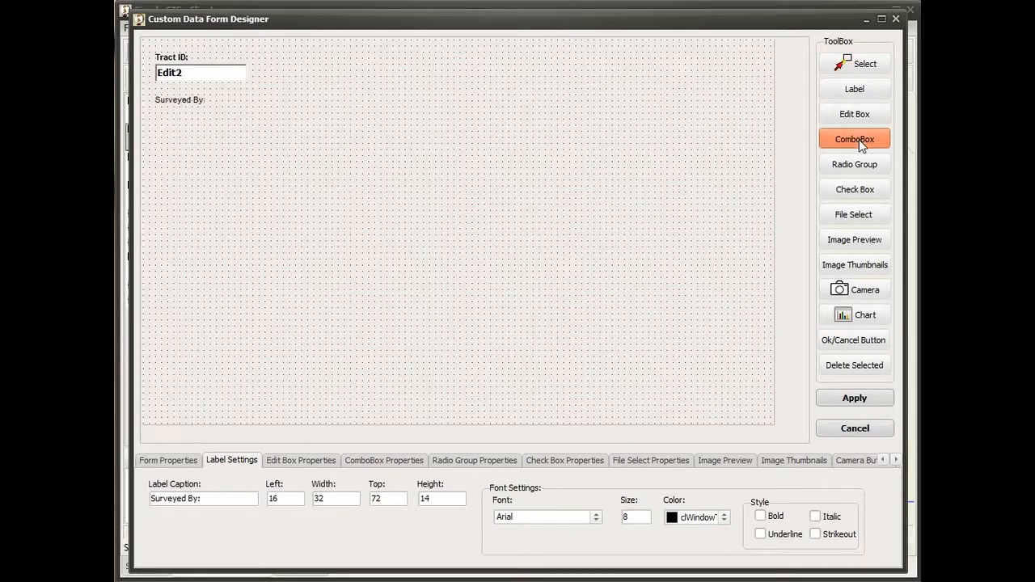
click(156, 109)
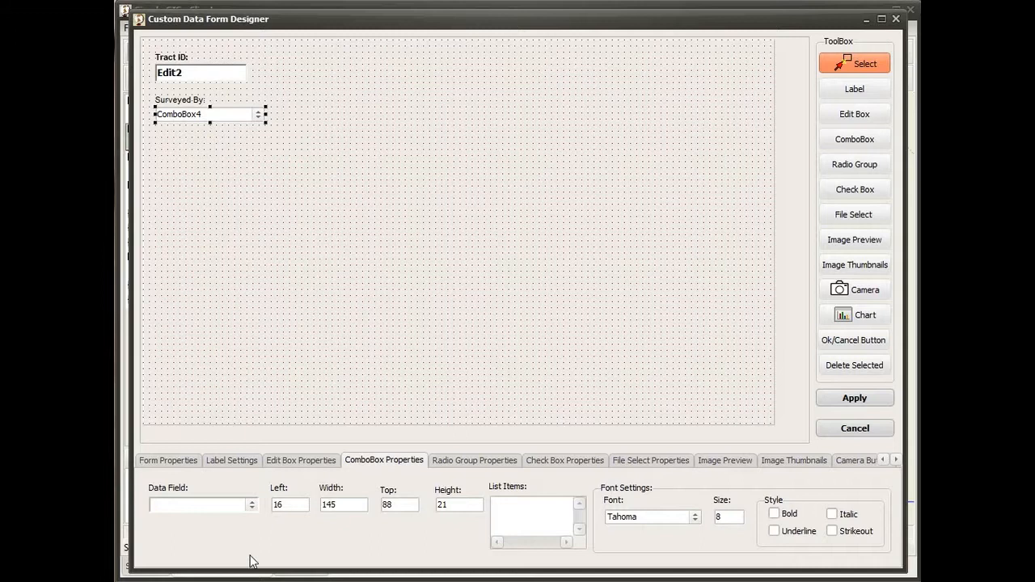
click(251, 507)
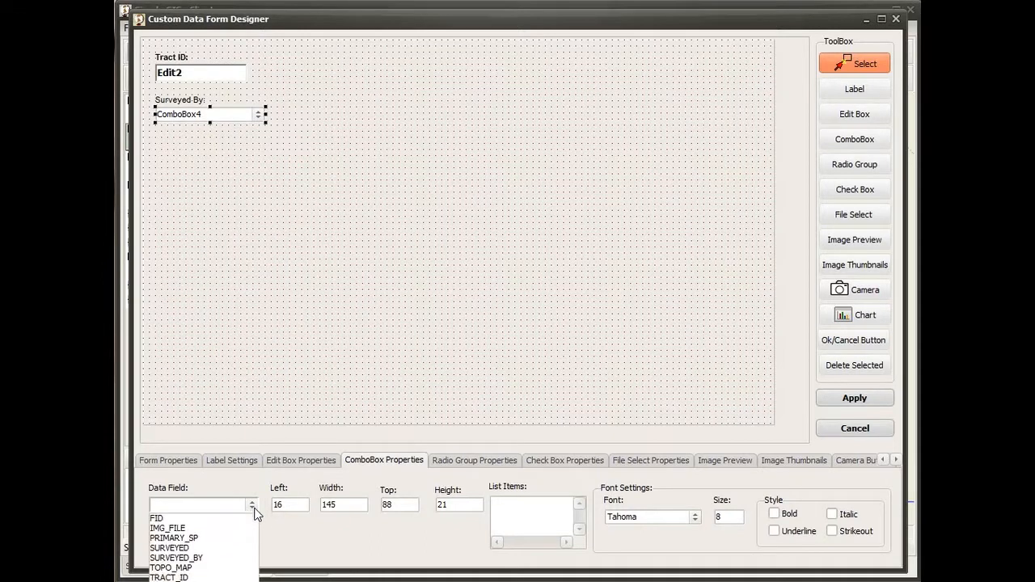
click(187, 557)
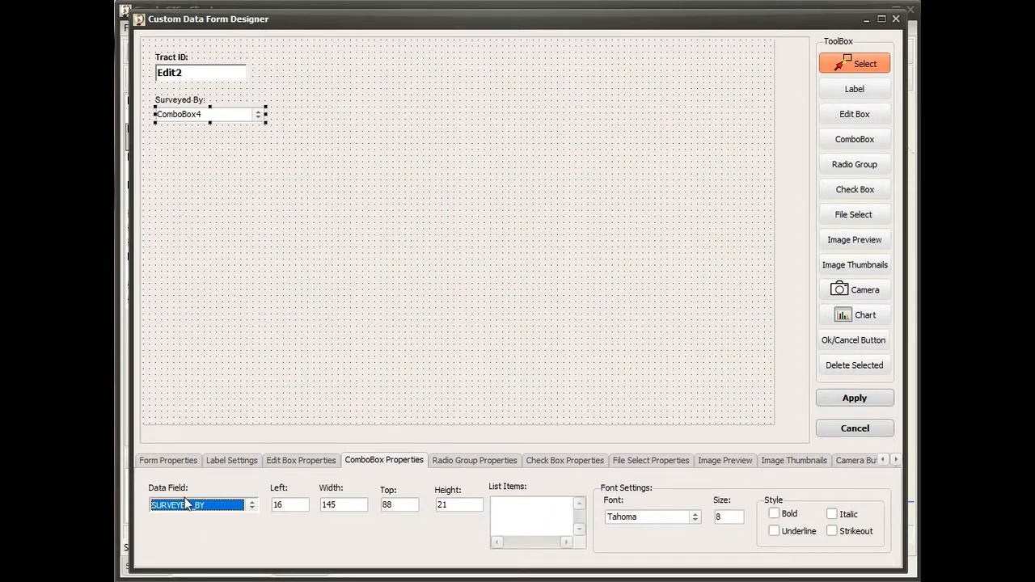
Enter two surveyors' full names and N/A on separate lines as the combo box's list items
click(502, 505)
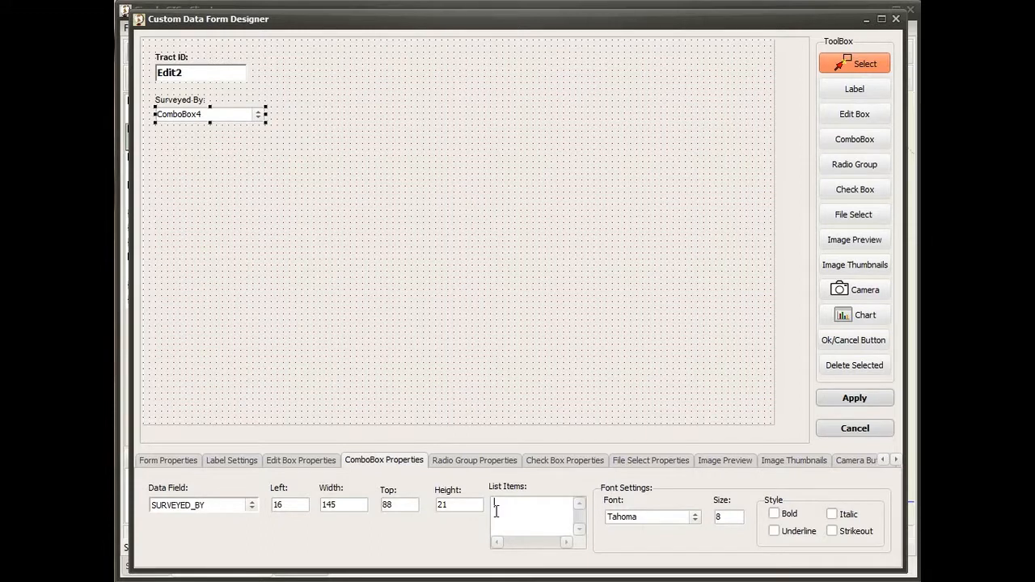
text(John )
text(Doe )
text(Jane Do)
text(e)
key(Return)
text(N/A)
Add a check box below the Surveyed By combo box and link it to the SURVEYED data field
click(855, 191)
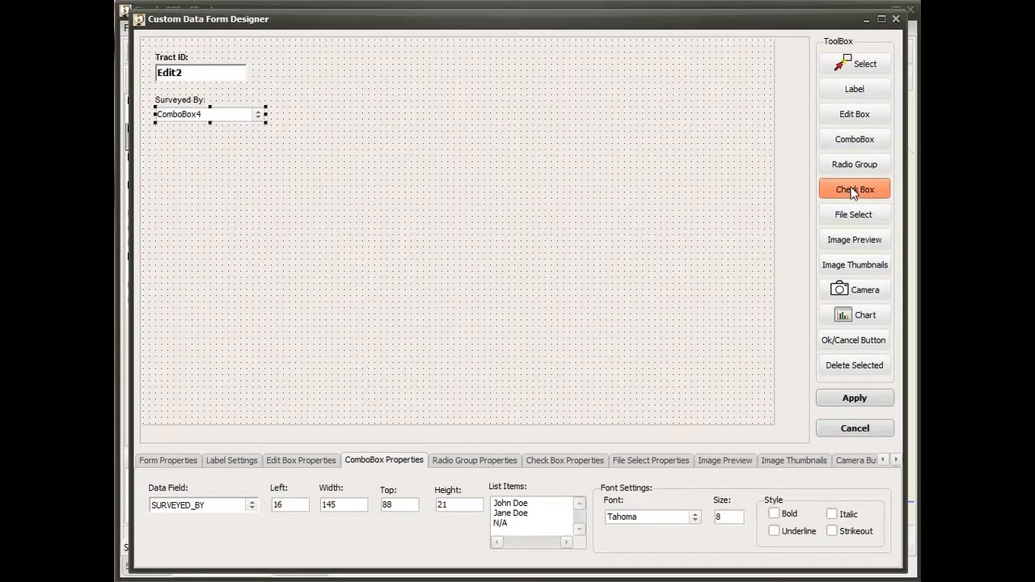
click(159, 135)
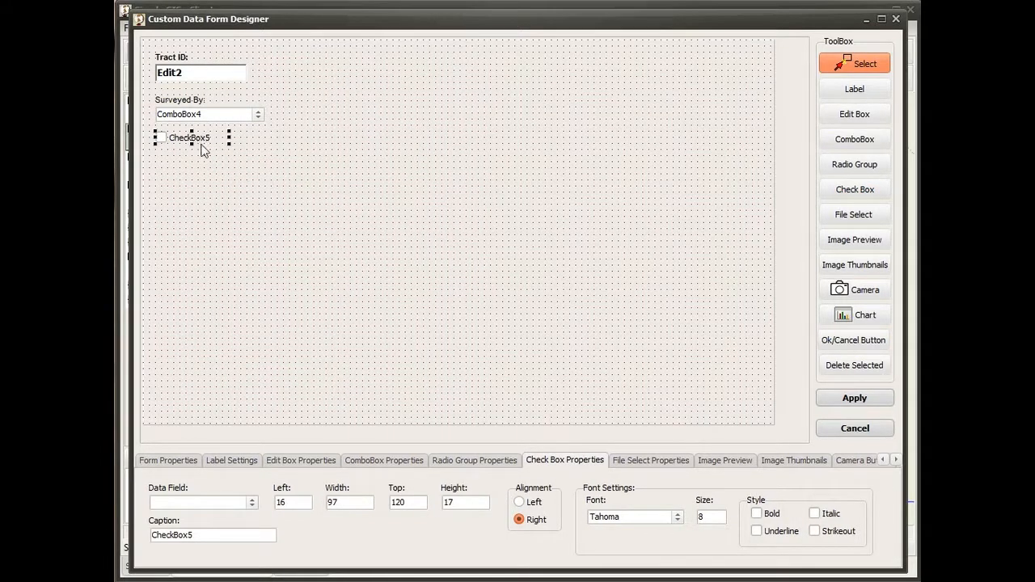
click(253, 503)
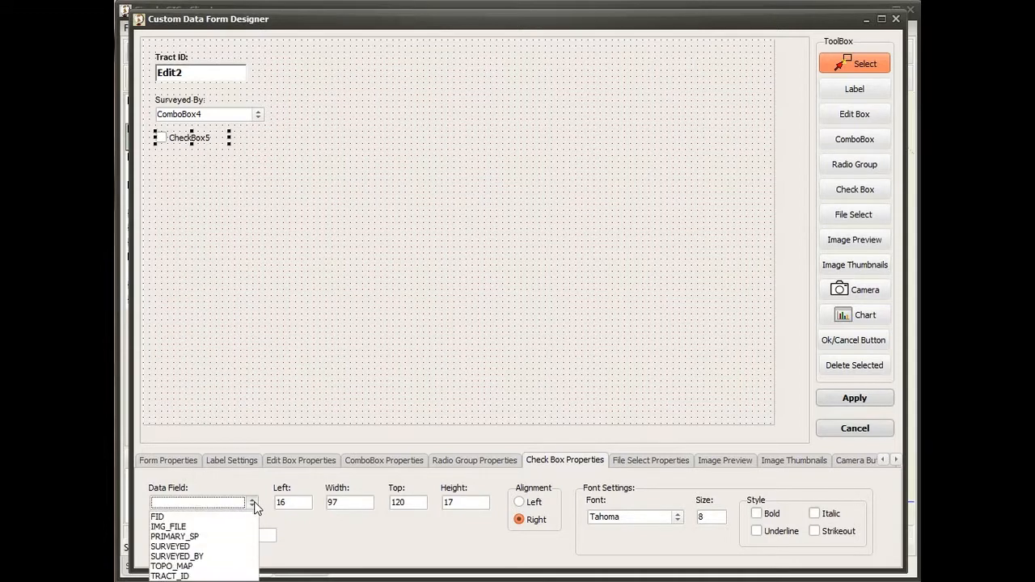
click(182, 547)
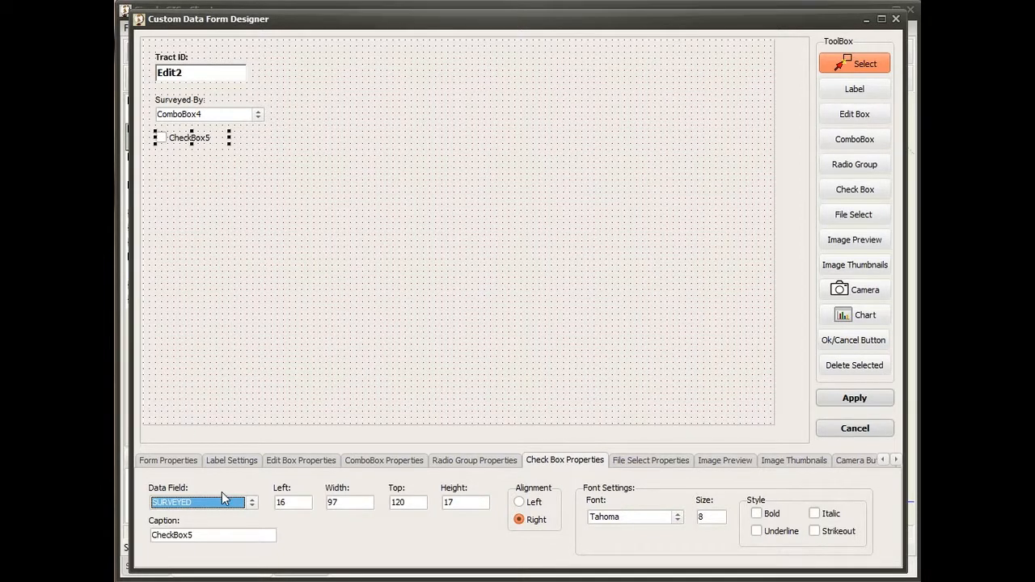
Caption the check box "Surveyed?" and set its alignment to Right
double_click(203, 535)
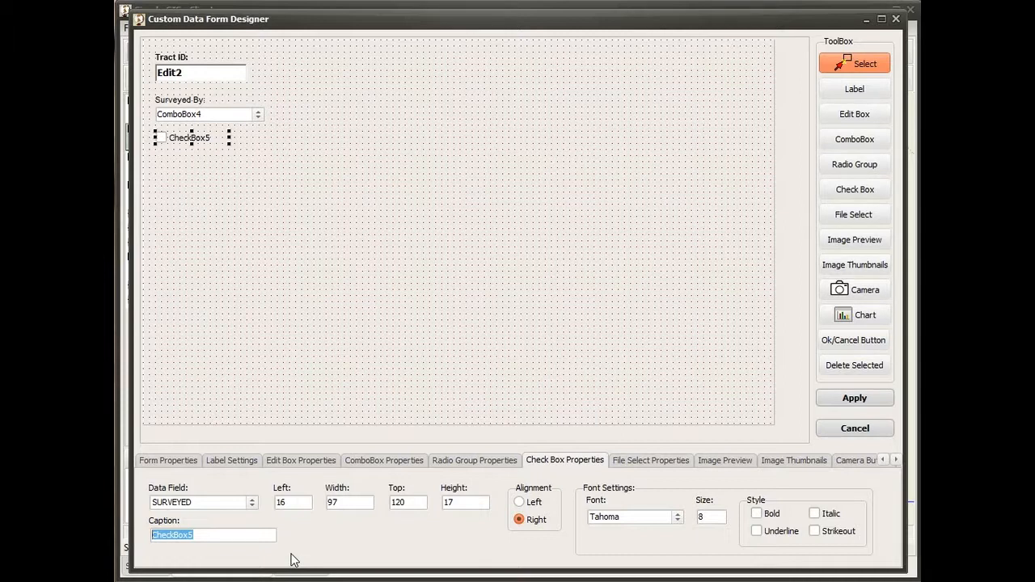
text(Surveyed?)
click(521, 502)
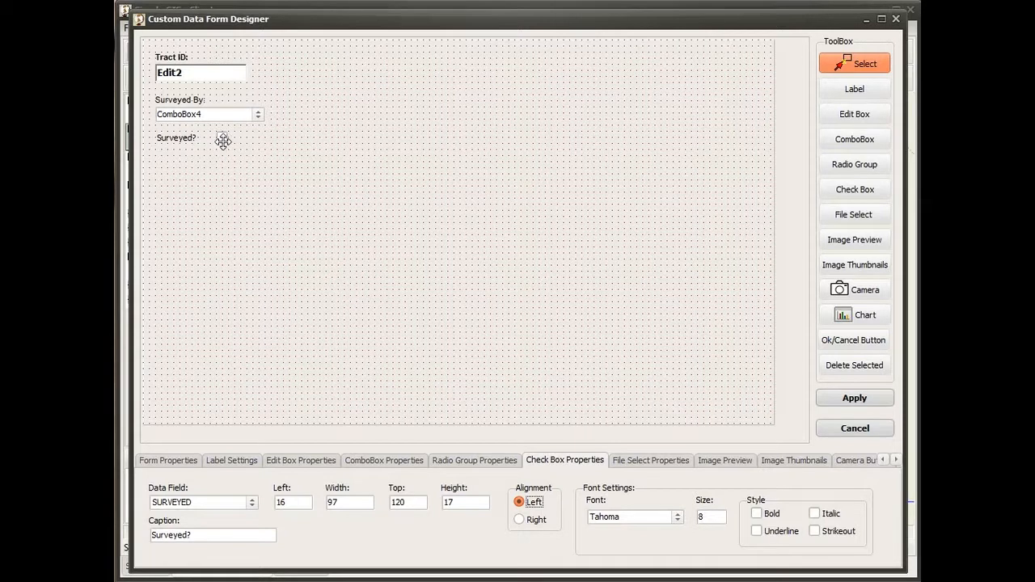
click(522, 520)
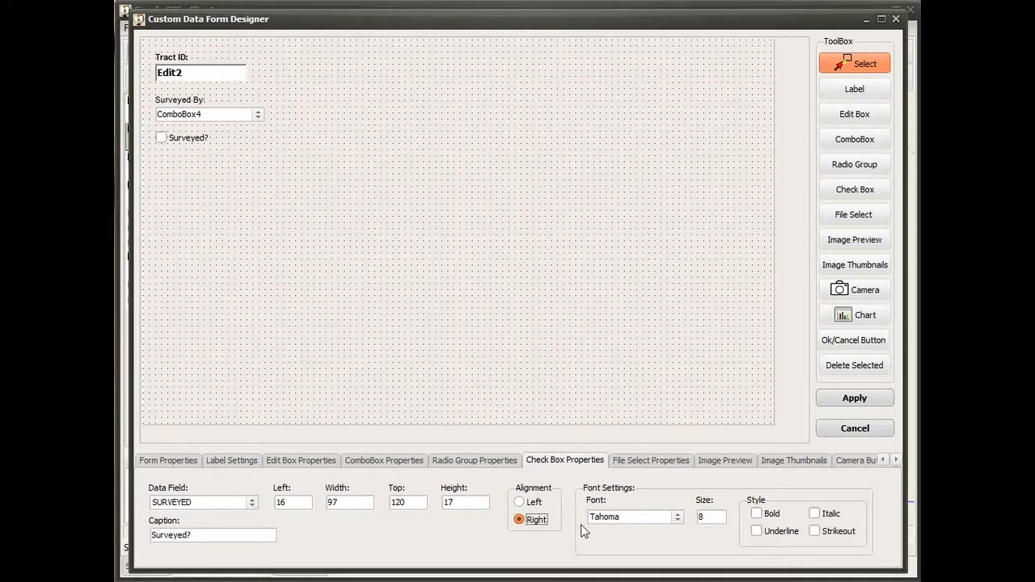
Add a radio group below the Surveyed? check box, linked to the PRIMARY_SP data field and captioned "Predominant Species"
click(851, 169)
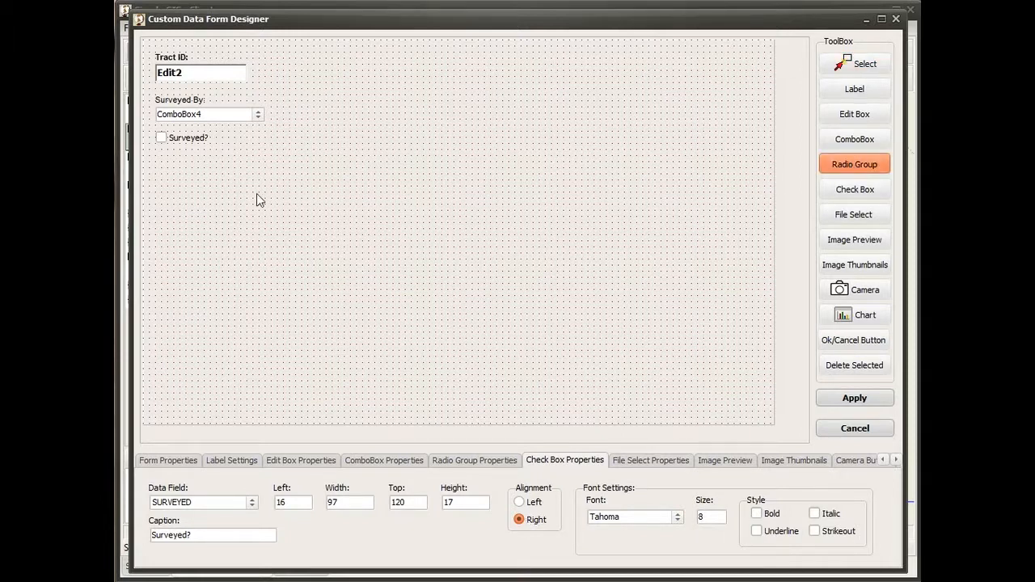
click(154, 150)
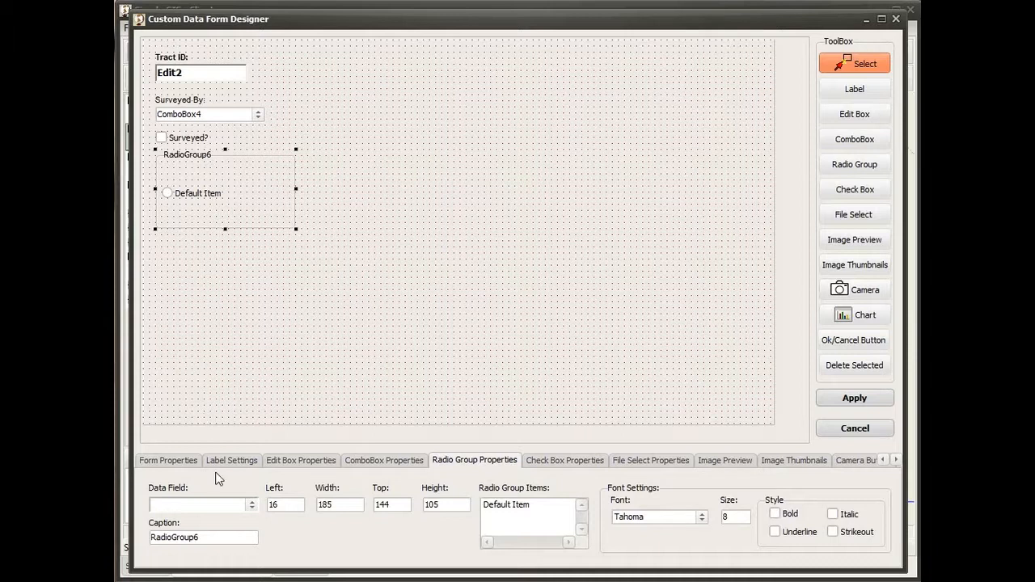
click(253, 508)
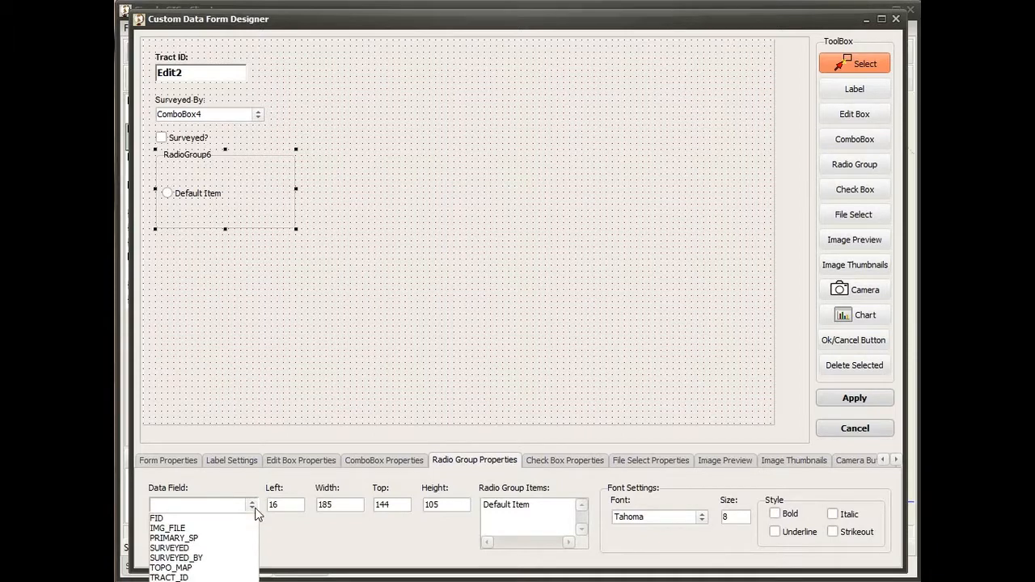
click(209, 539)
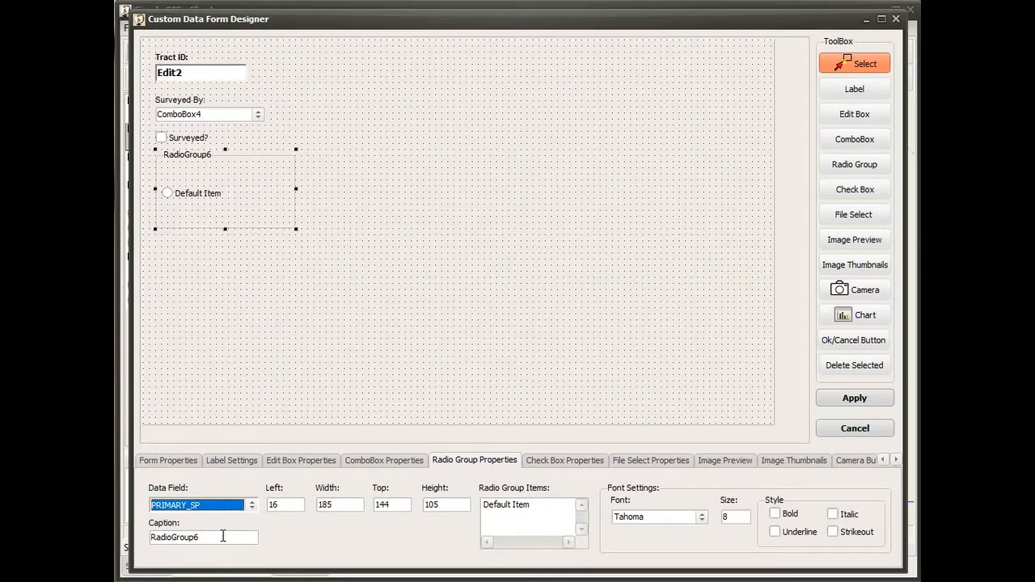
drag(202, 538, 132, 538)
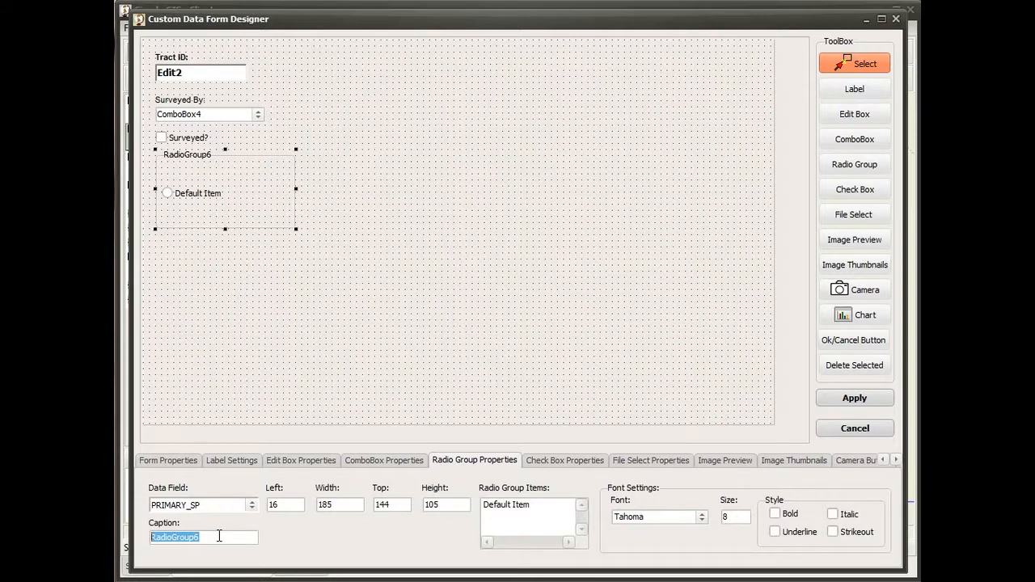
text(Predominant Species)
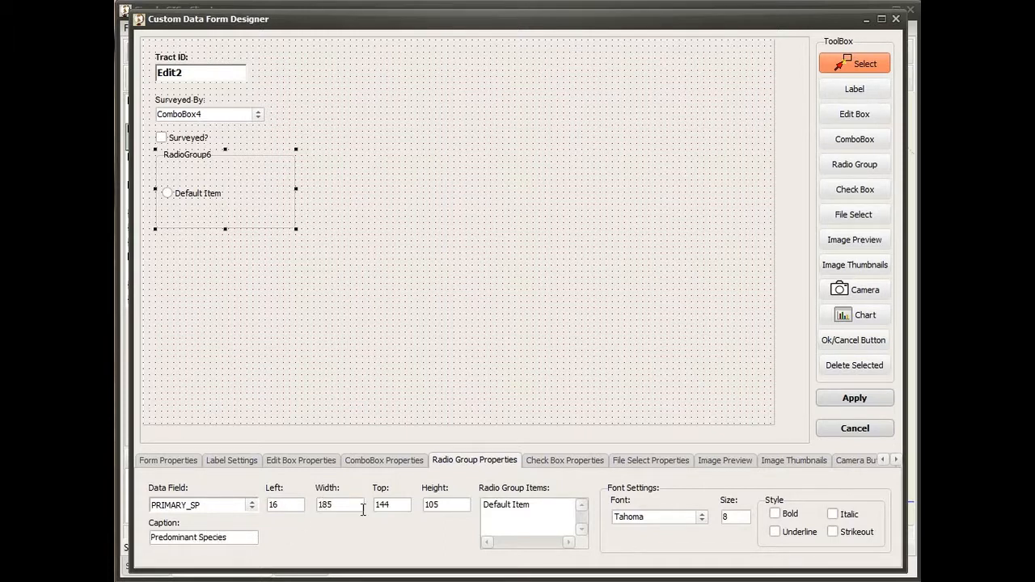
Replace the radio group's default item with Pine, Hardwoods and Cypress on separate lines
drag(531, 508, 459, 509)
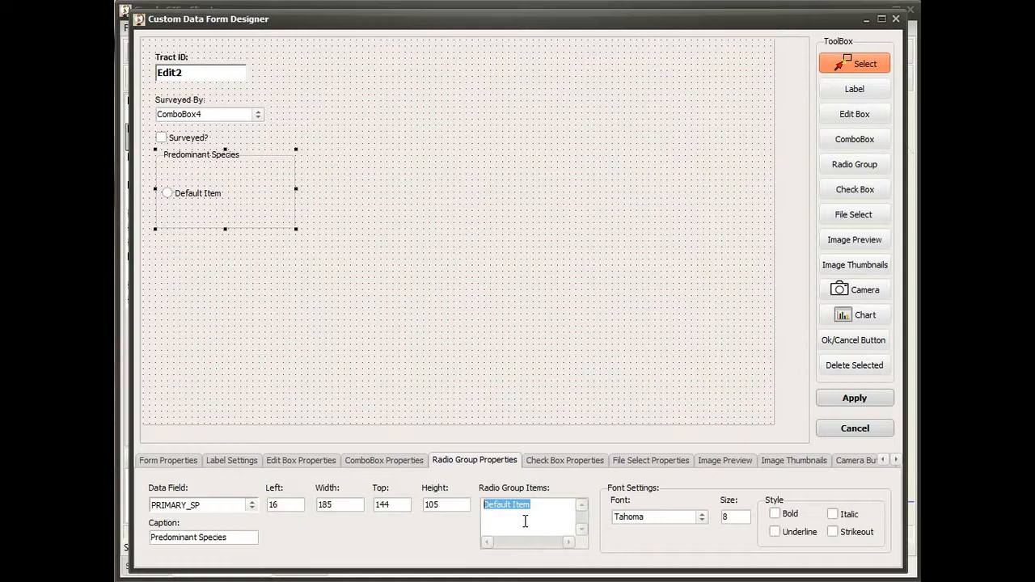
text(Pine)
key(Return)
text(Hardwoods)
key(Return)
text(Cypress)
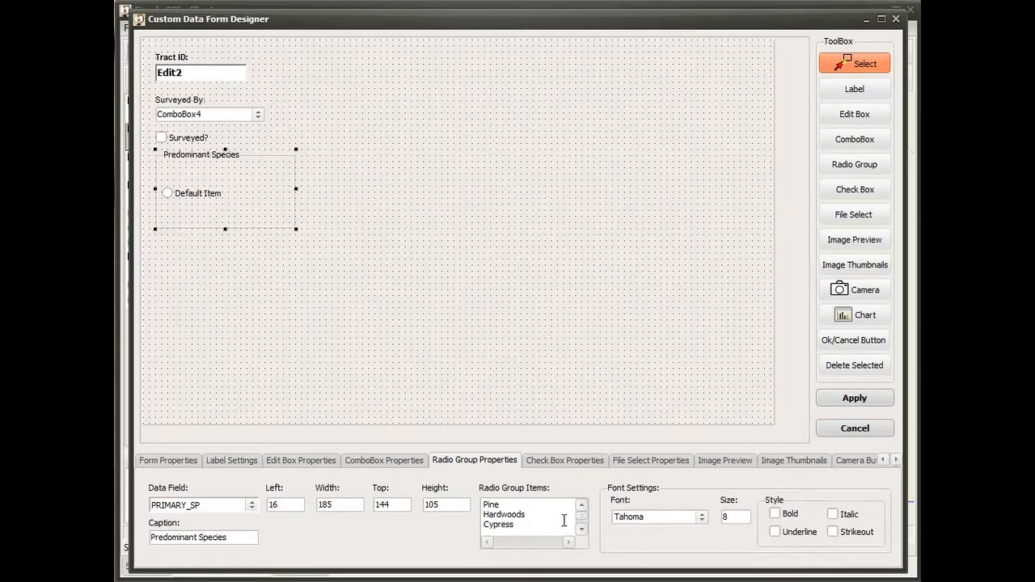
click(448, 505)
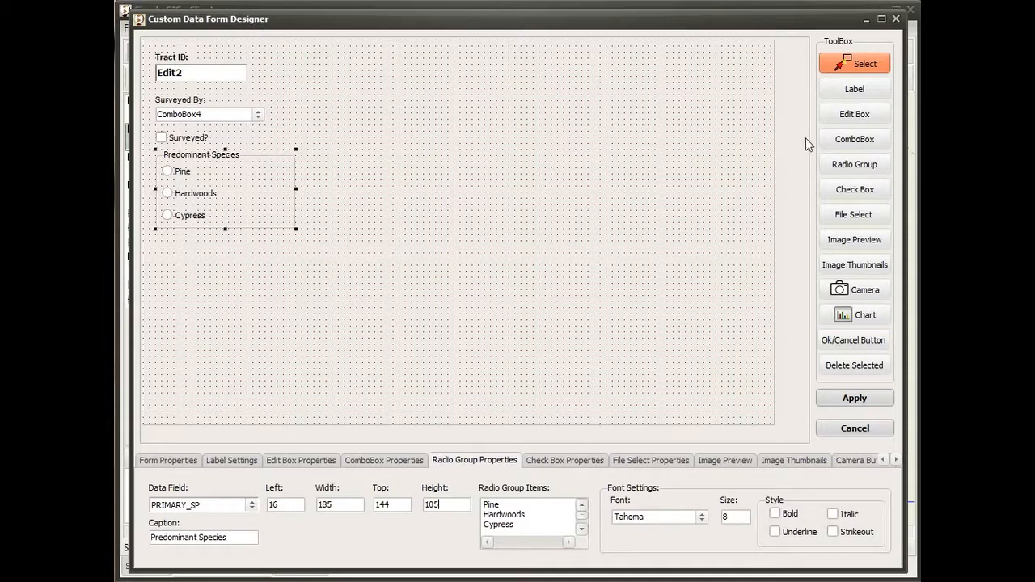
Add a label to the right of the Tract ID label, in line with it, and caption it "Linked Document:"
click(845, 92)
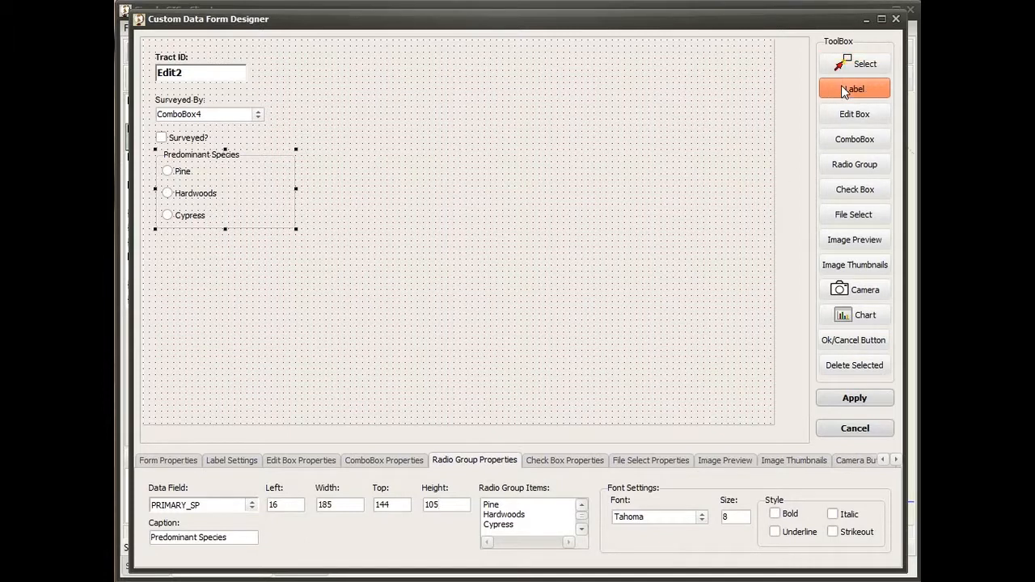
click(364, 54)
double_click(179, 499)
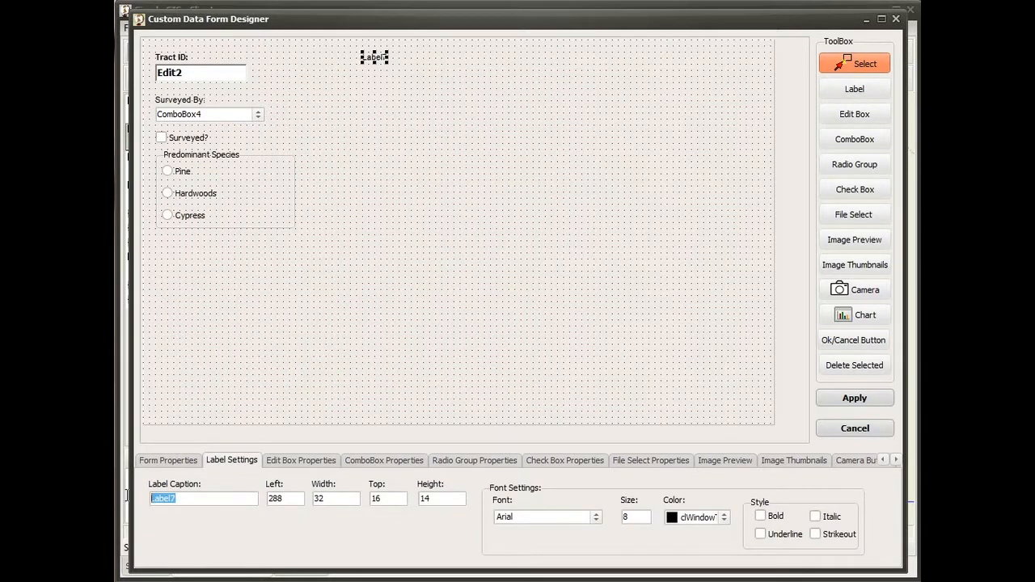
text(Linked Document:)
Add an edit box below the Linked Document label and widen it to 280
click(860, 116)
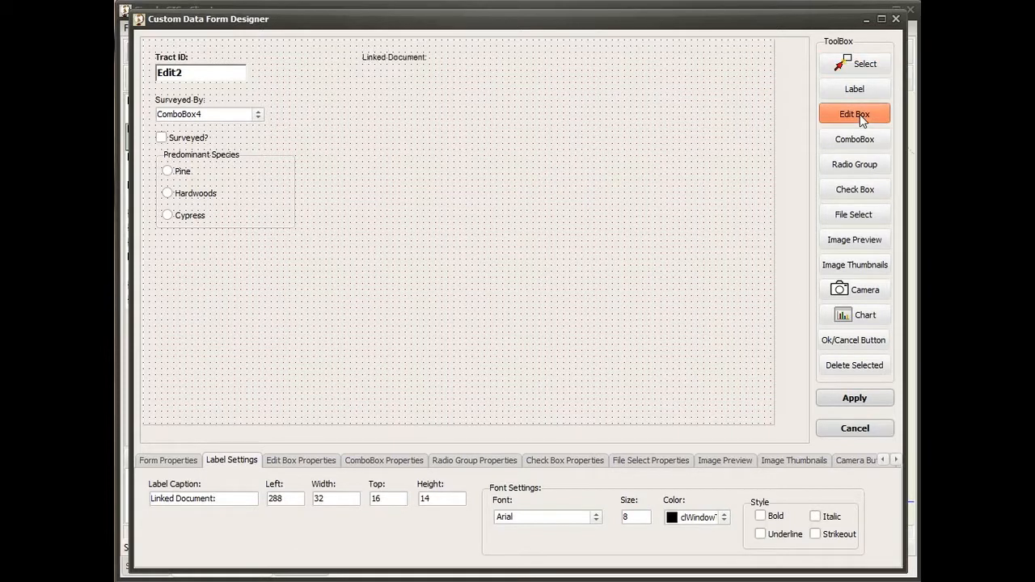
click(364, 66)
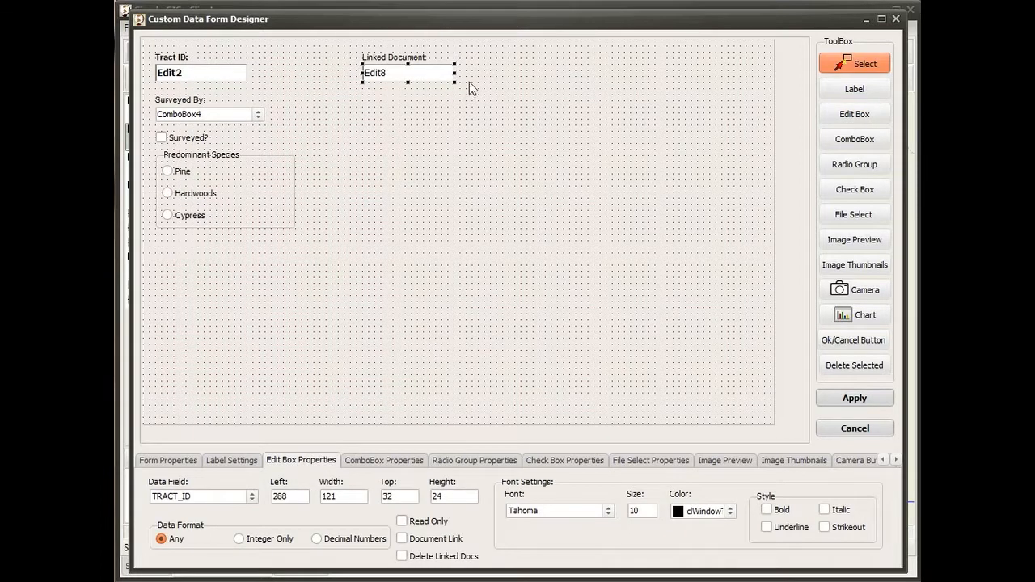
drag(454, 73, 577, 74)
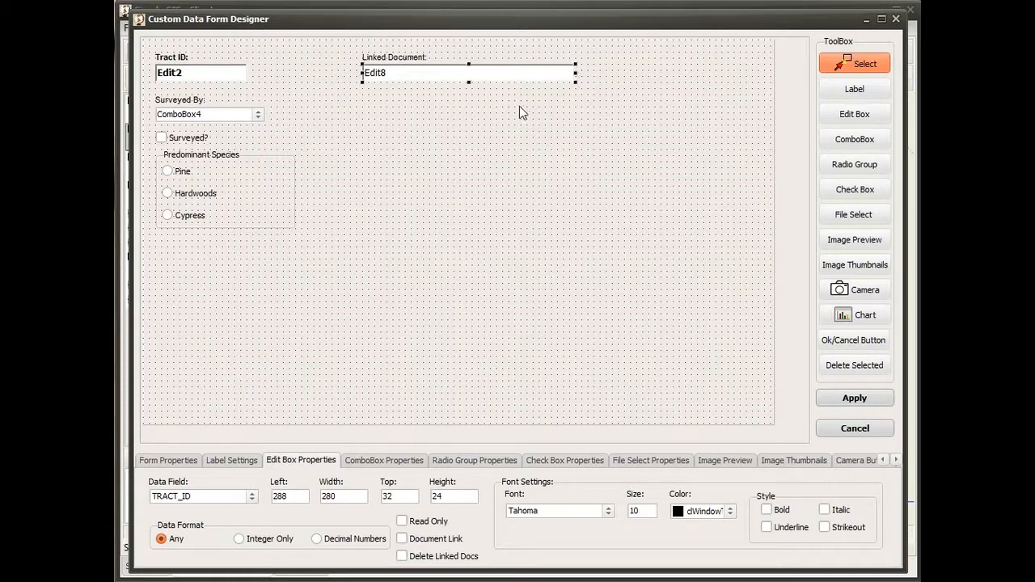
Link the new edit box to the TOPO_MAP data field and enable its Document Link and Delete Linked Docs options
click(250, 499)
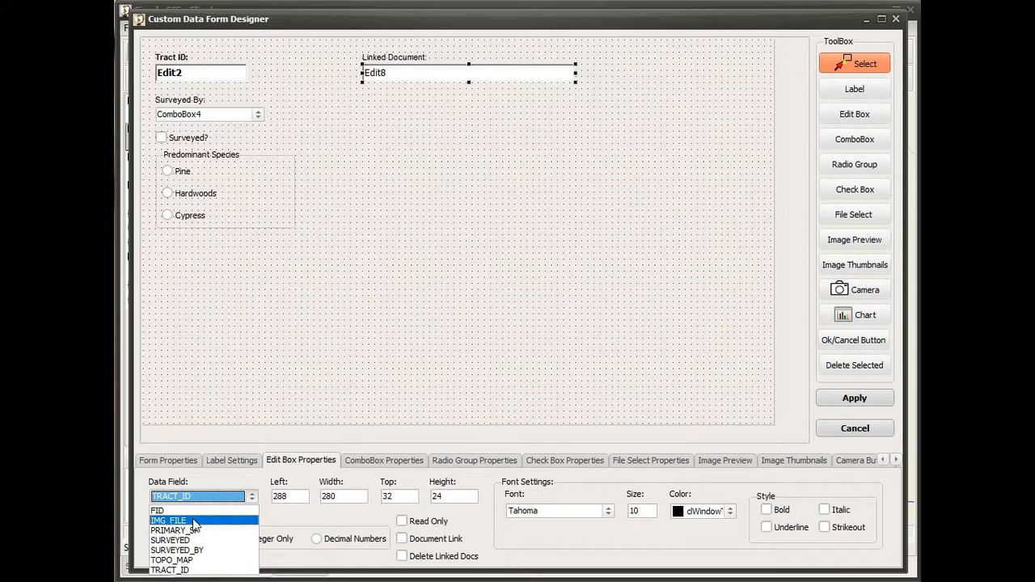
click(193, 560)
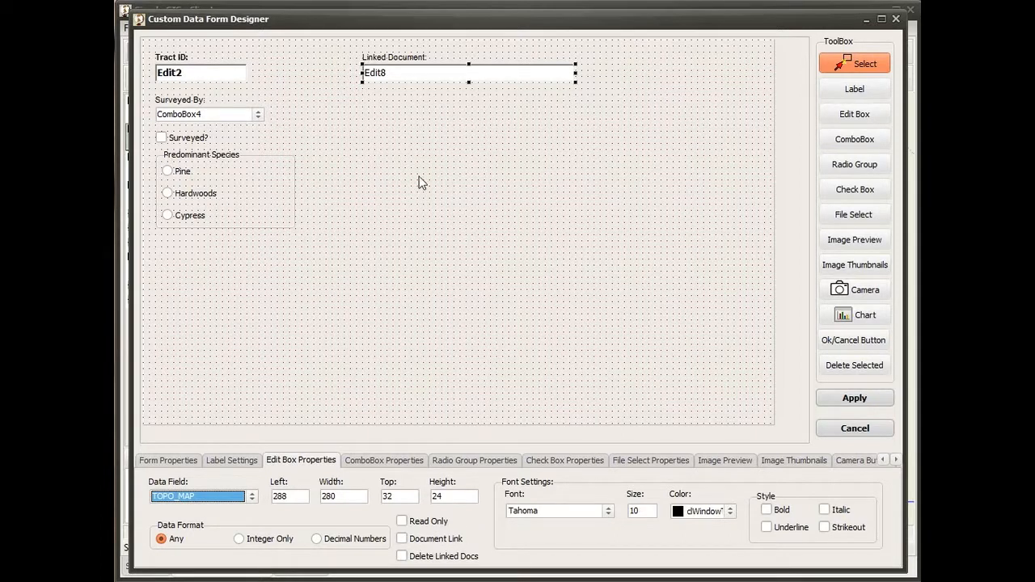
click(402, 539)
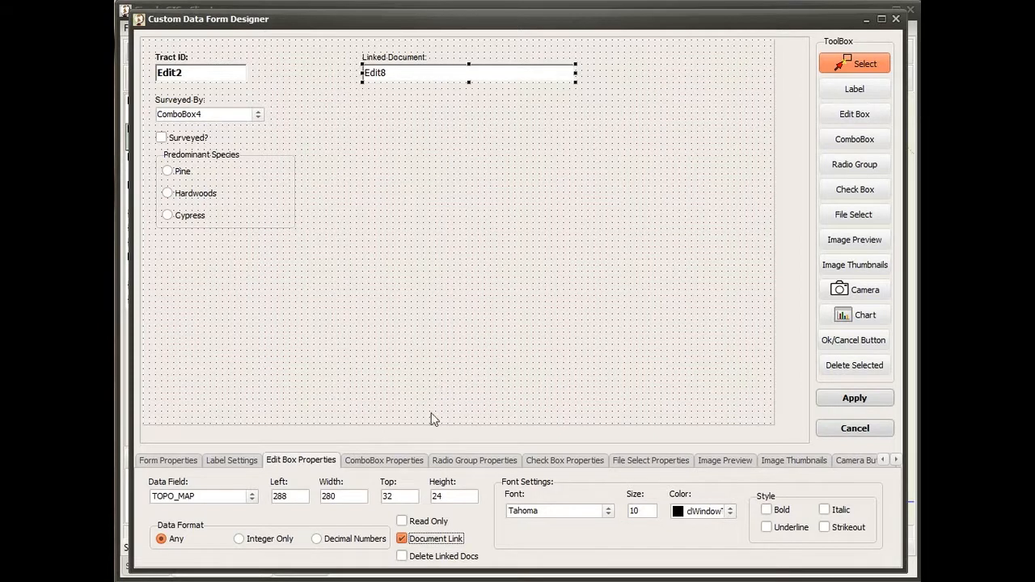
click(403, 557)
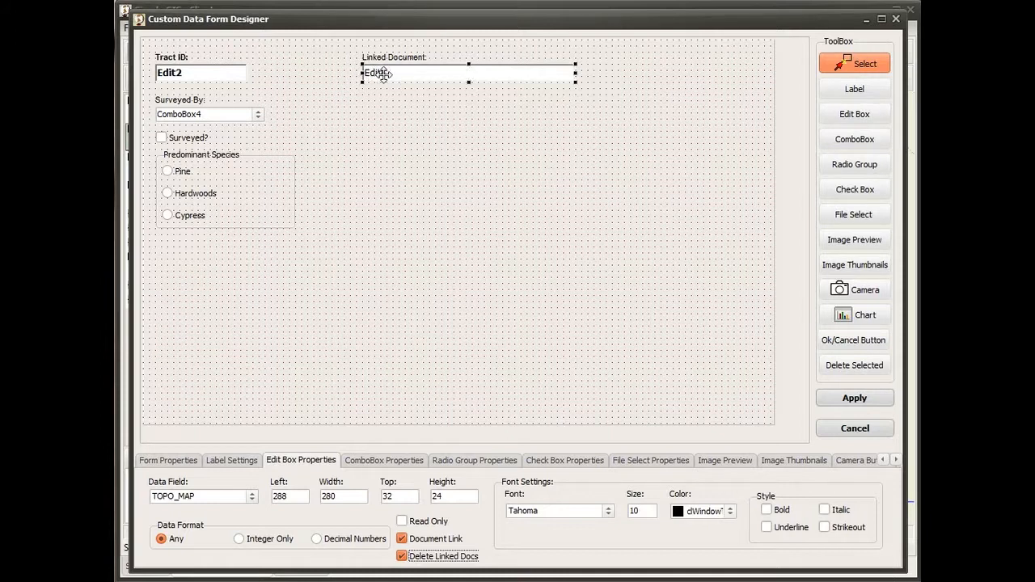
Set the Linked Document edit box's font color to clBlue and underline its text
click(730, 512)
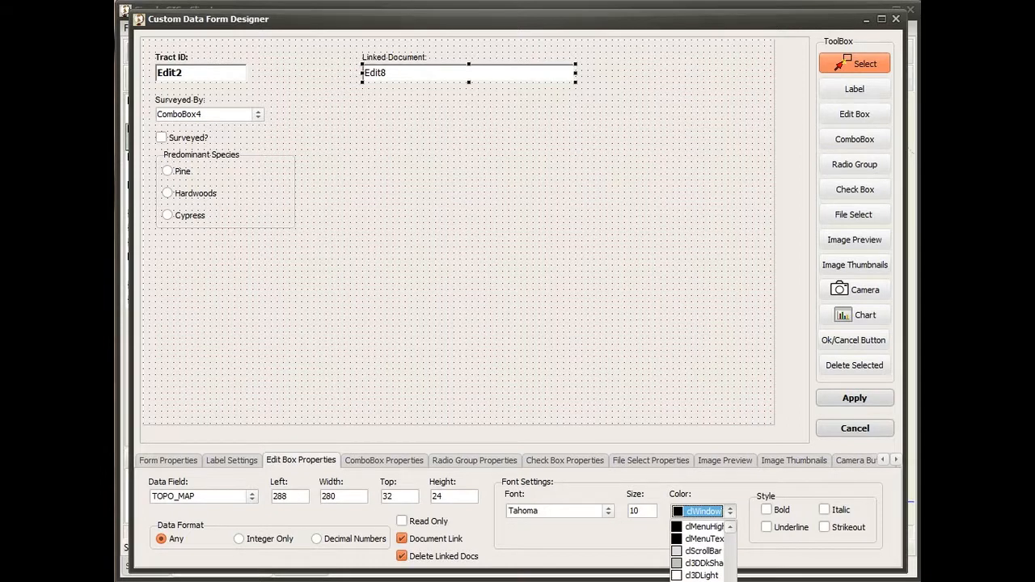
drag(731, 581, 734, 559)
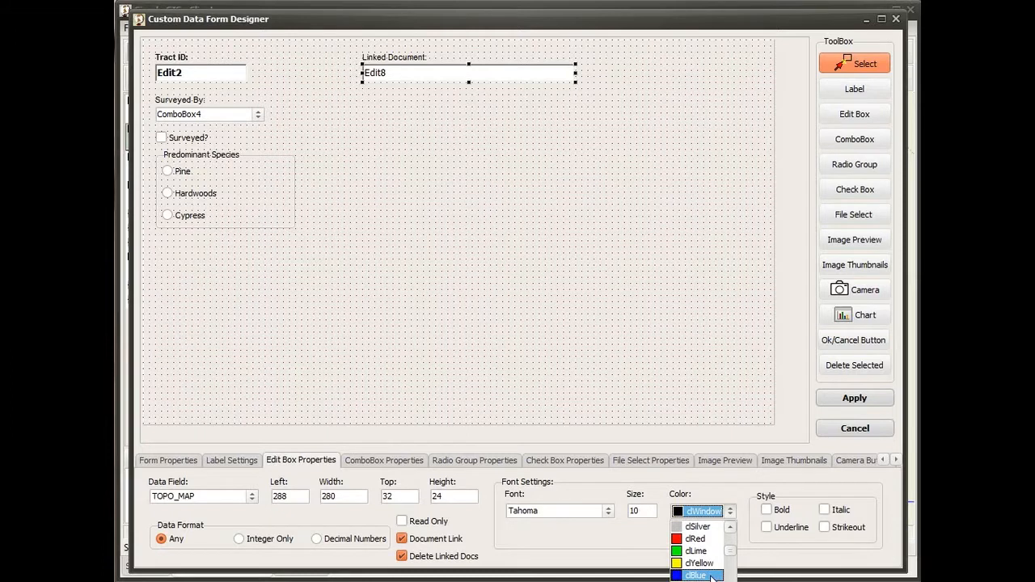
click(713, 576)
click(788, 531)
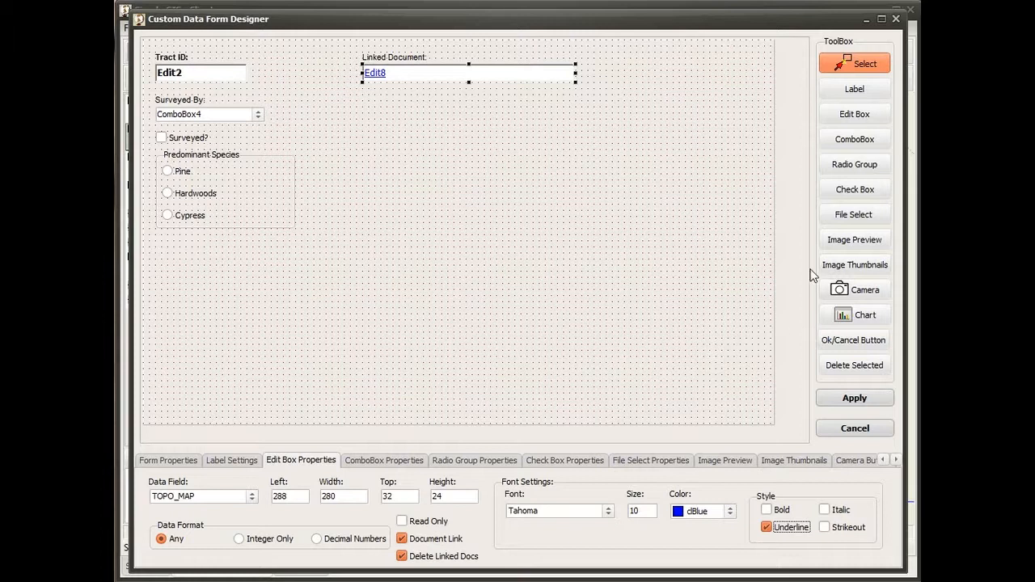
Add a File Select control just right of the Linked Document edit box and assign it to the Edit8 control
click(855, 222)
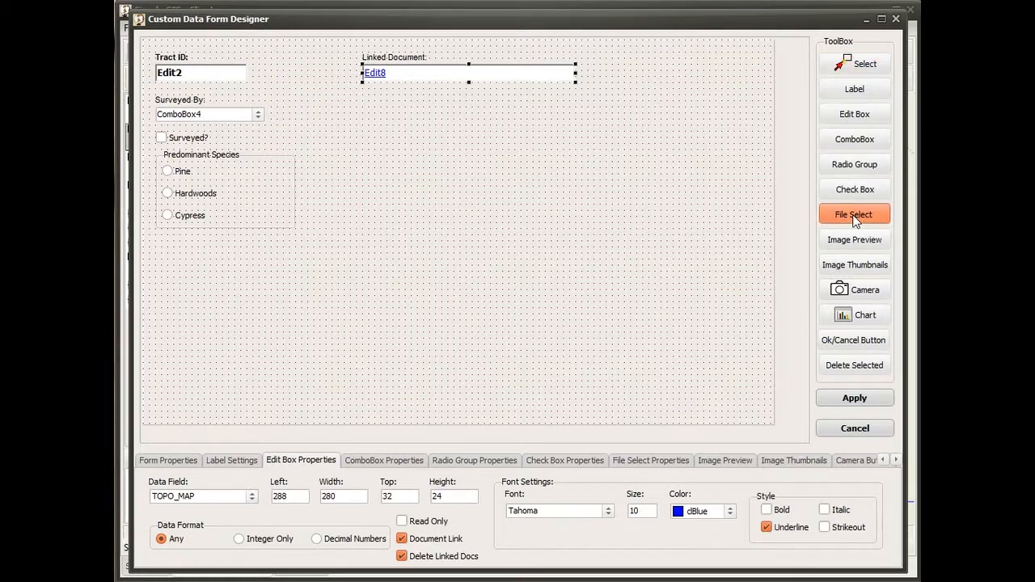
click(587, 71)
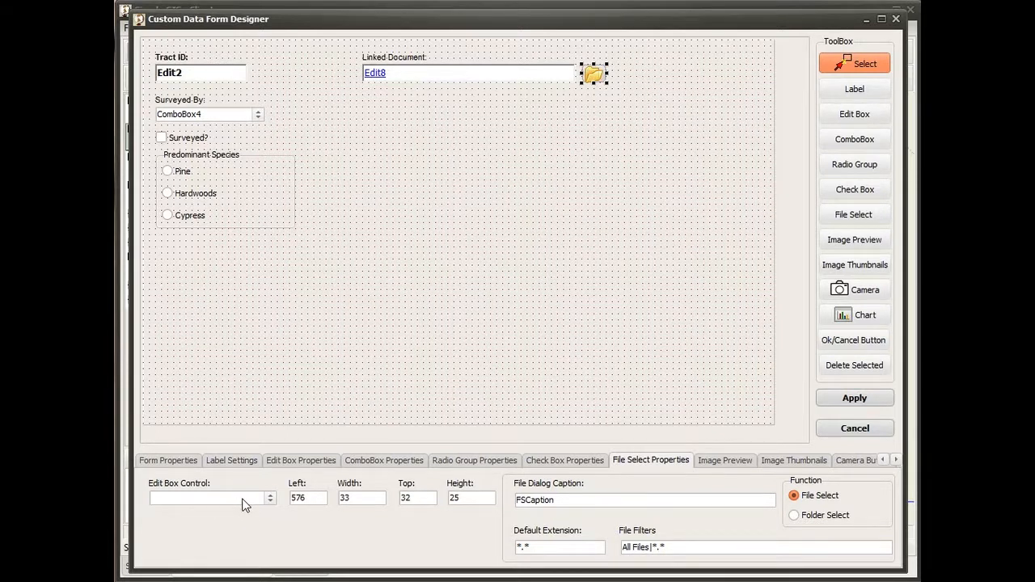
click(270, 500)
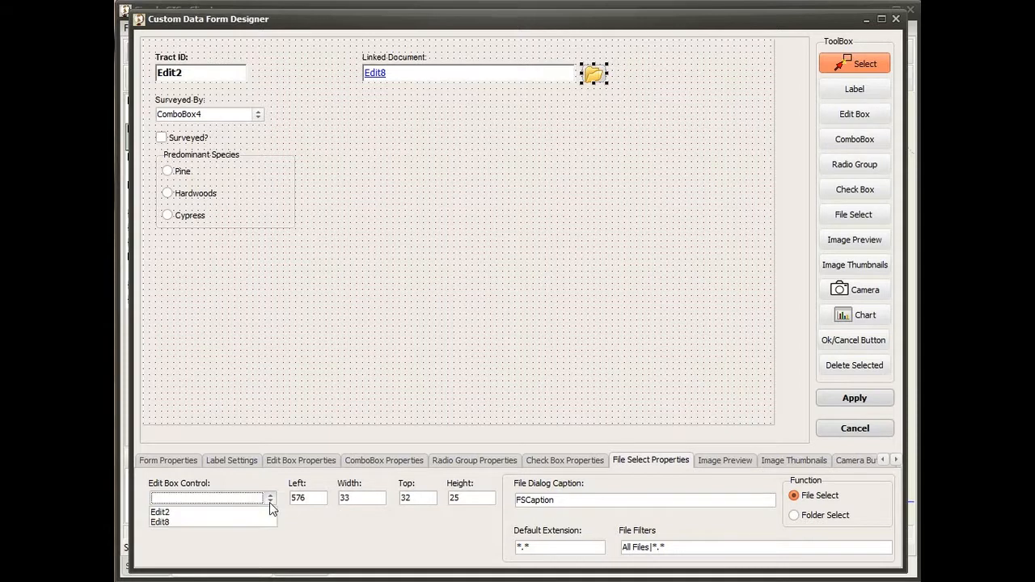
click(166, 522)
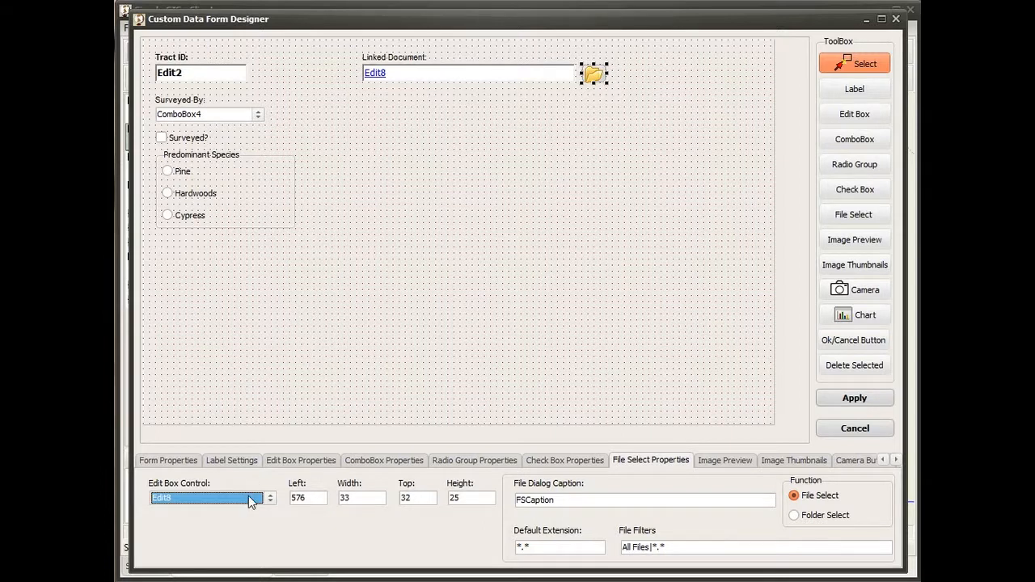
Set the File Select control's dialog caption to "Select PDF Document to Link" and its default extension to *.PDF
double_click(568, 500)
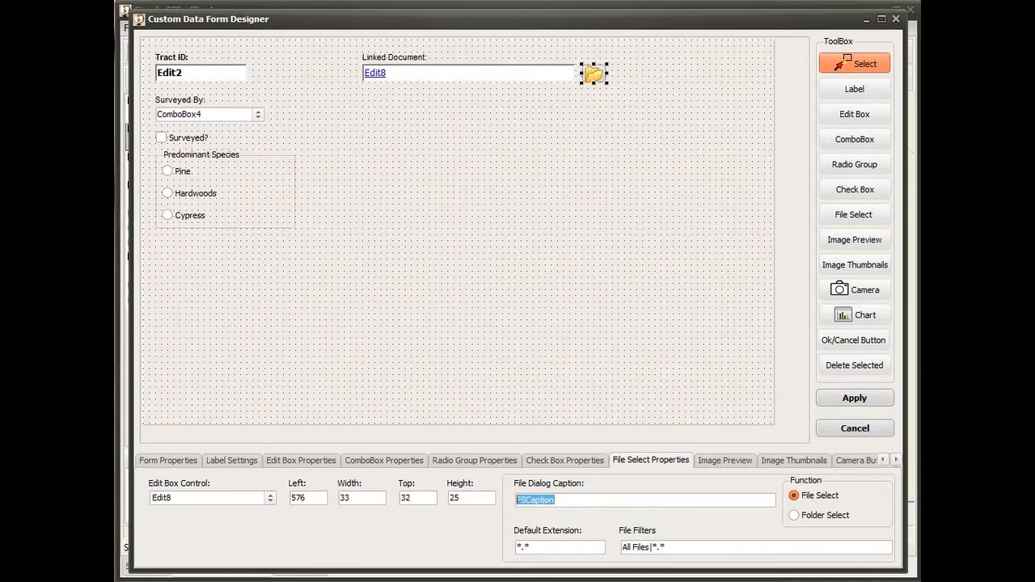
text(Select PDF Document to Link)
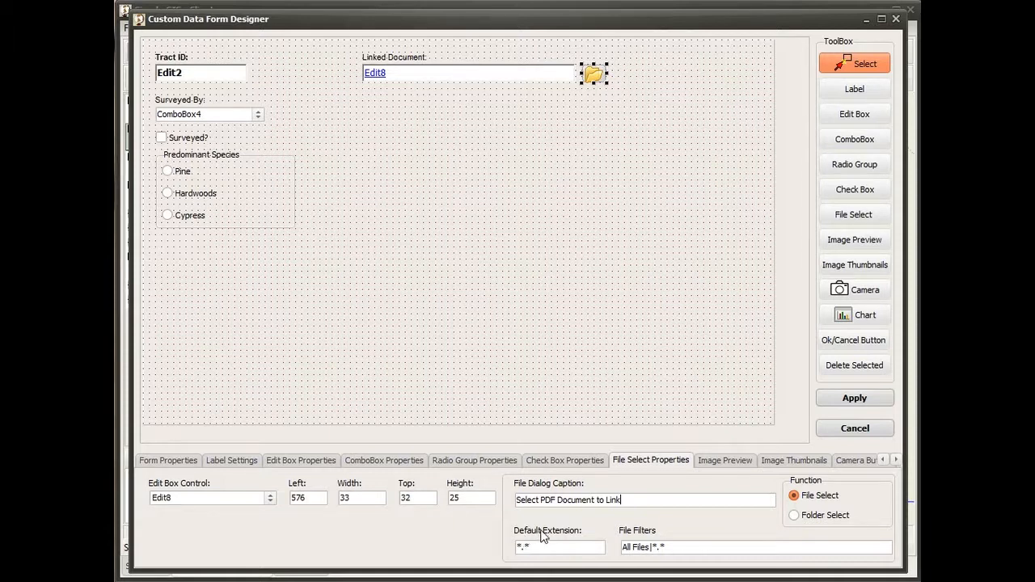
drag(525, 547, 540, 562)
text(PDF)
Change the File Select control's file filter to "PDF Files|*.PDF"
drag(624, 547, 651, 548)
text(PDF Files)
key(BackSpace)
text(PDF)
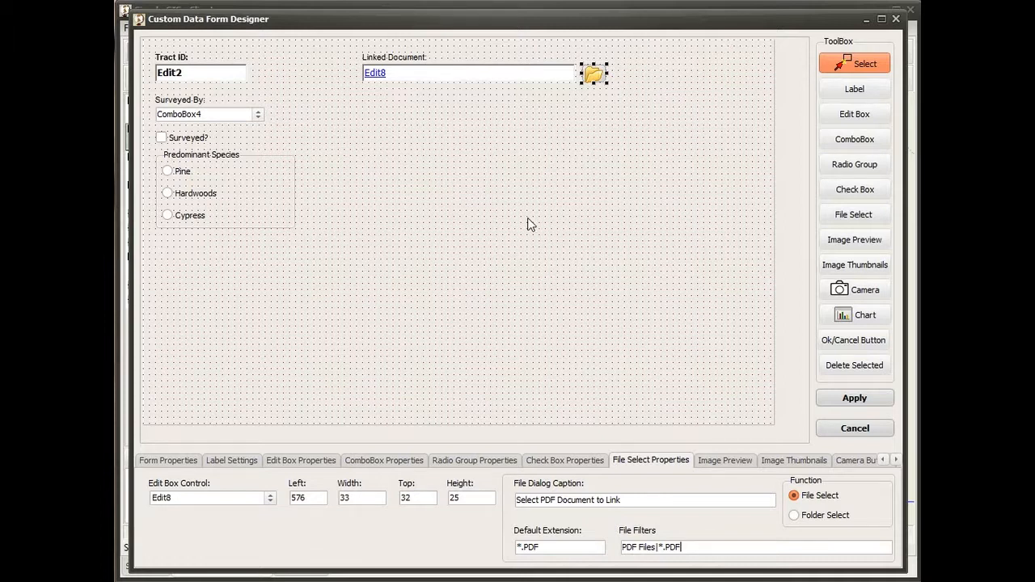
Add a label below the Linked Document edit box and set its caption to "Photos:"
click(856, 92)
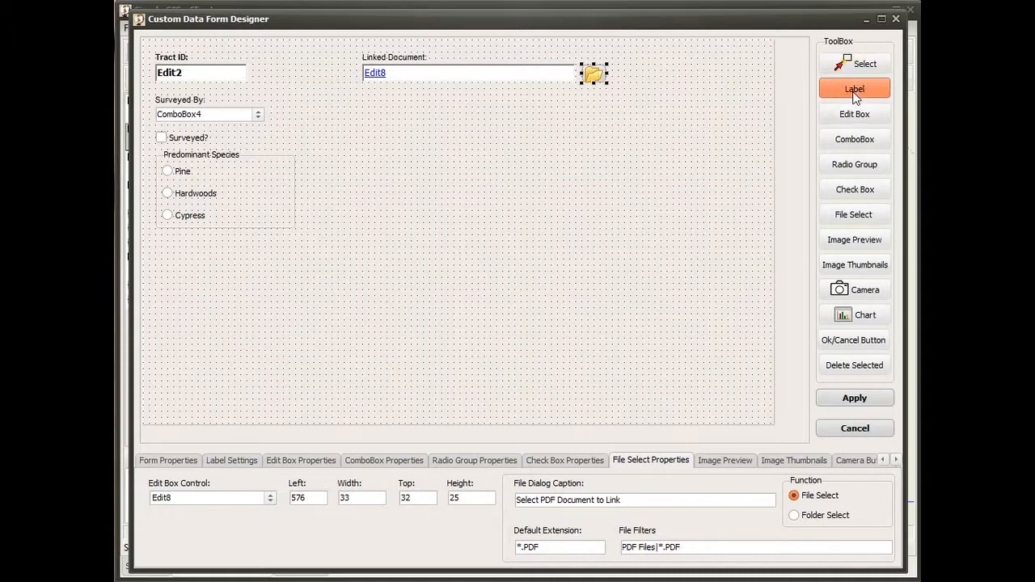
click(363, 98)
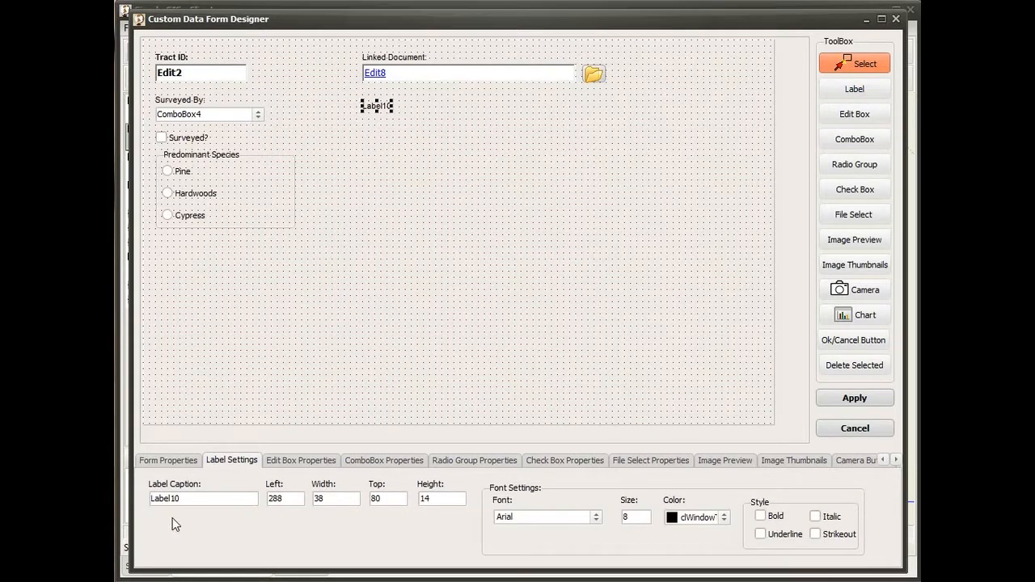
double_click(182, 499)
text(Photos:)
Add an edit box beneath the Photos label, about 248 wide, and move both slightly up toward the Linked Document box
click(876, 116)
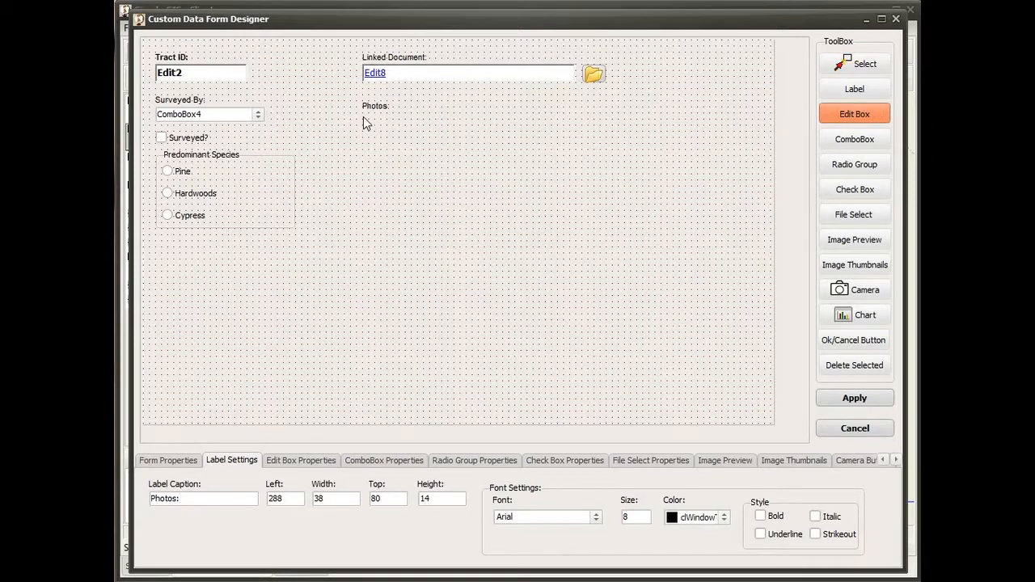
click(364, 114)
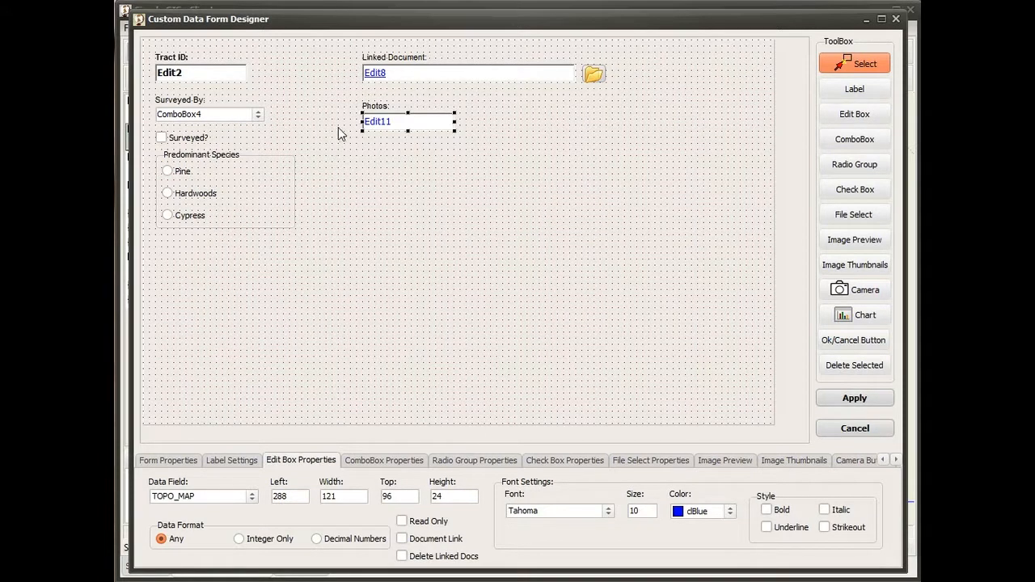
click(373, 107)
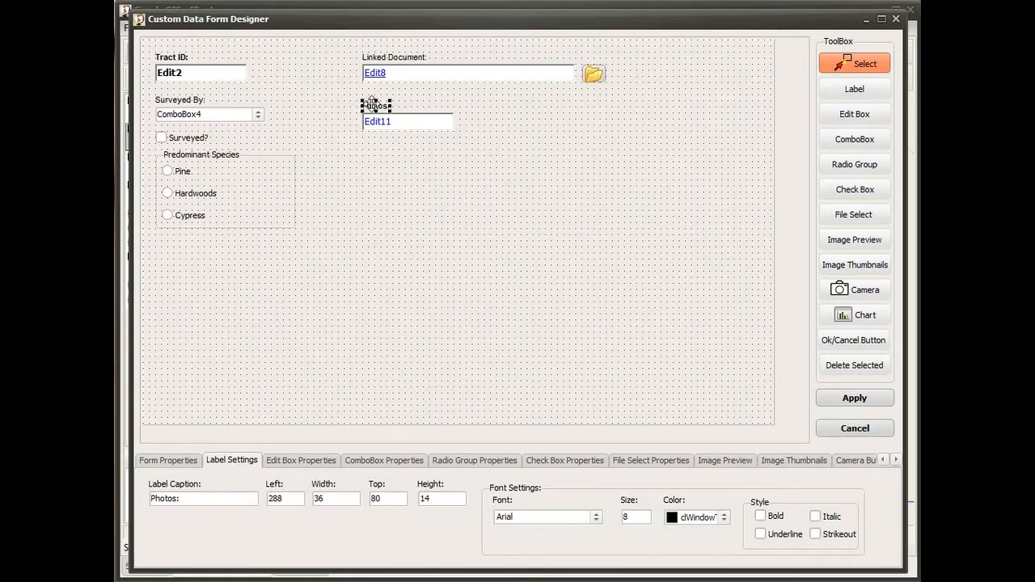
drag(371, 106, 370, 99)
click(411, 127)
mouse_move(411, 127)
mouse_down()
mouse_move(411, 118)
mouse_move(552, 115)
mouse_up()
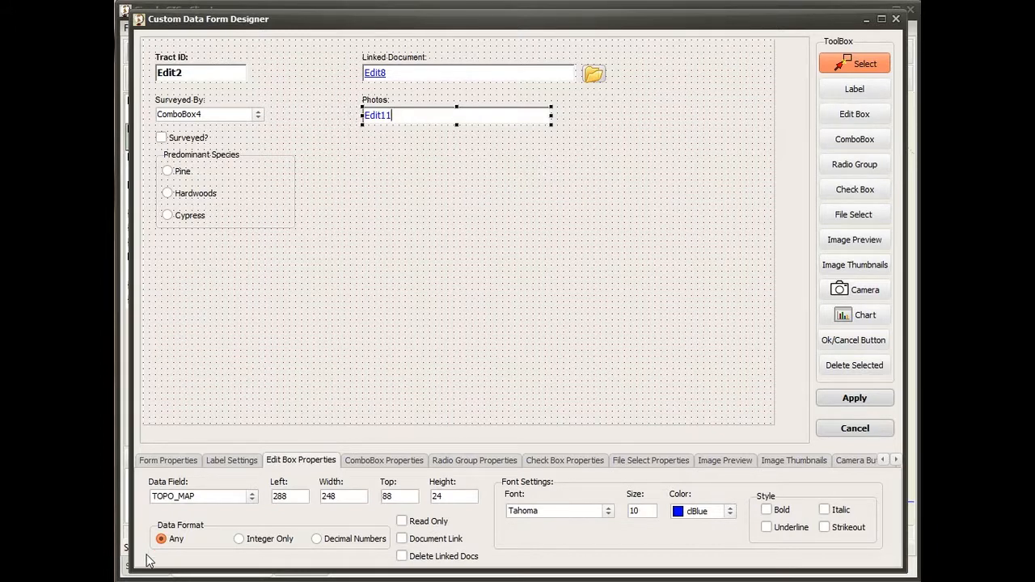
Enable Document Link and Delete Linked Docs for the Photos edit box and set its font color to clBlack
click(403, 540)
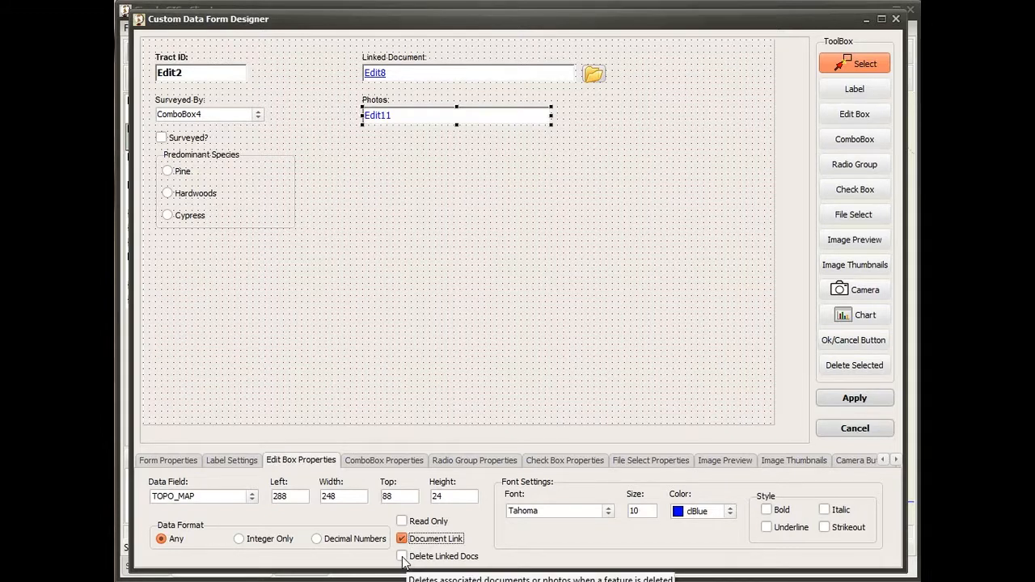
click(402, 556)
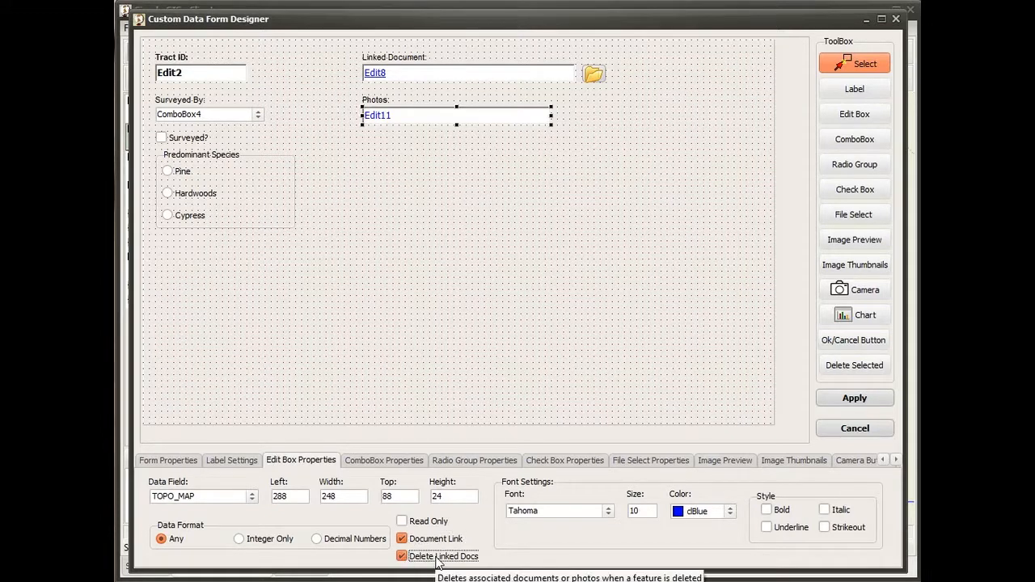
click(732, 514)
drag(730, 560, 731, 534)
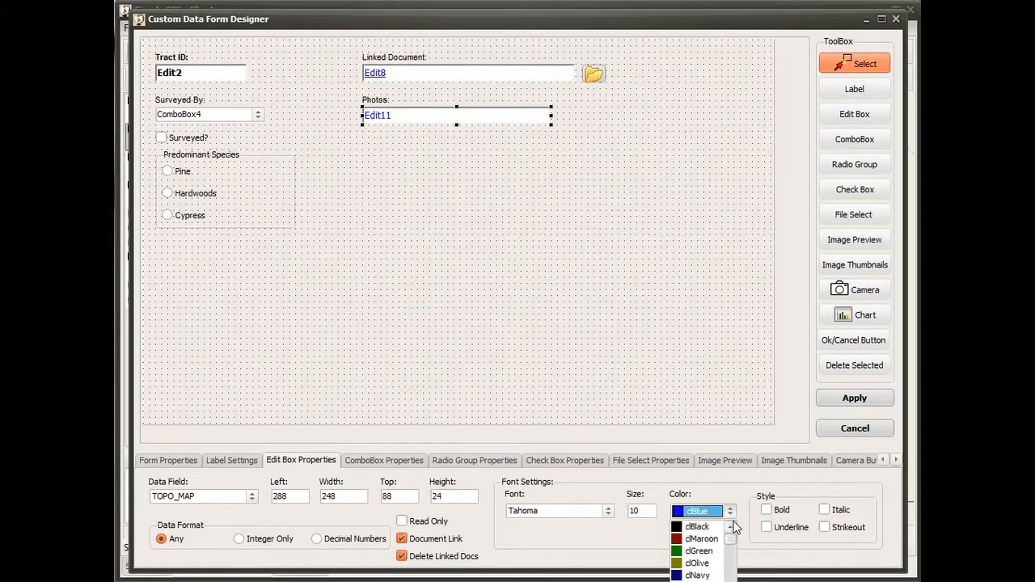
click(712, 530)
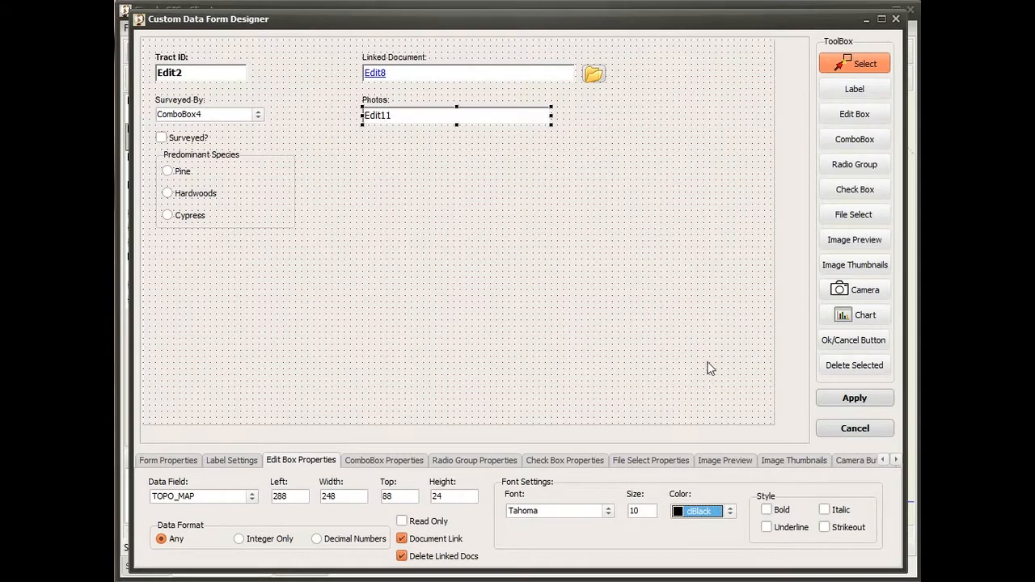
Add a File Select control just right of the Photos edit box and assign it to the Edit11 control
click(851, 220)
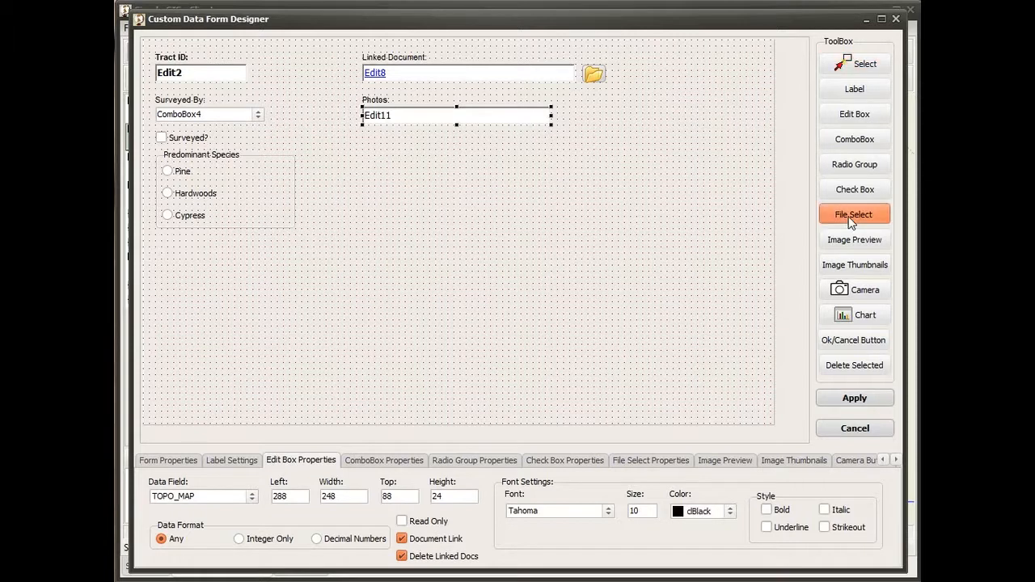
click(557, 106)
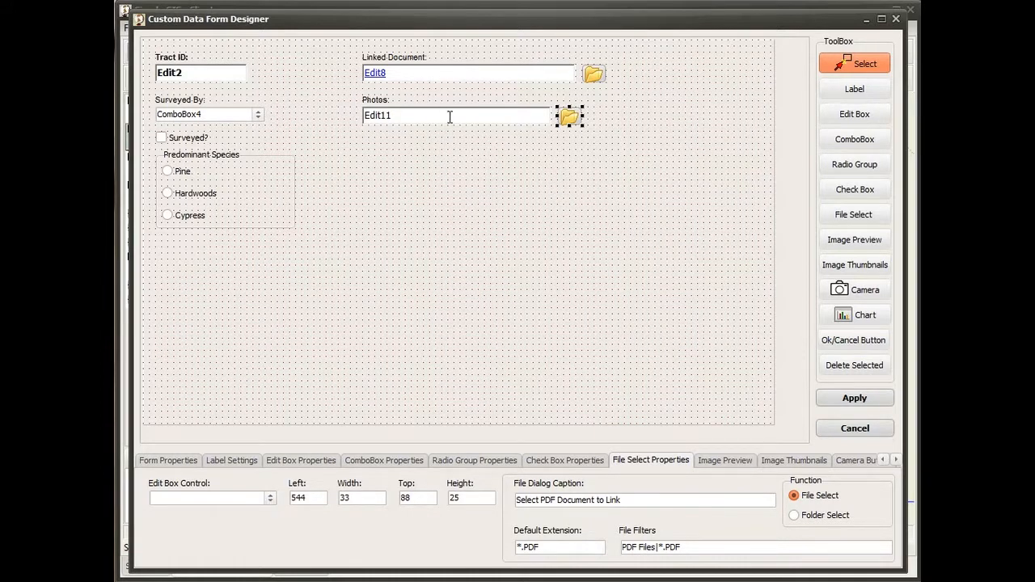
click(270, 499)
click(203, 533)
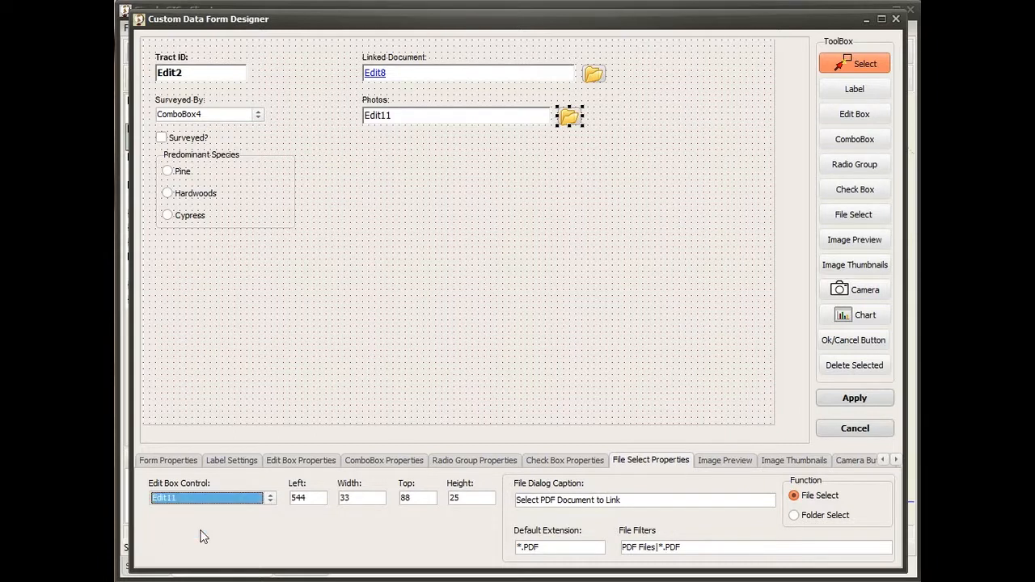
Set the new File Select control's dialog caption to "Select Folder Containing Photos" and its function to Folder Select
double_click(629, 503)
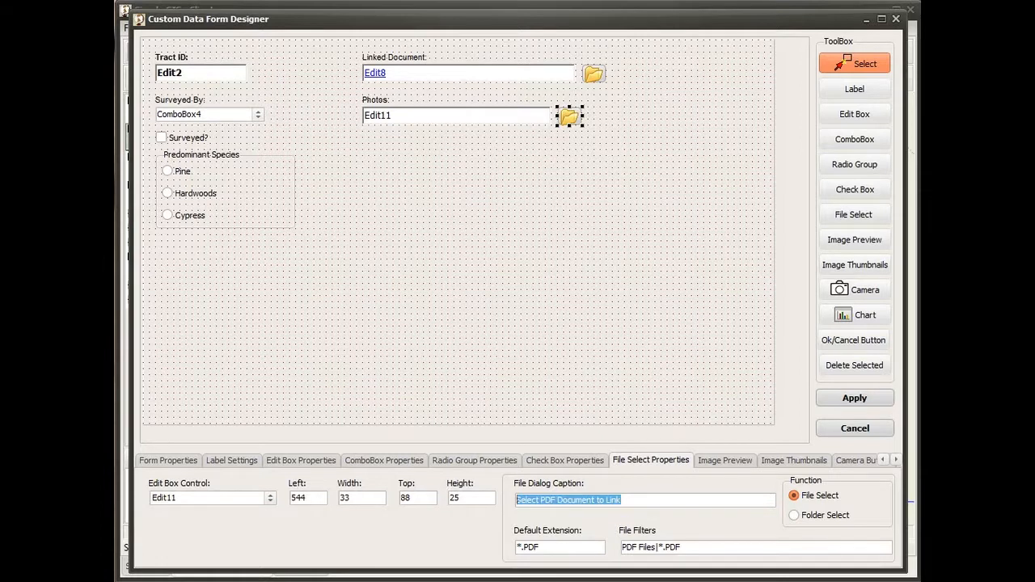
text(S)
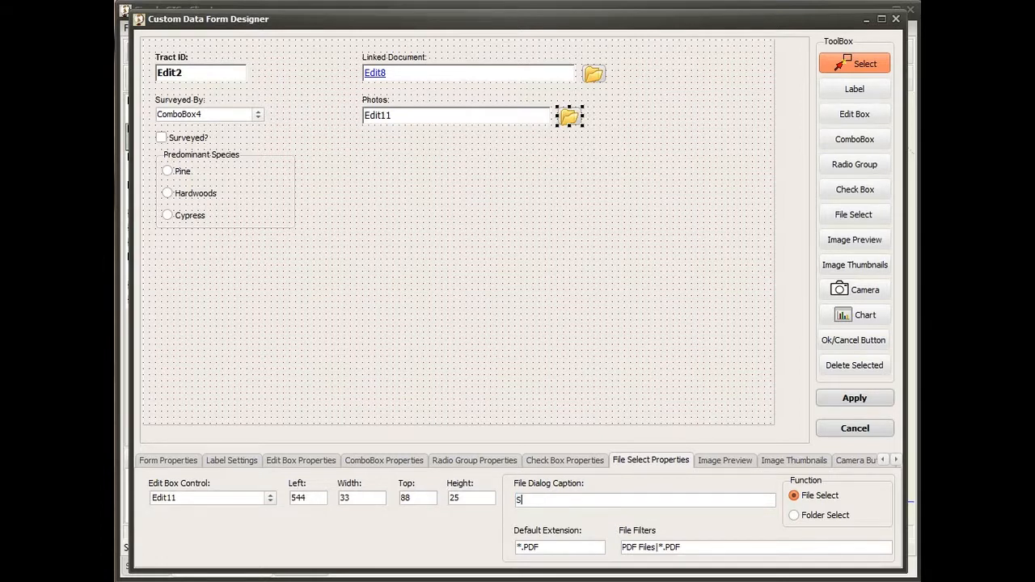
text(elect Folder Containing Photos)
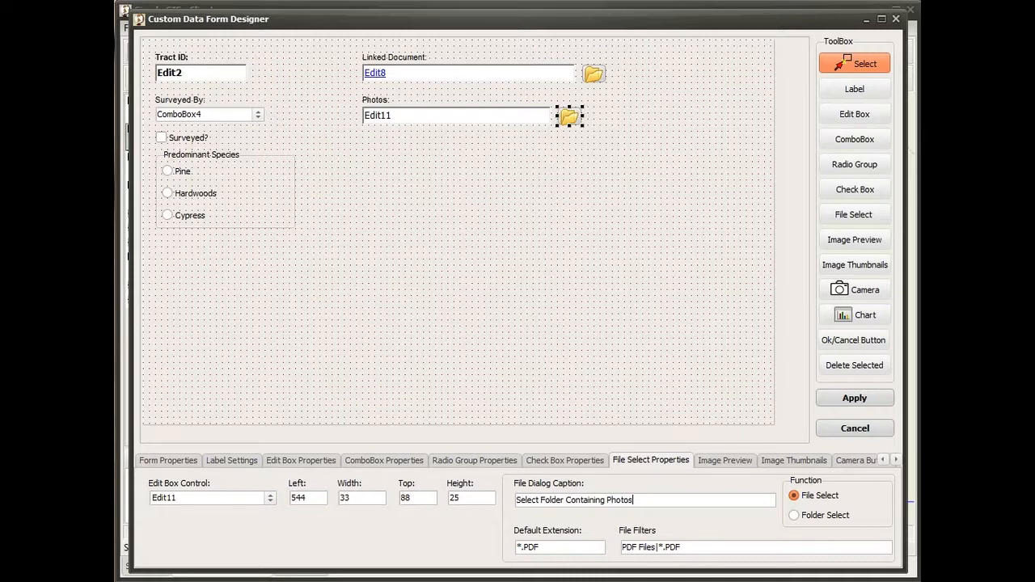
click(795, 517)
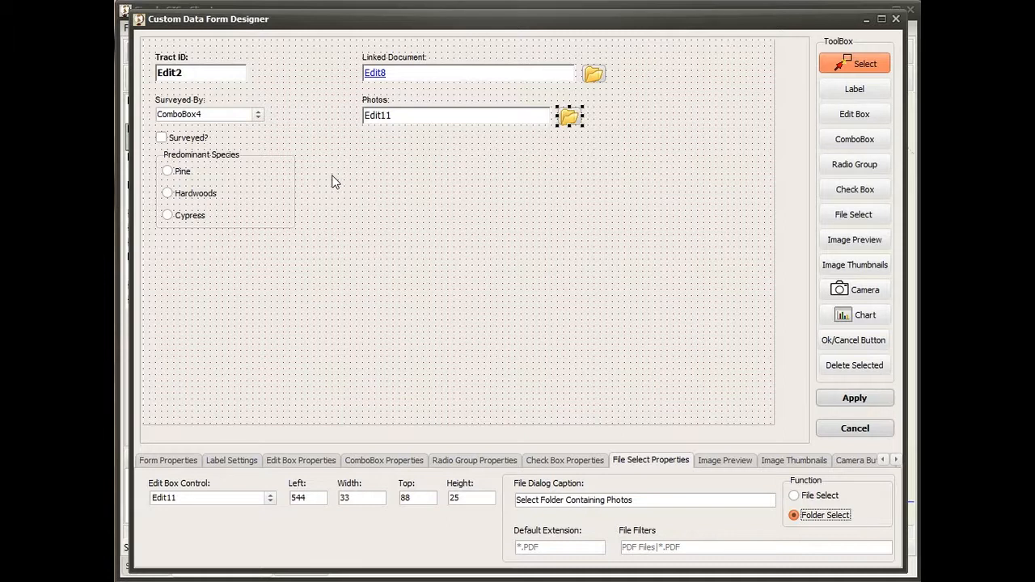
Add a Camera control to the right of the Photos folder selector and set its camera property to Album
click(846, 291)
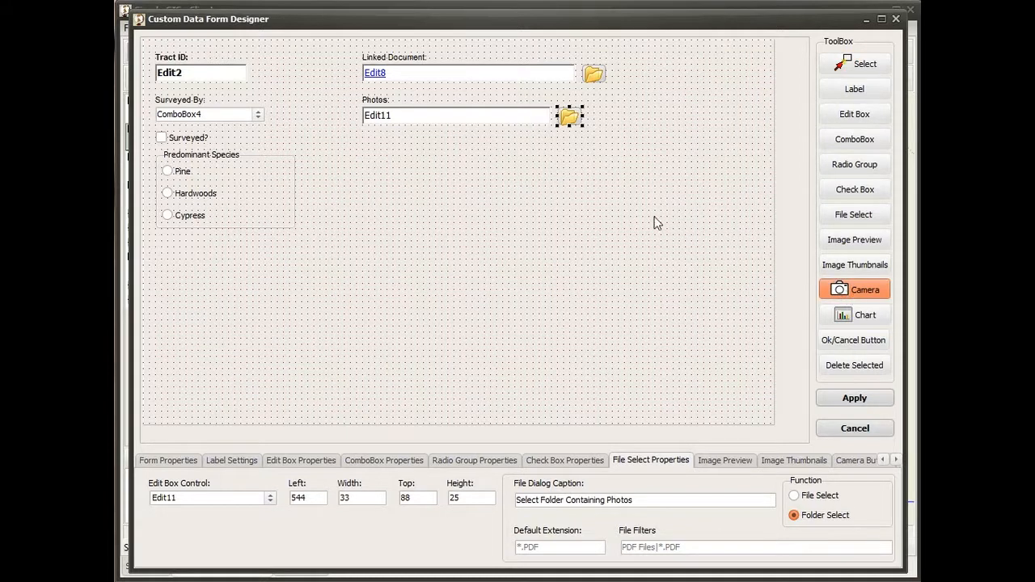
click(589, 113)
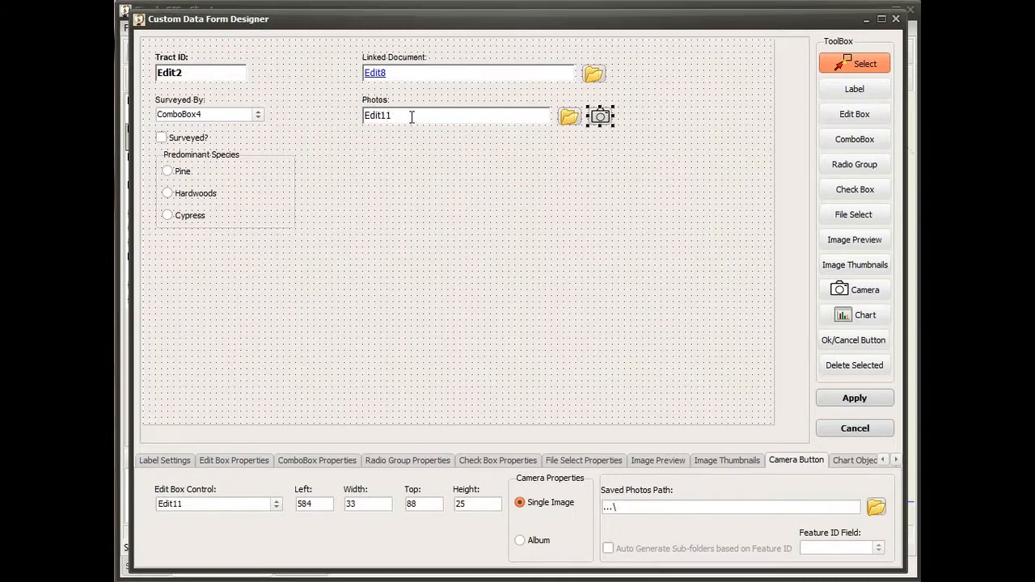
click(522, 544)
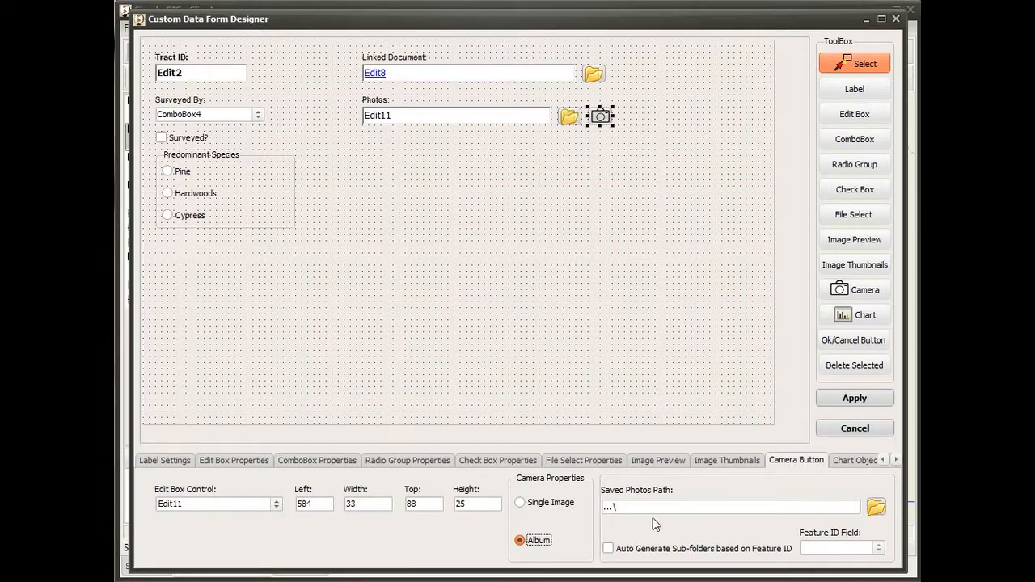
Set the camera's saved photos path to the T-123 subfolder of the Test folder
click(614, 507)
text(\)
click(877, 508)
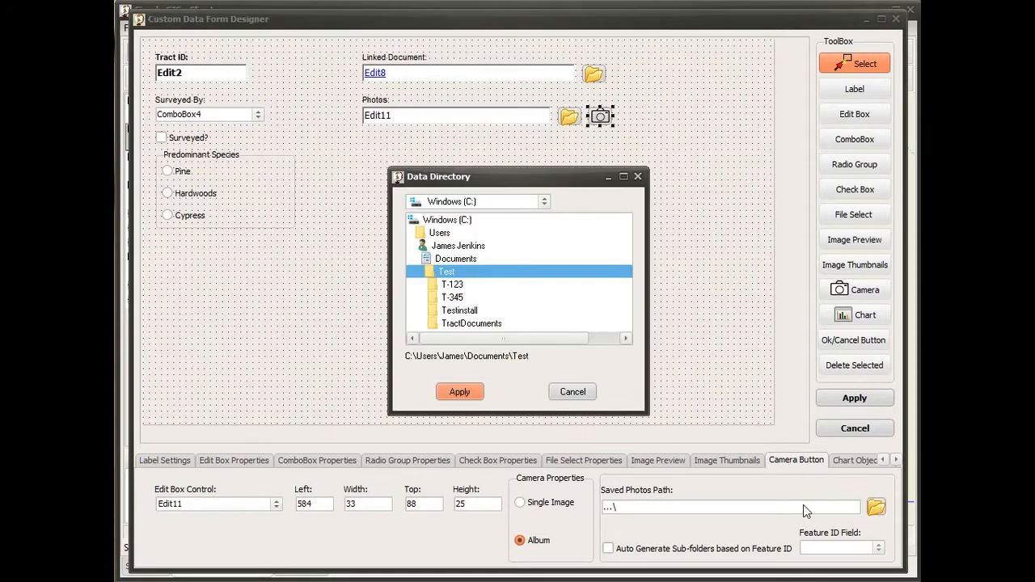
click(451, 285)
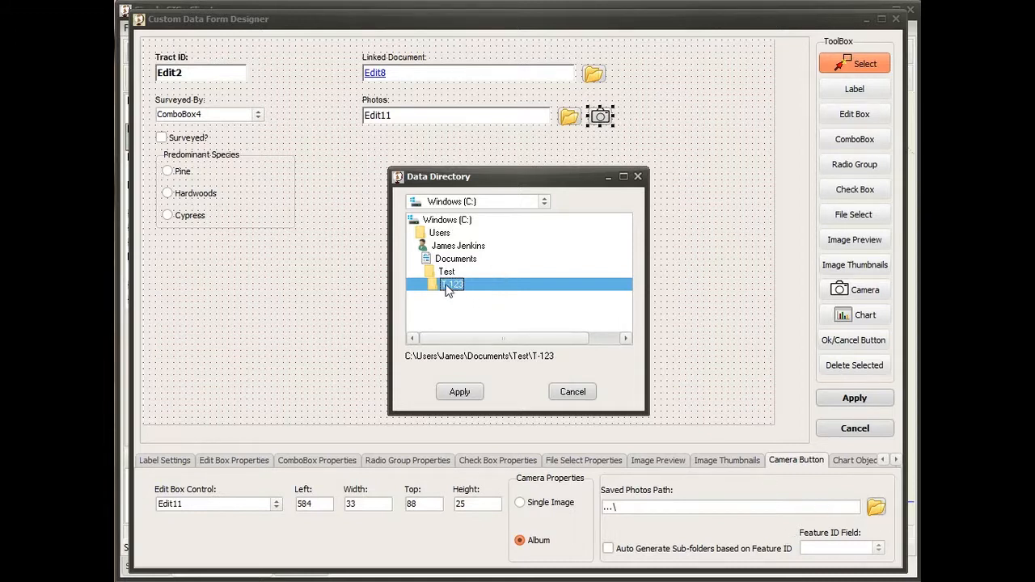
click(460, 392)
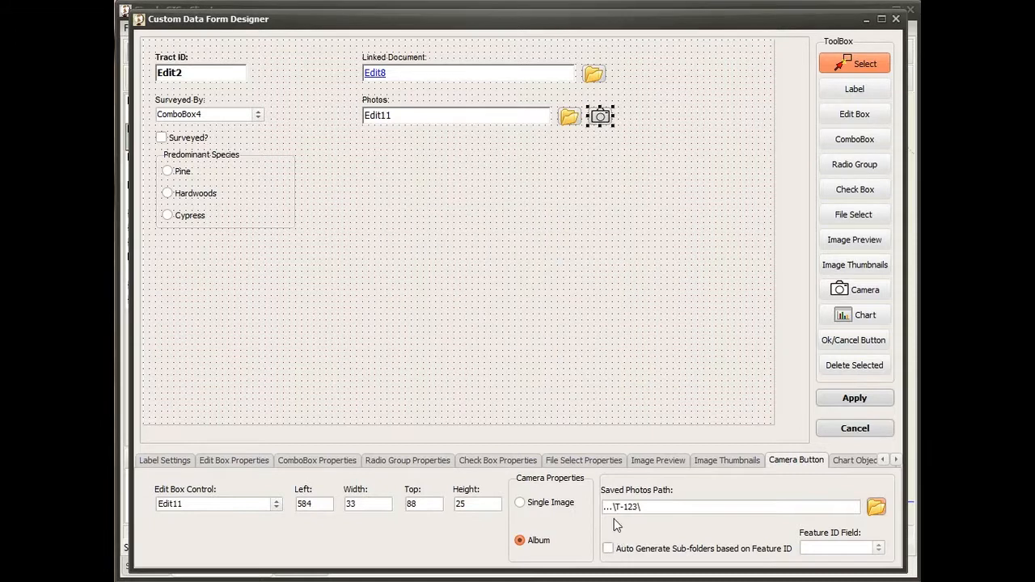
Return the camera's saved photos path to the Test folder
click(874, 508)
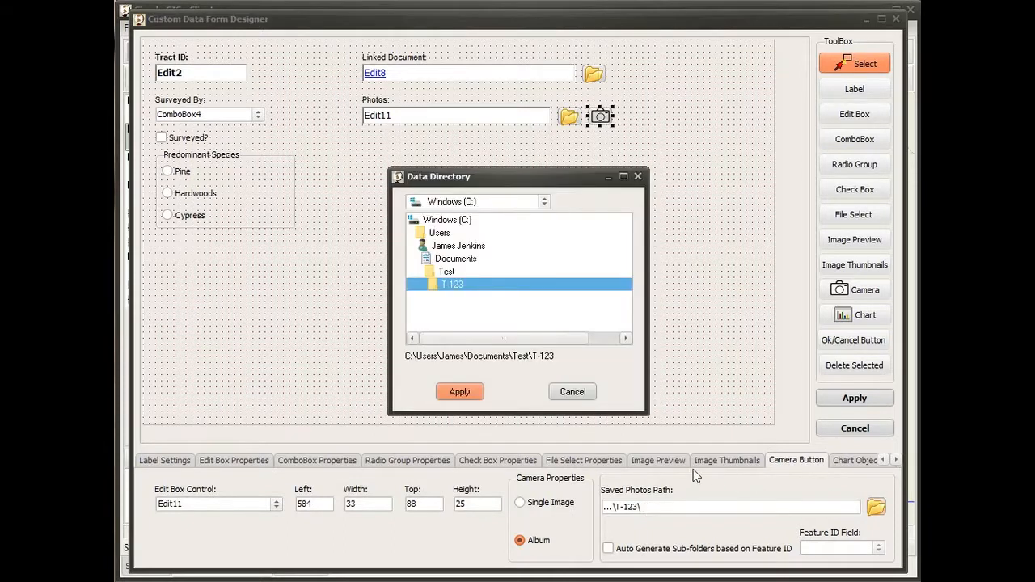
click(447, 272)
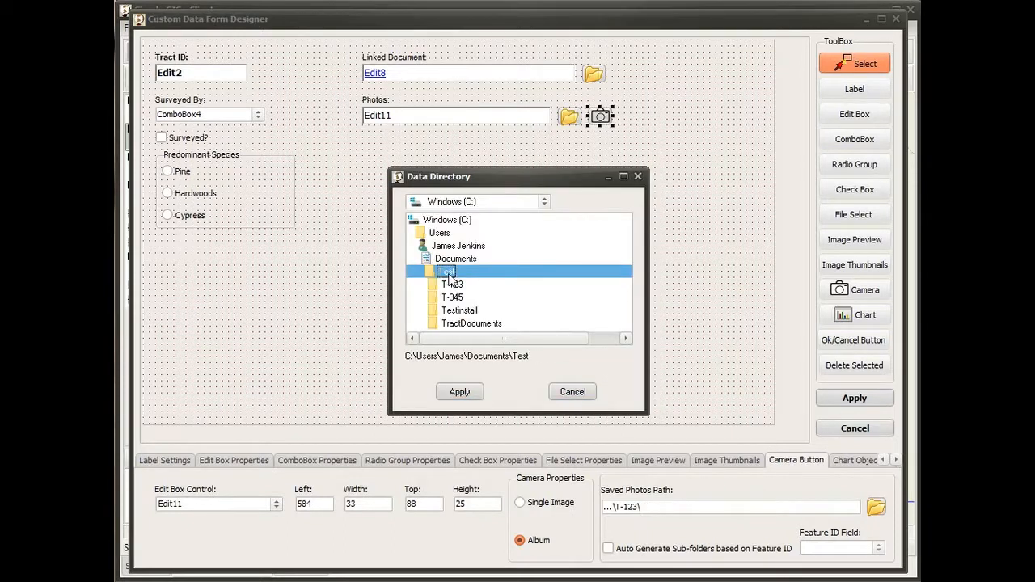
click(462, 392)
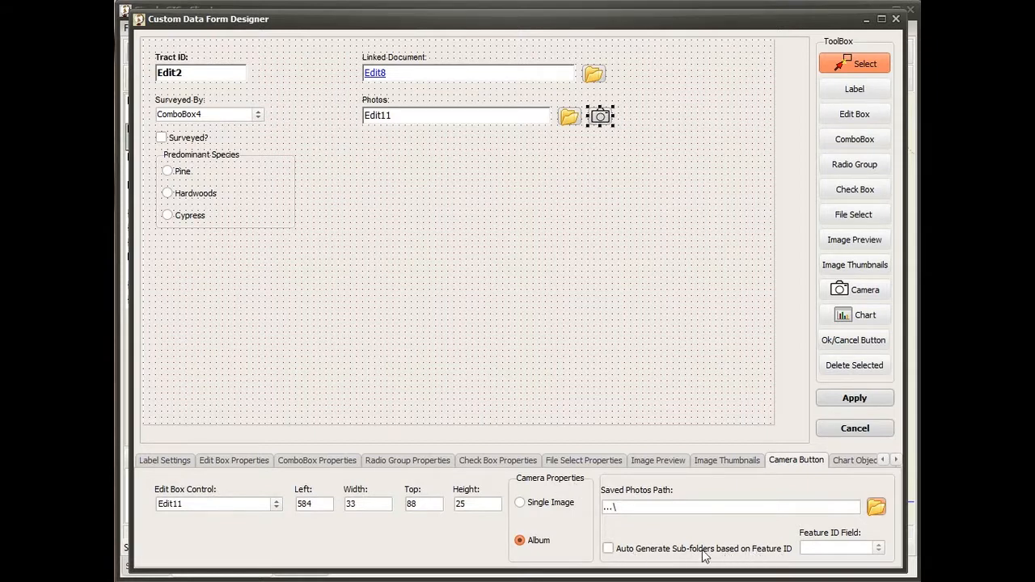
Turn on automatic sub-folder generation based on feature ID for the camera, using Edit2 as the Feature ID Field
click(621, 550)
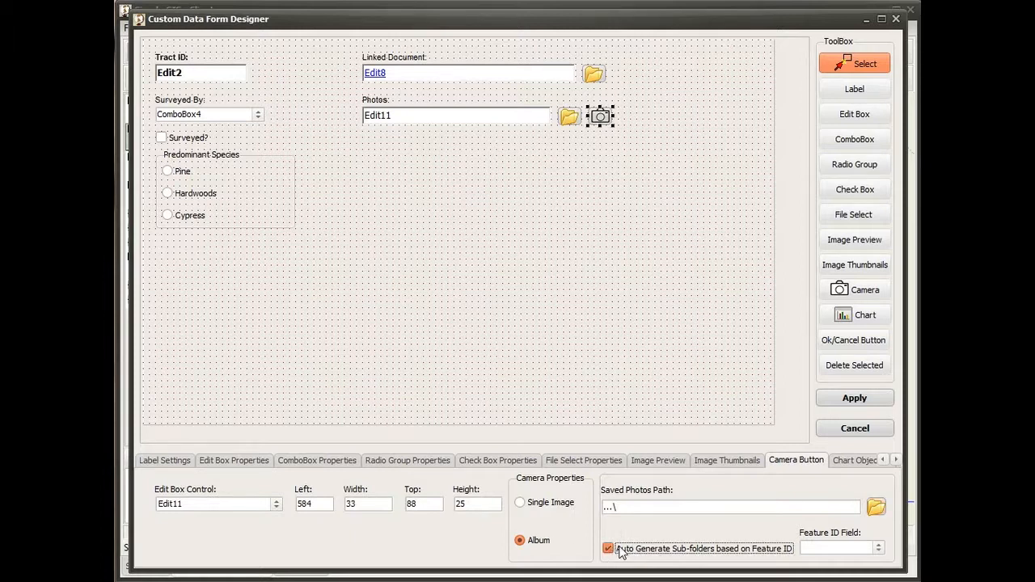
click(878, 550)
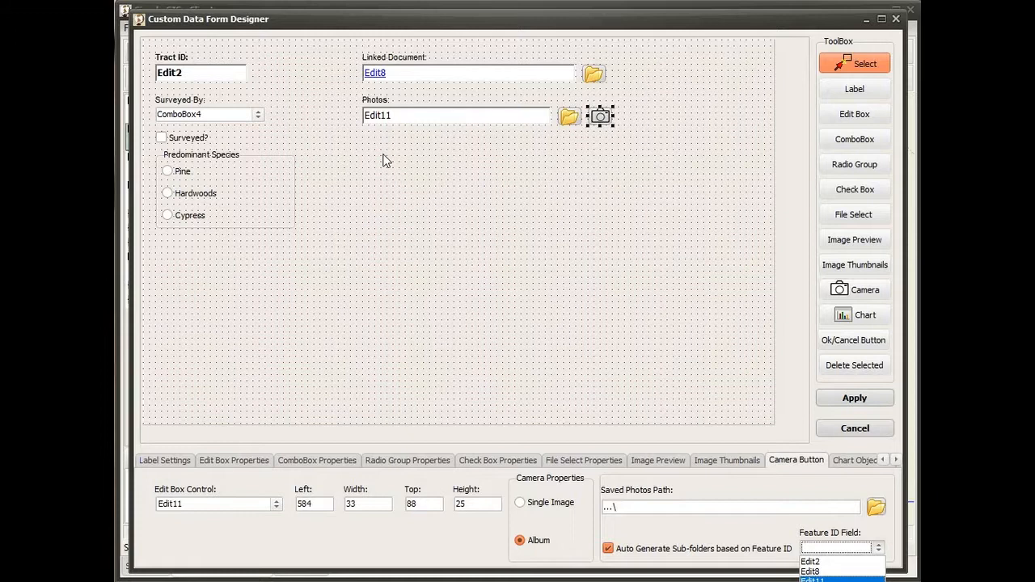
click(822, 562)
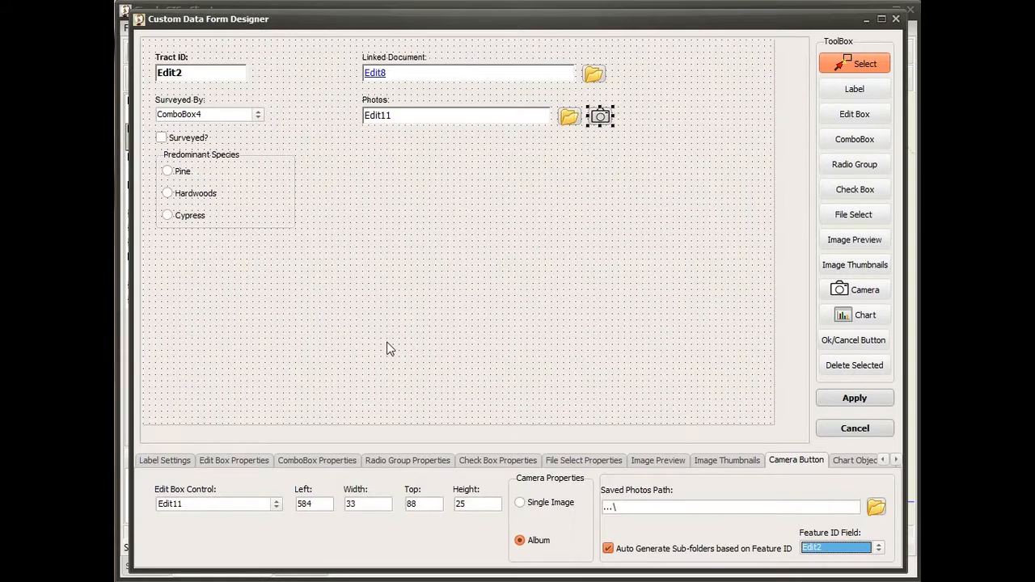
Add an Image Thumbnails control about 328 by 136 below the Photos edit box and assign it the IMG_FILE data field
click(856, 267)
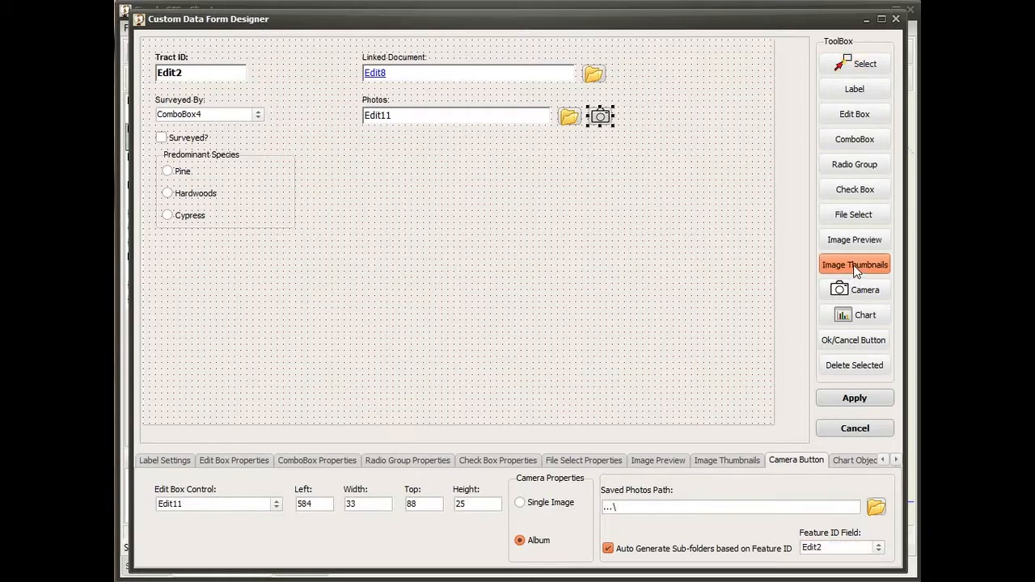
click(362, 134)
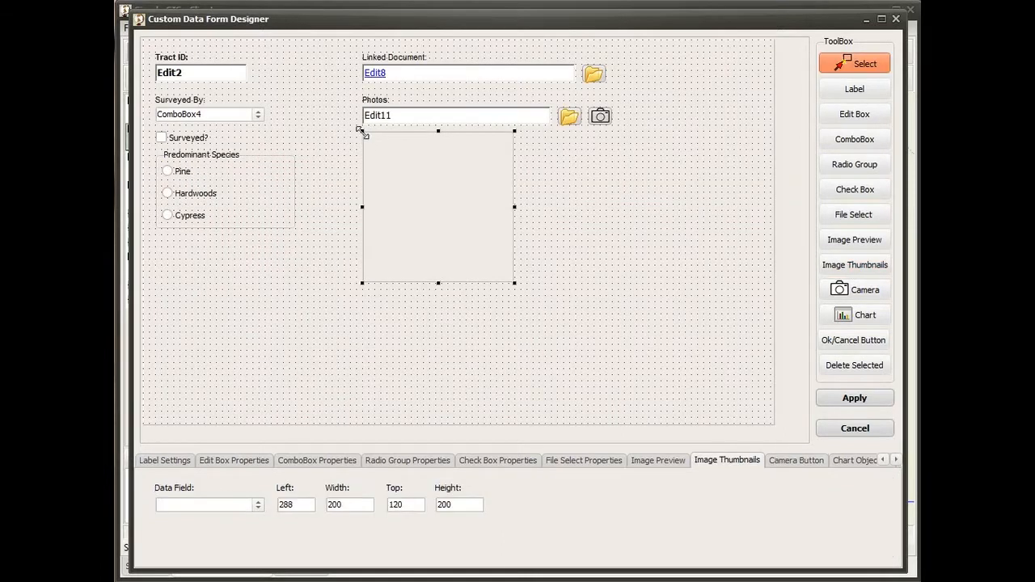
drag(515, 207, 611, 217)
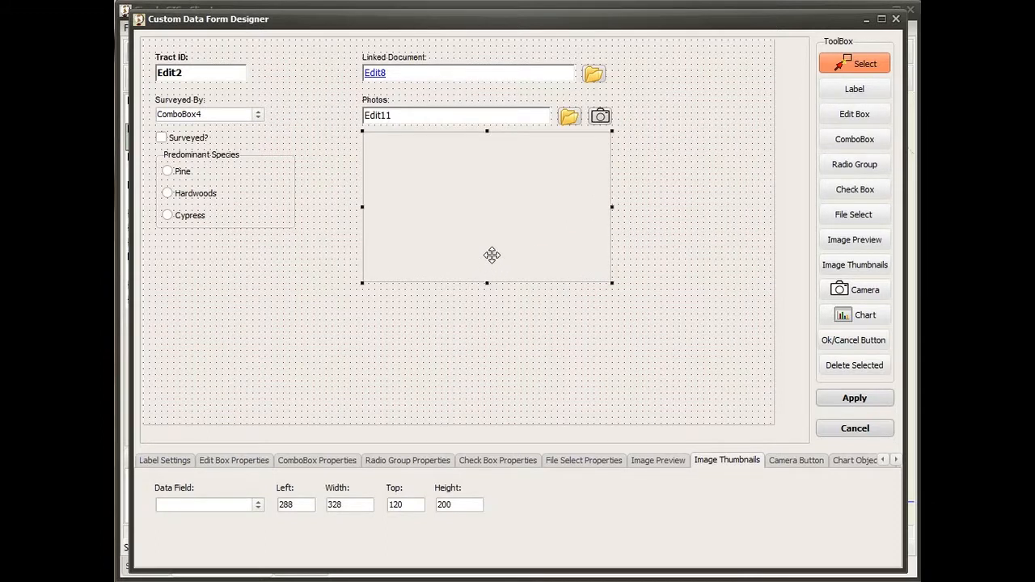
drag(488, 282, 489, 233)
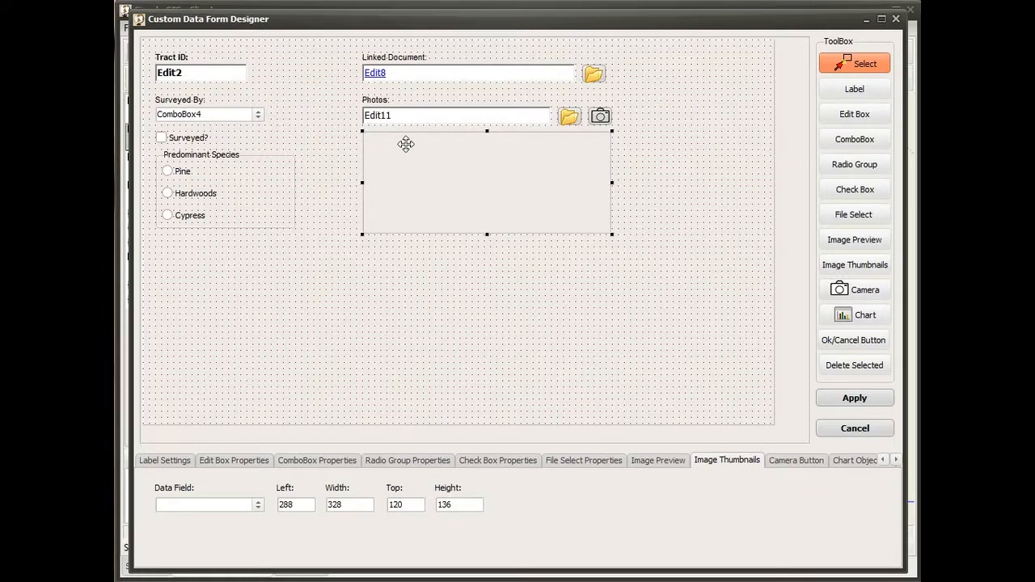
click(261, 506)
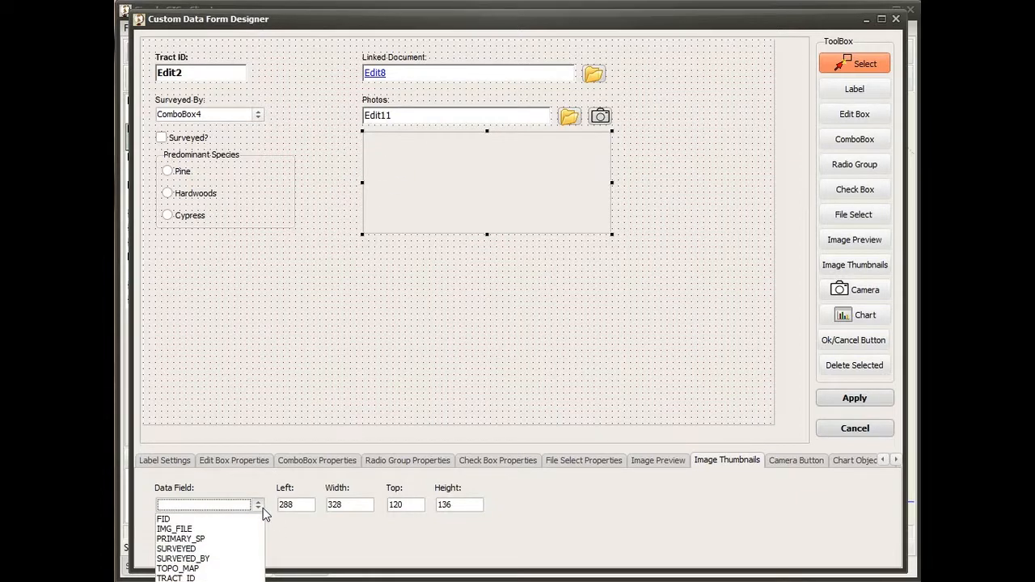
click(191, 530)
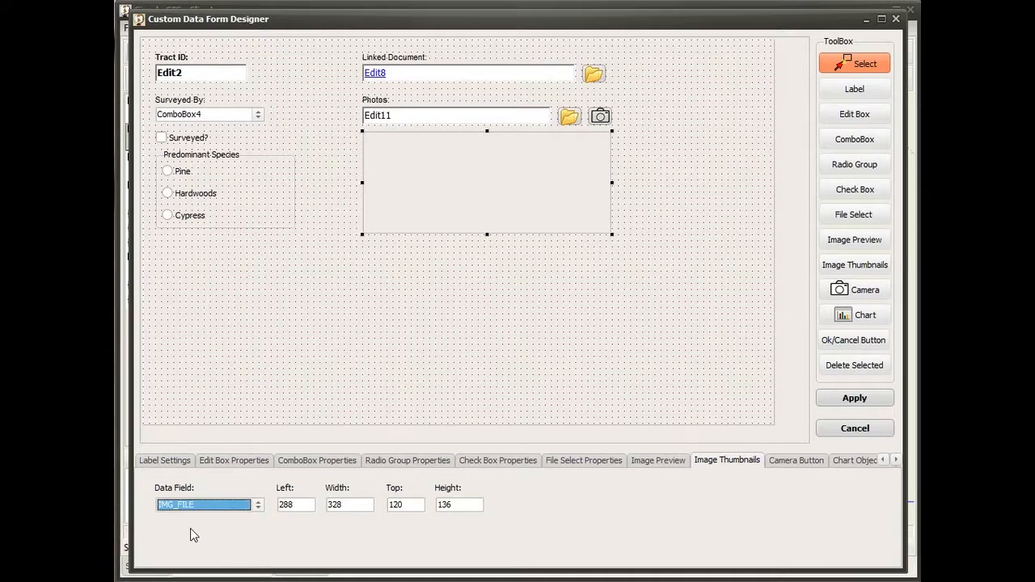
Assign the IMG_FILE data field to the Photos edit box to match the image thumbnails control
click(384, 114)
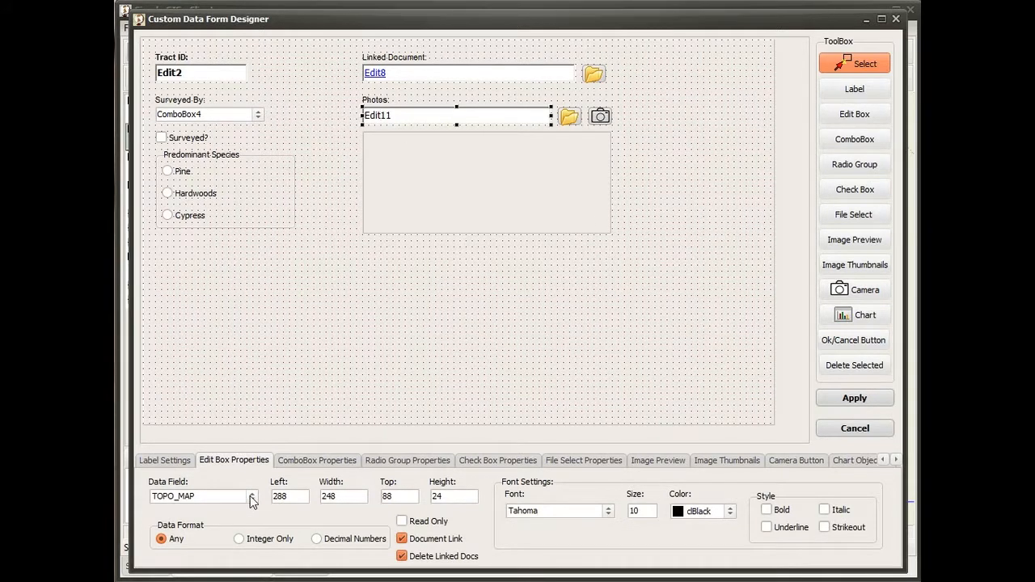
click(251, 497)
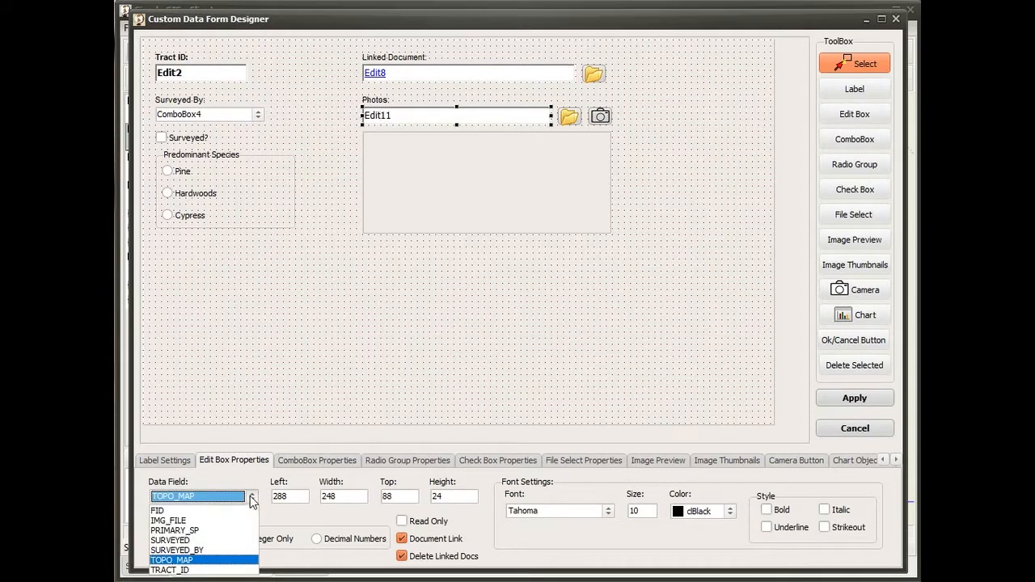
click(206, 521)
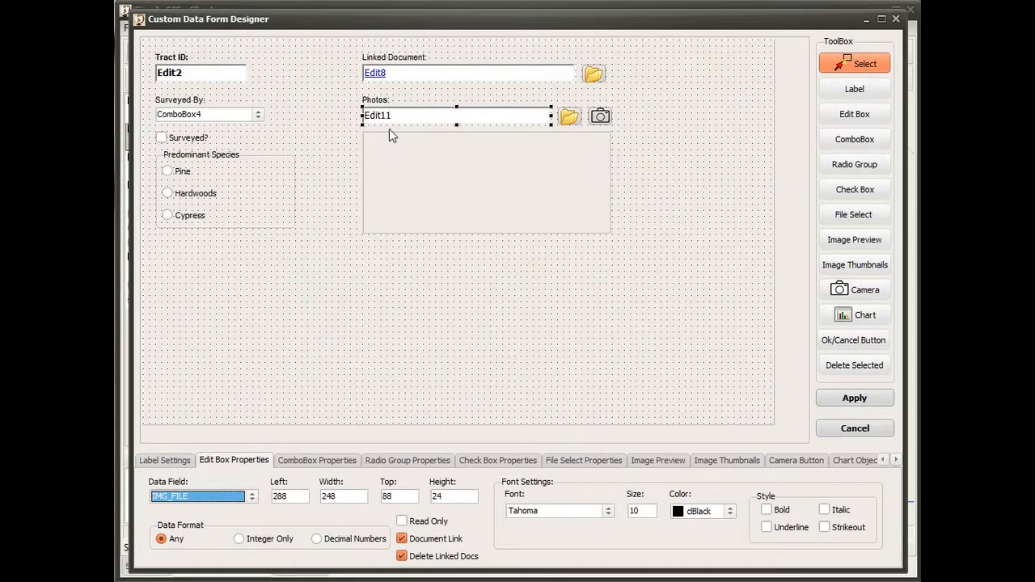
click(447, 182)
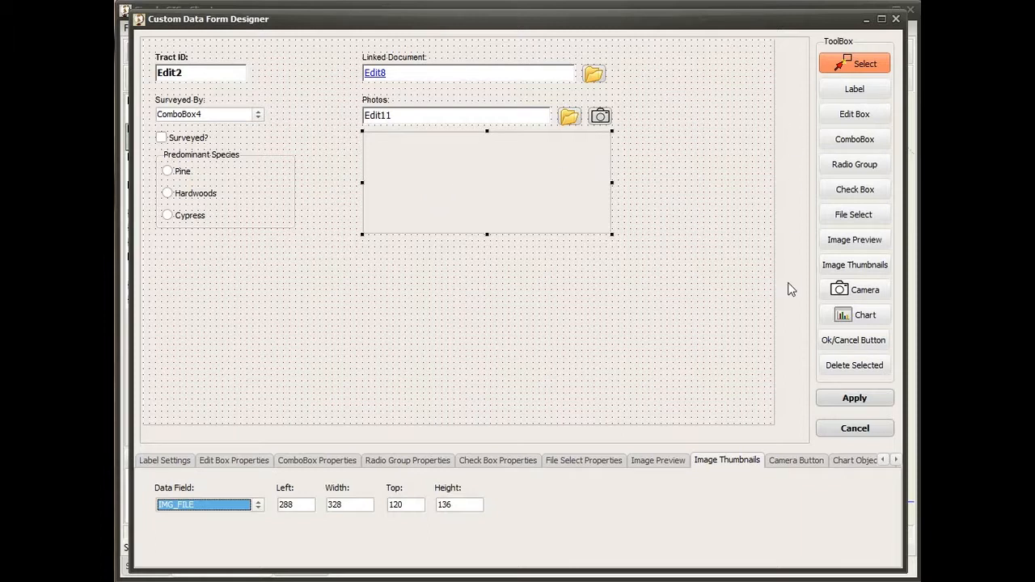
Add an Ok button below the Predominant Species group at about left 176, top 296
click(856, 340)
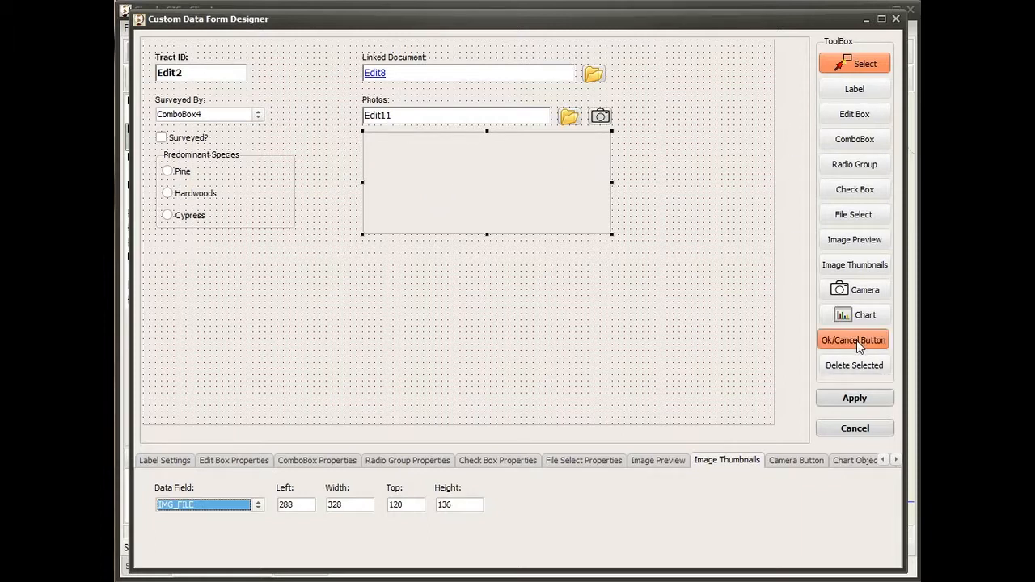
click(289, 277)
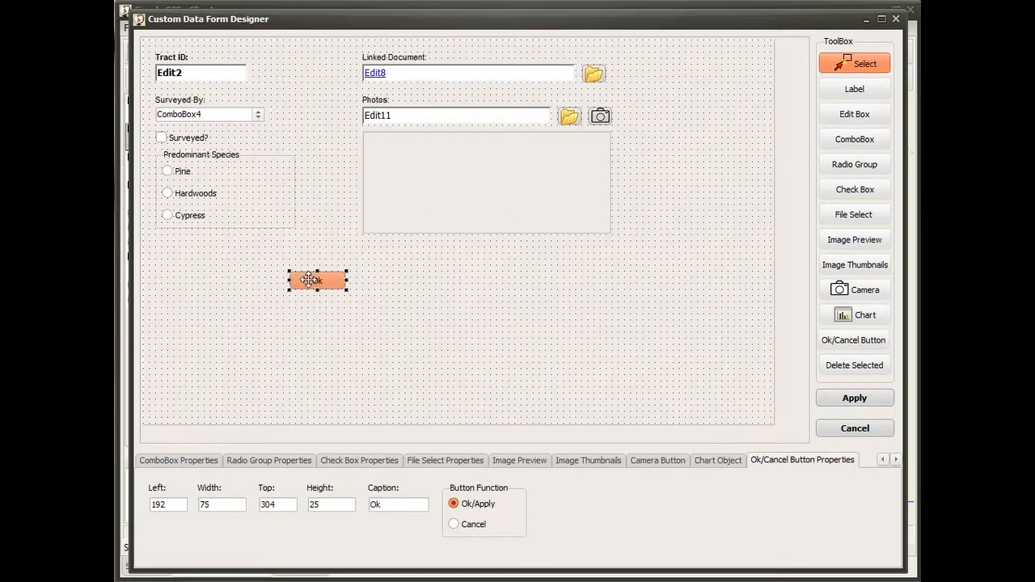
mouse_move(314, 279)
mouse_down()
mouse_move(291, 268)
mouse_move(284, 279)
mouse_move(303, 276)
mouse_up()
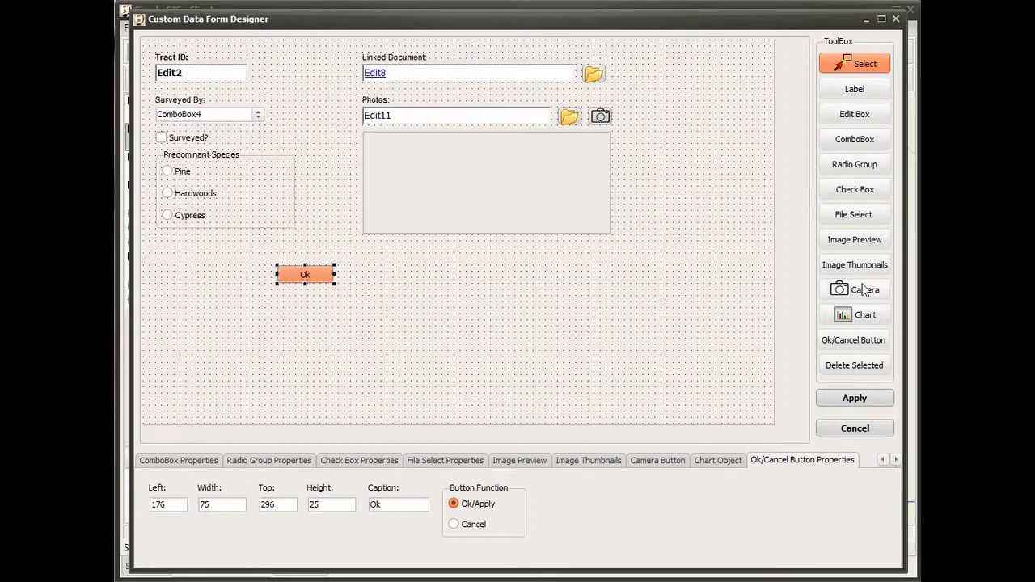
Add a second button level with Ok at about left 352, captioned Cancel, and set its function to Cancel
click(856, 342)
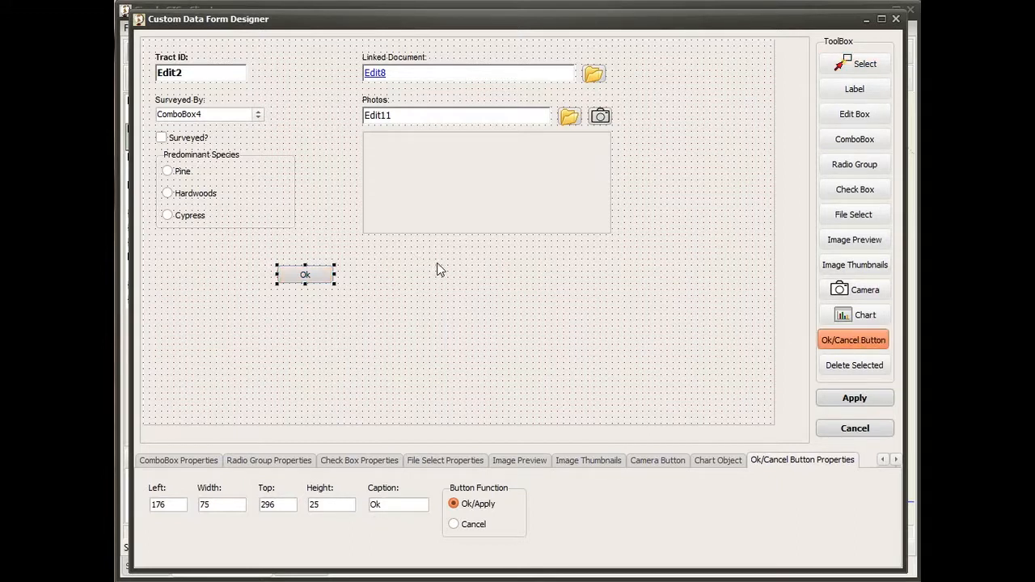
click(439, 263)
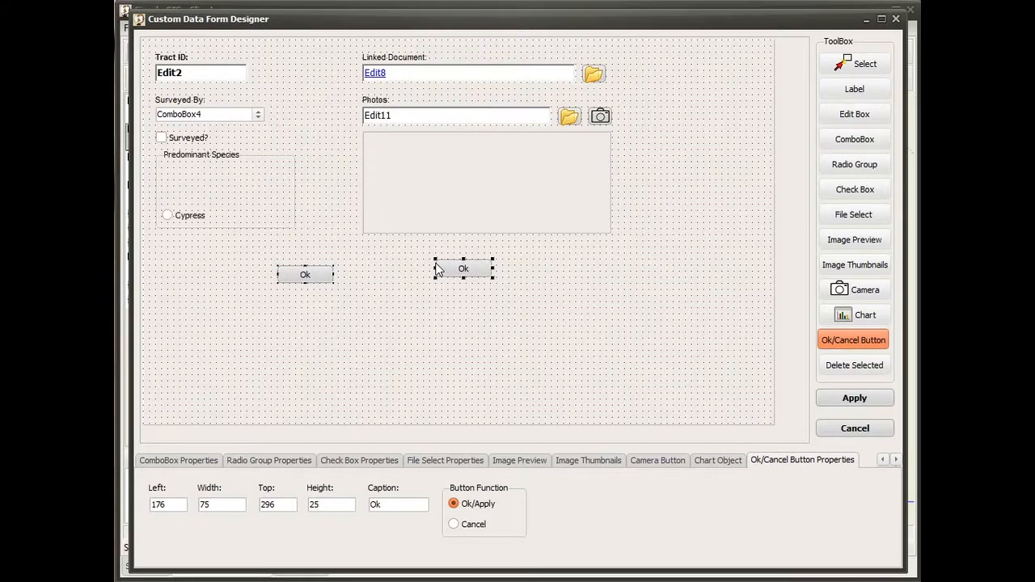
drag(448, 265, 434, 271)
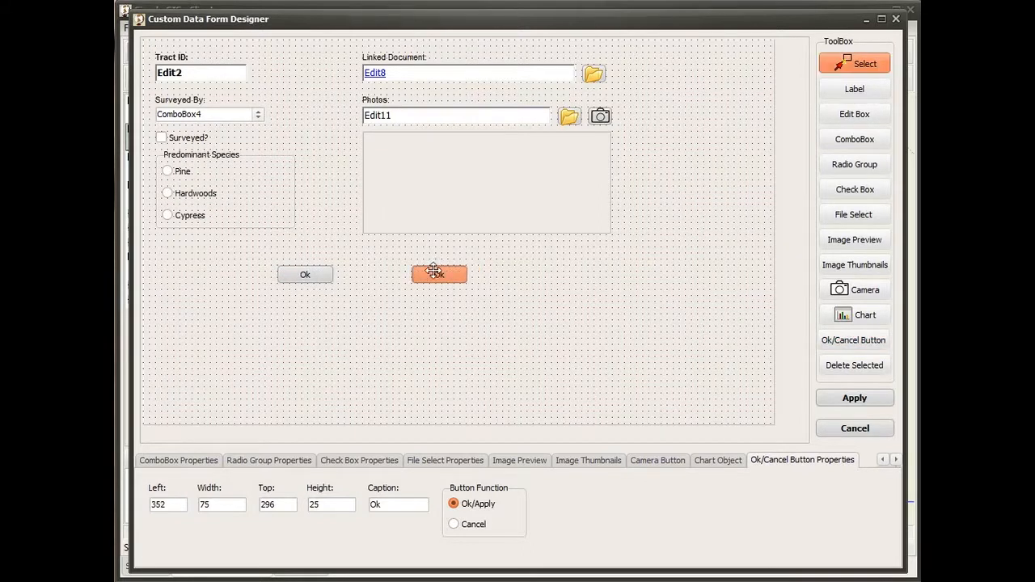
drag(398, 505, 335, 504)
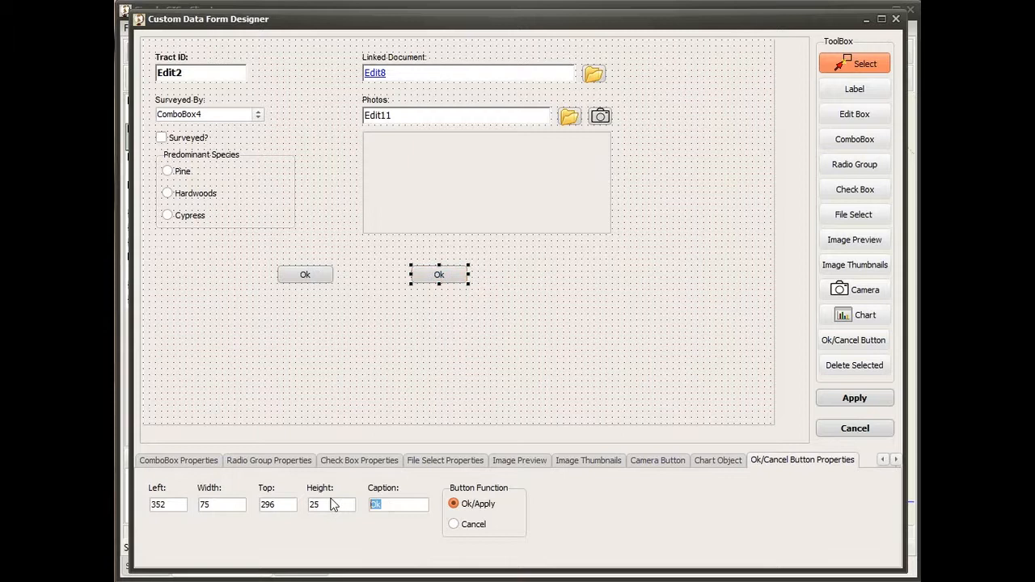
text(Cancel)
click(454, 526)
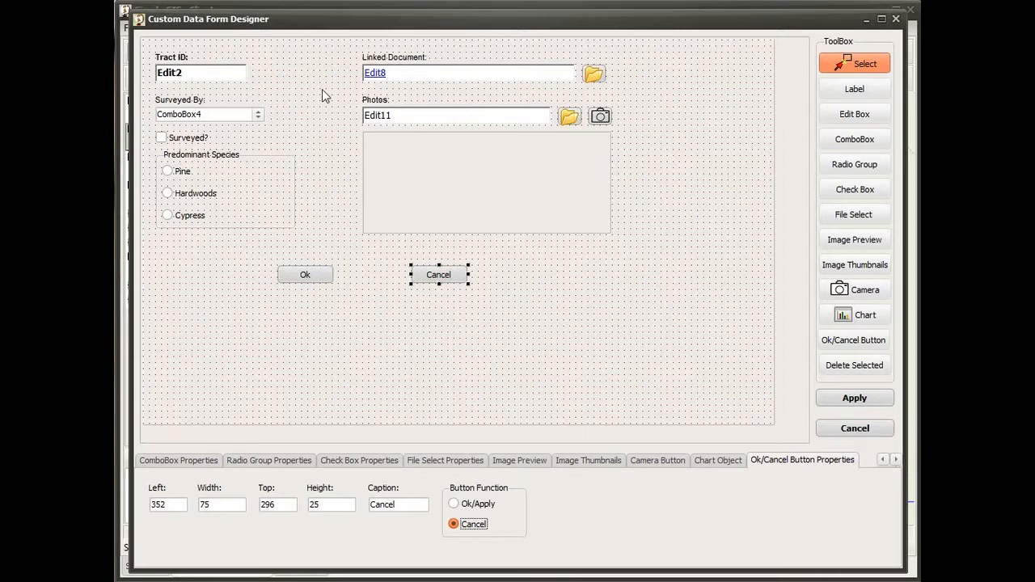
Shrink the form area to fit closely around its controls and apply the custom form design
click(448, 275)
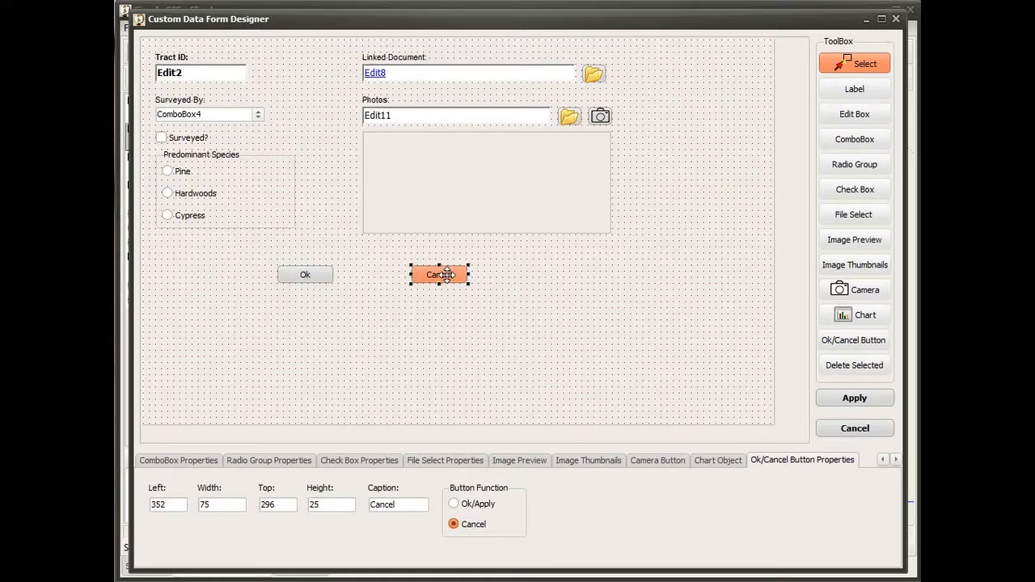
drag(772, 423, 623, 309)
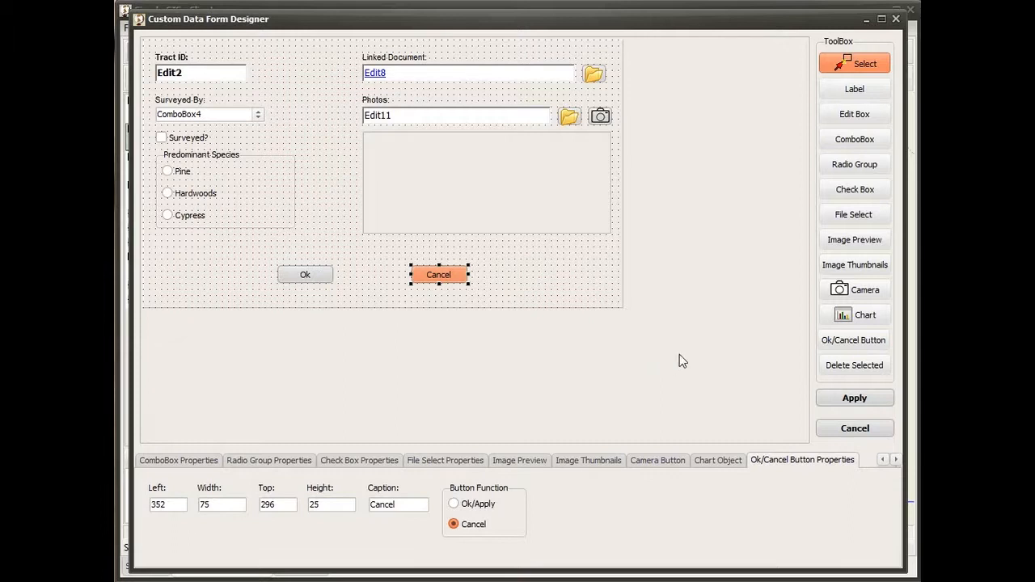
click(858, 397)
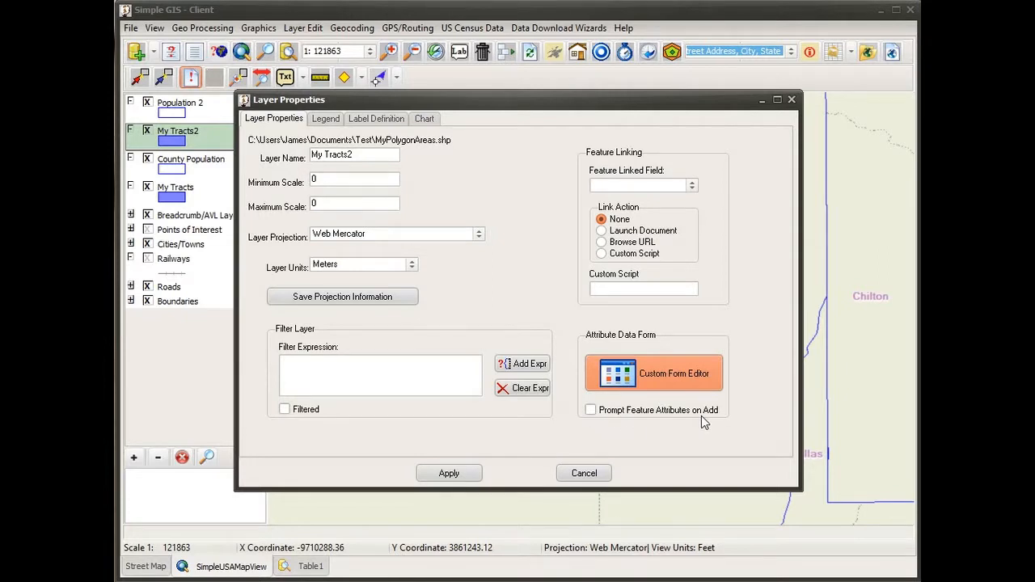
Turn on Prompt Feature Attributes on Add for My Tracts2, apply it, and review the Attribute Data Form settings in the layer properties
click(592, 411)
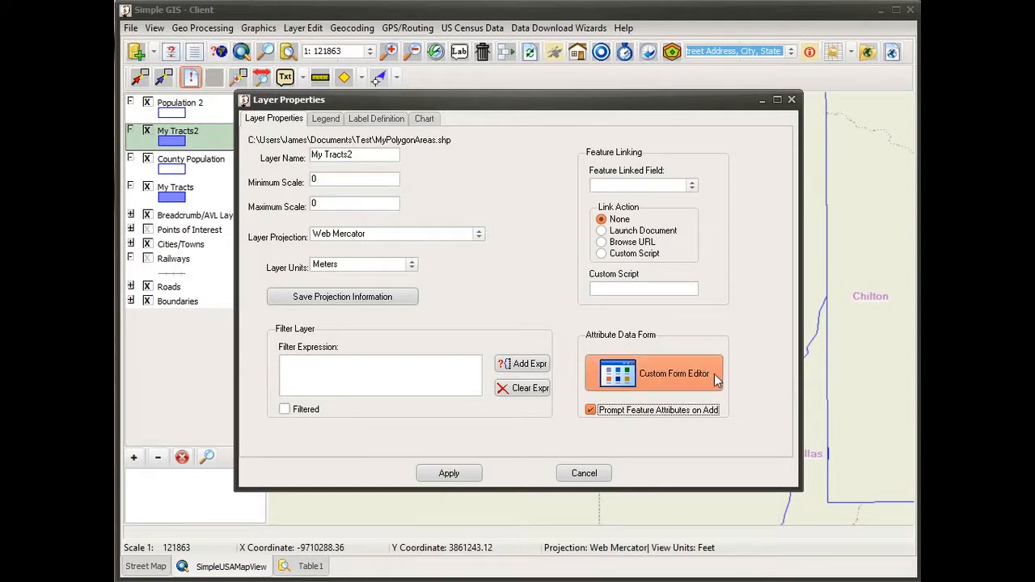
click(450, 474)
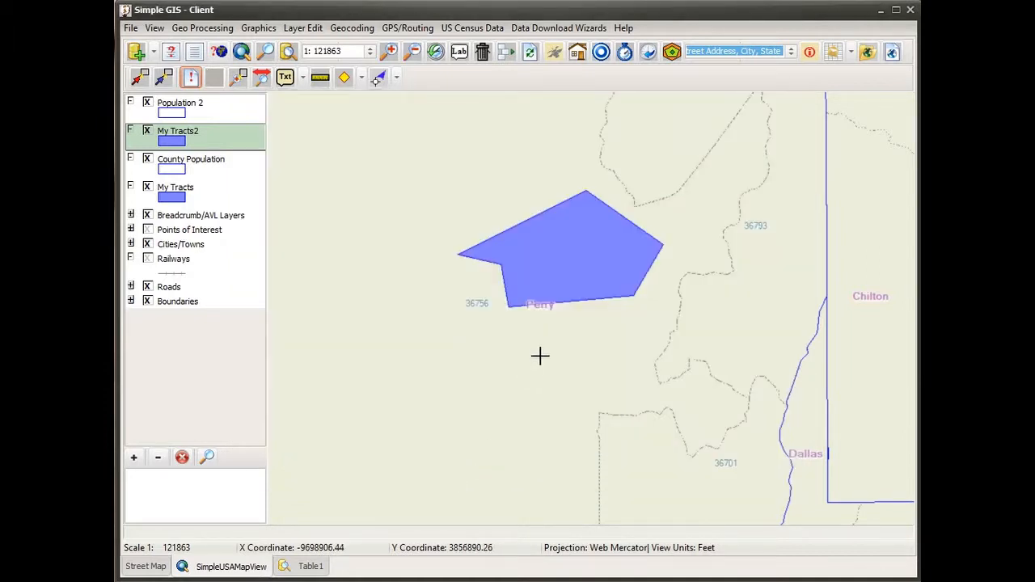
double_click(193, 143)
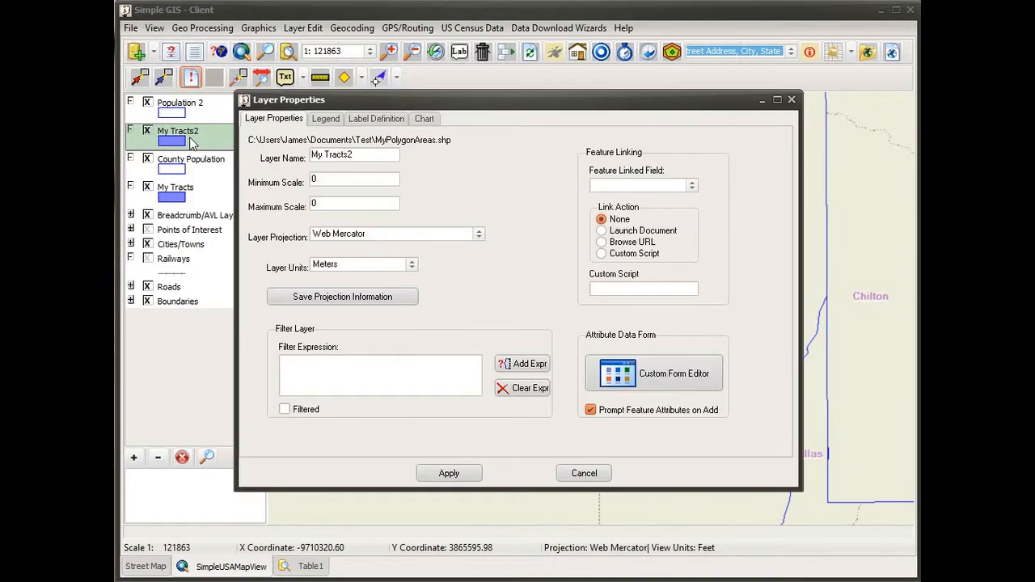
click(635, 380)
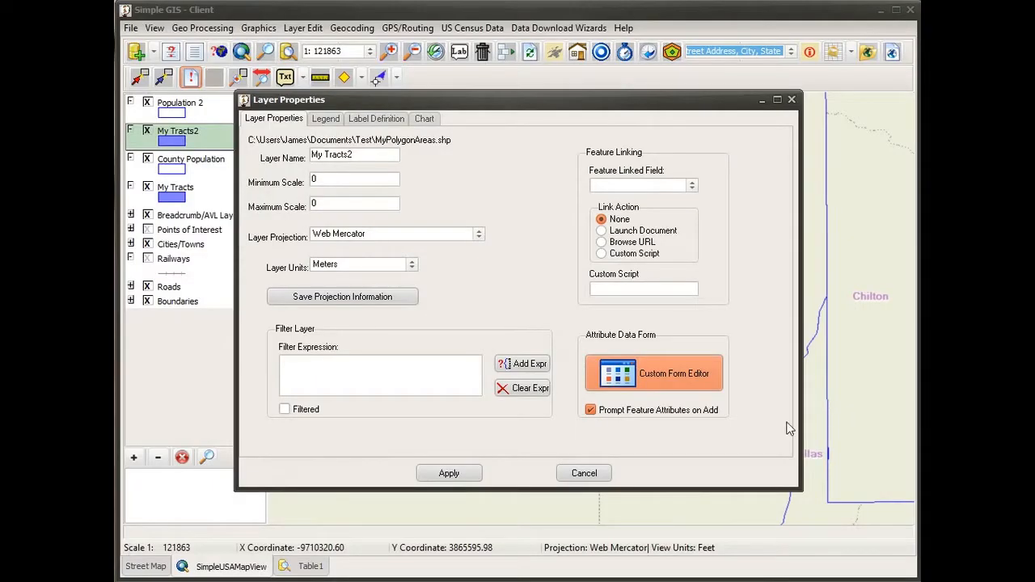
click(471, 472)
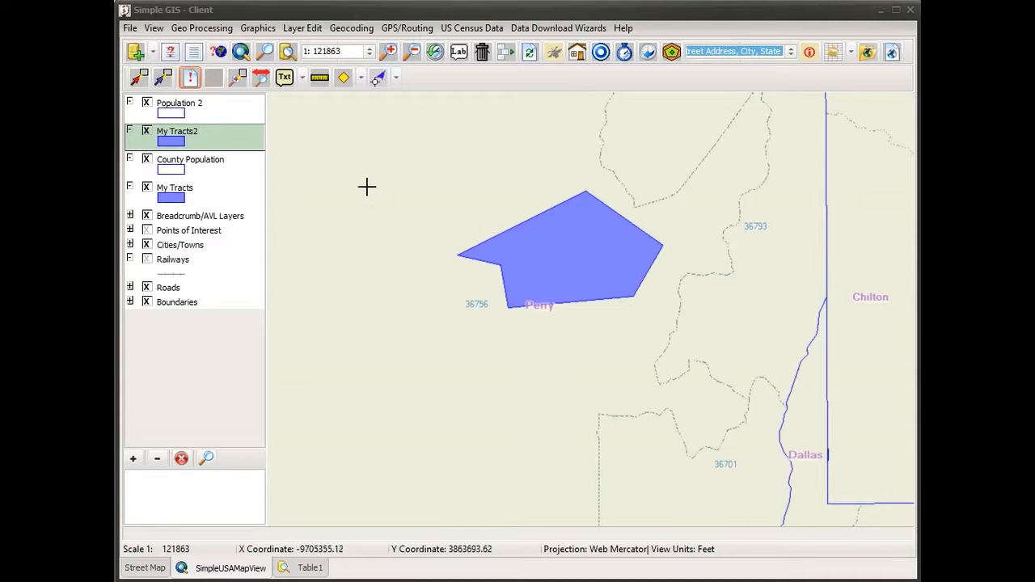
Identify the tract polygon in the My Tracts2 layer to open its custom attribute form
click(204, 144)
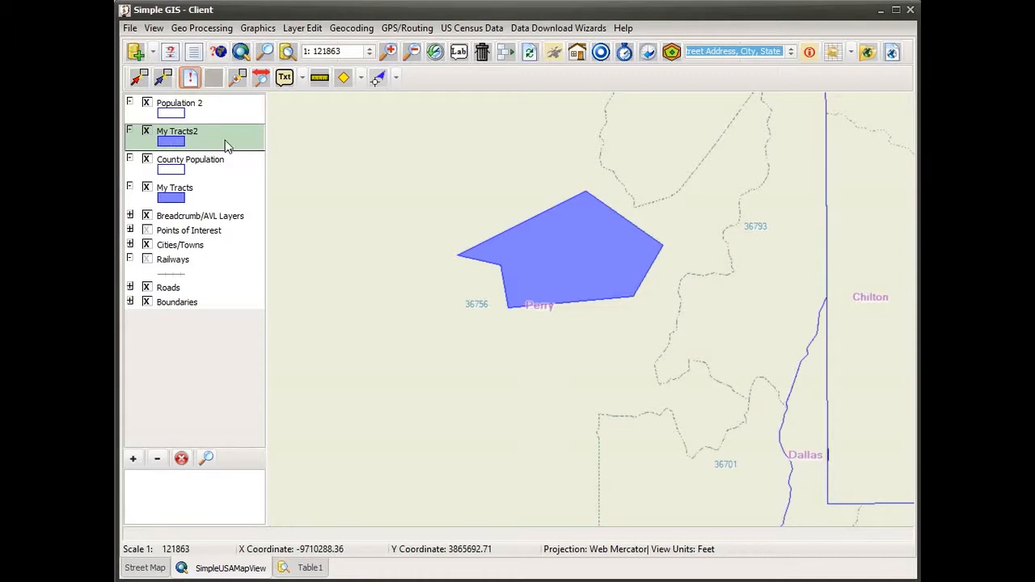
click(190, 80)
click(542, 252)
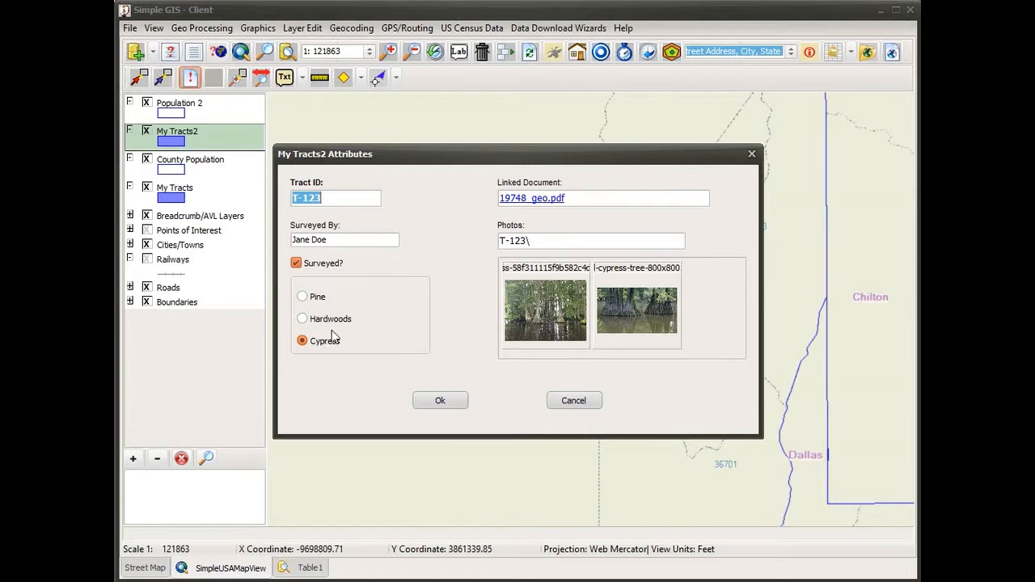
View the linked 19748_geo.pdf document and the first cypress photo from the attribute form, closing each viewer
click(530, 199)
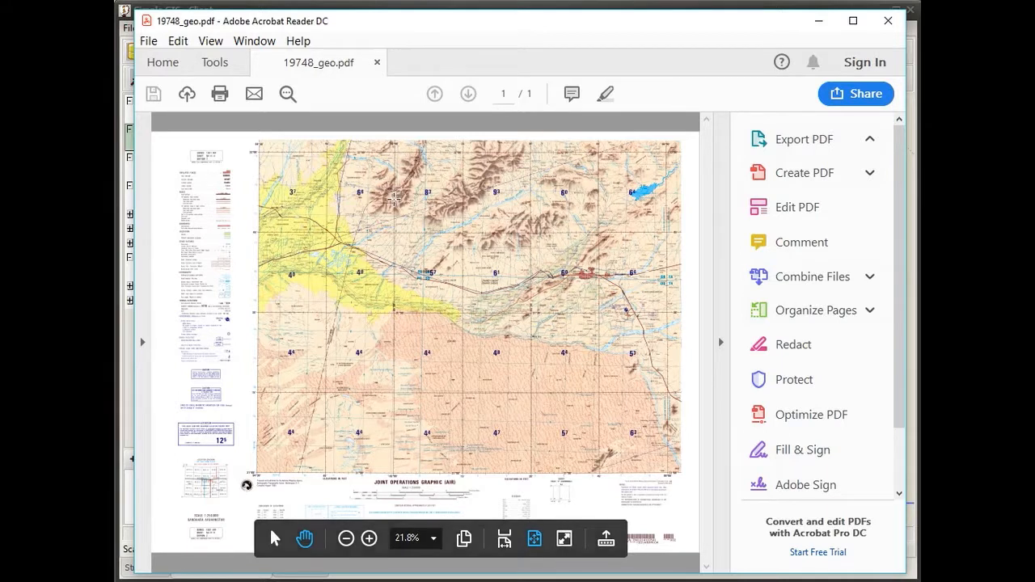
click(887, 23)
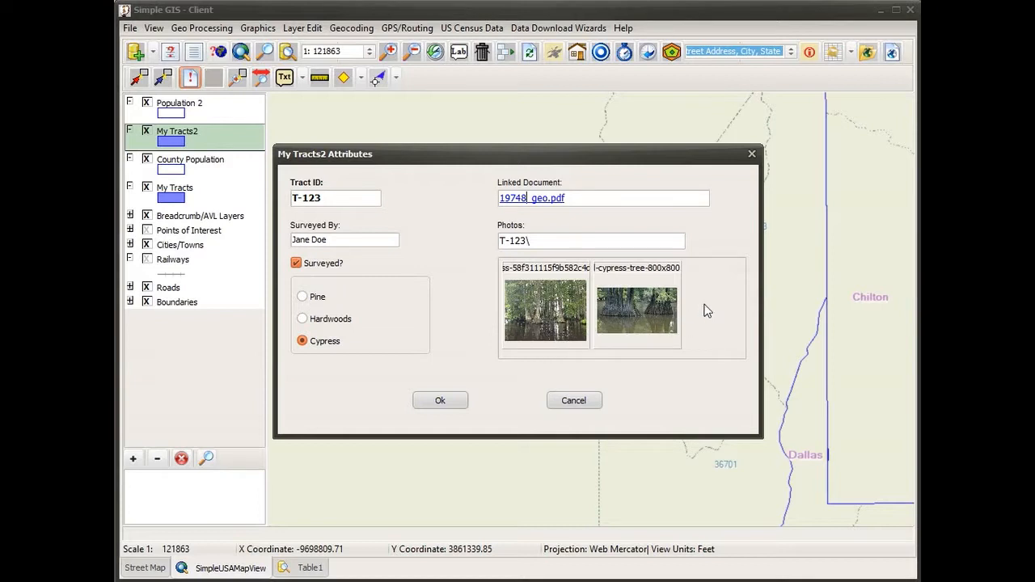
double_click(542, 325)
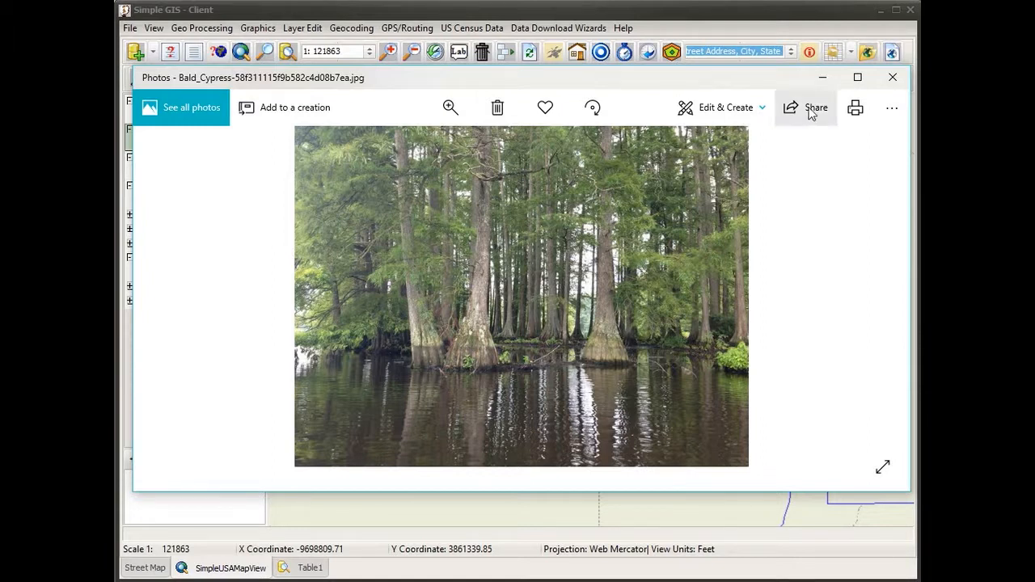
click(894, 78)
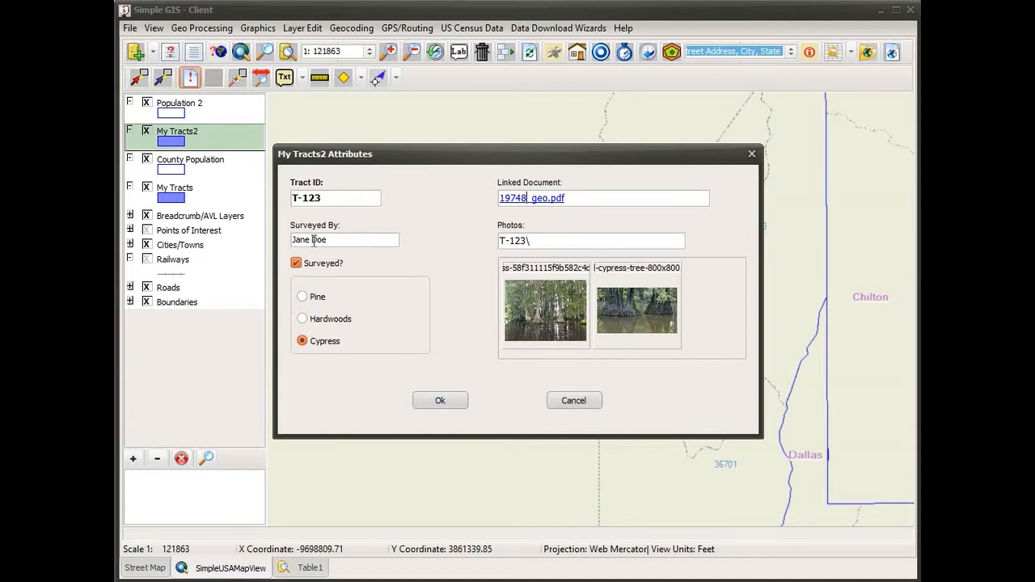
Try to edit the surveyor, species, Tract ID and Photos fields with the layer outside edit mode, and cancel the form
click(385, 240)
click(331, 324)
click(305, 300)
click(300, 316)
double_click(327, 197)
drag(510, 243, 516, 243)
click(575, 401)
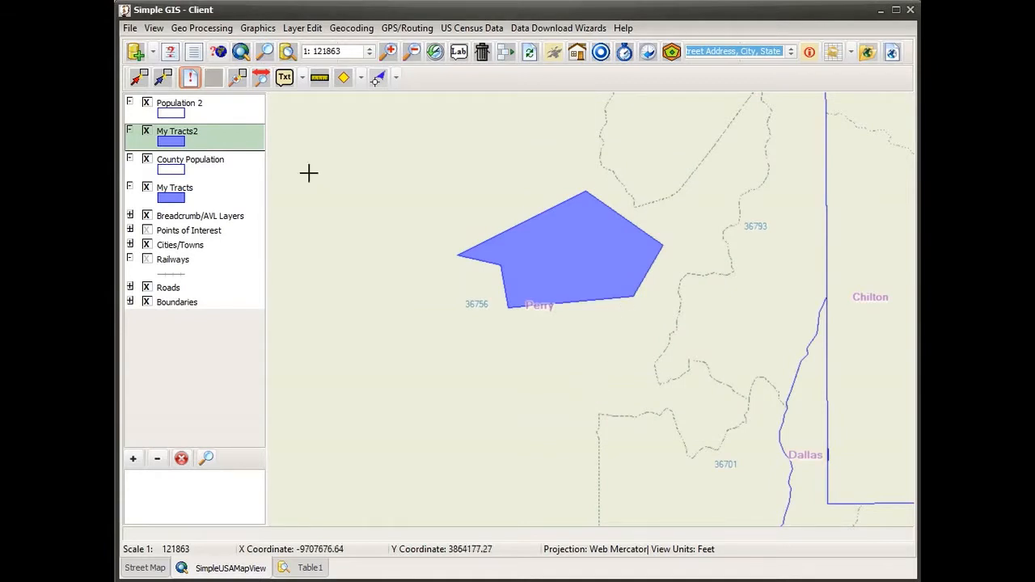
Put the My Tracts2 layer into edit mode and open the tract polygon's attribute form
right_click(215, 141)
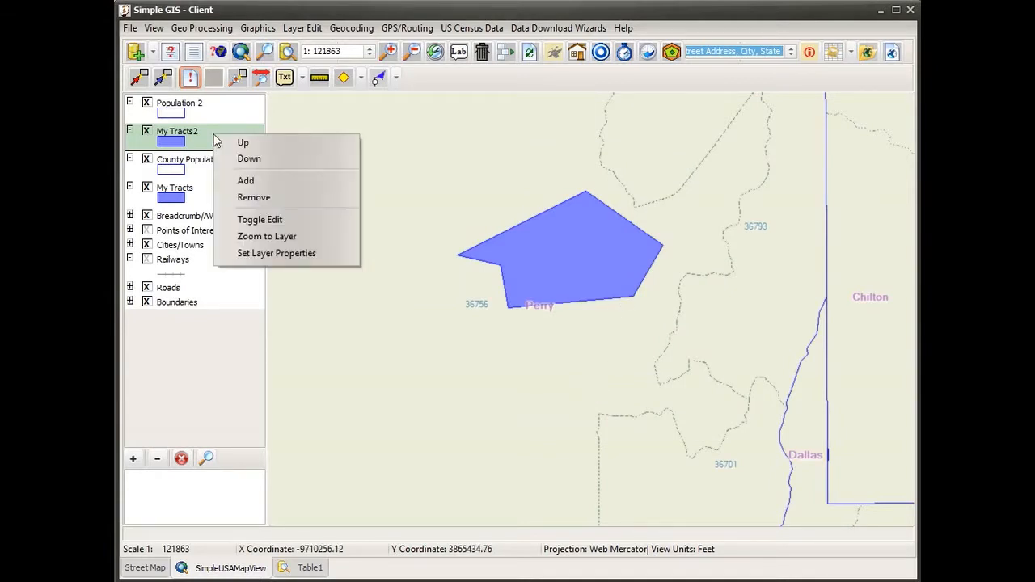
click(258, 220)
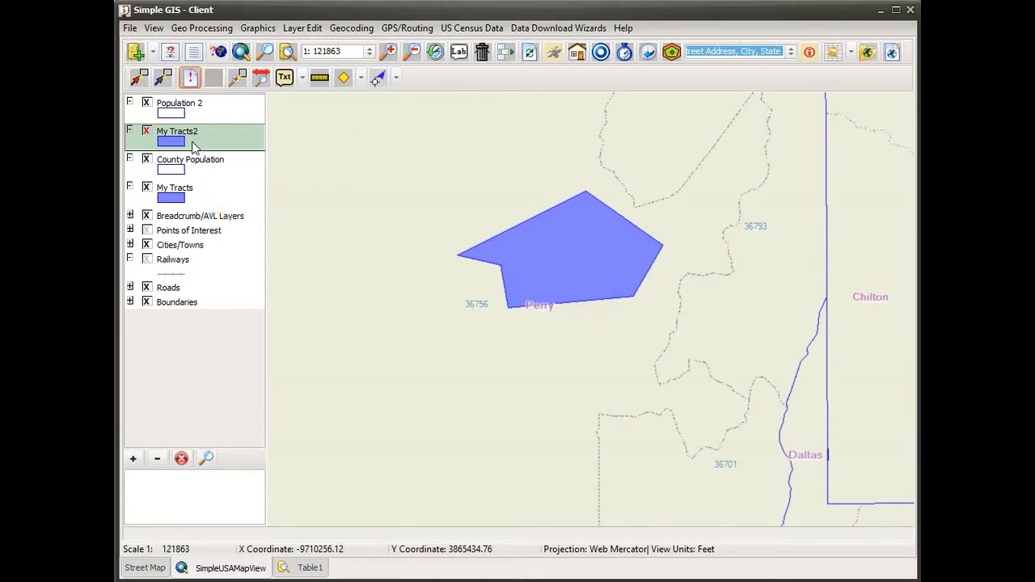
click(562, 251)
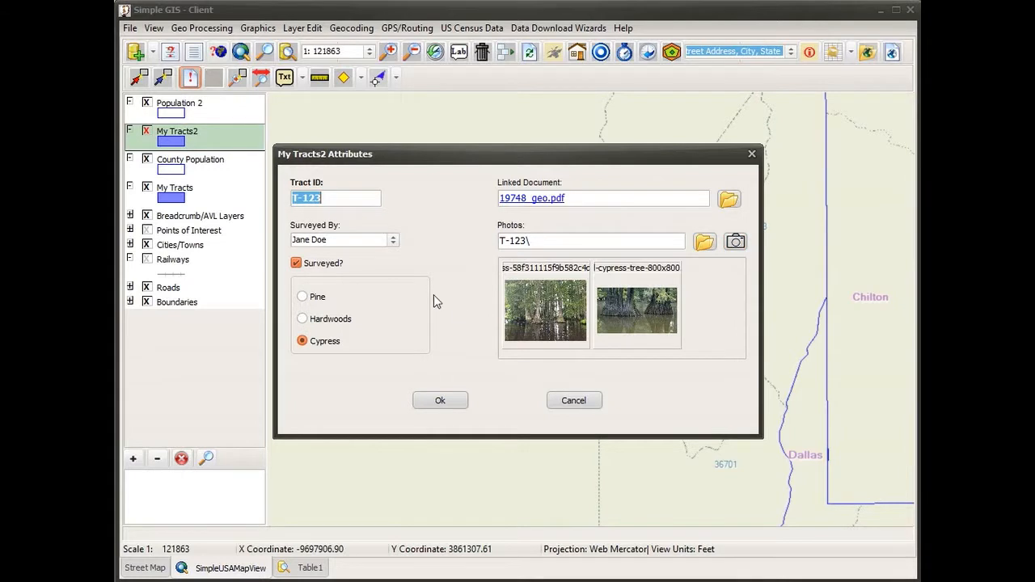
Set Surveyed By to the first surveyor listed and try Hardwoods as the species before returning it to Cypress
click(392, 241)
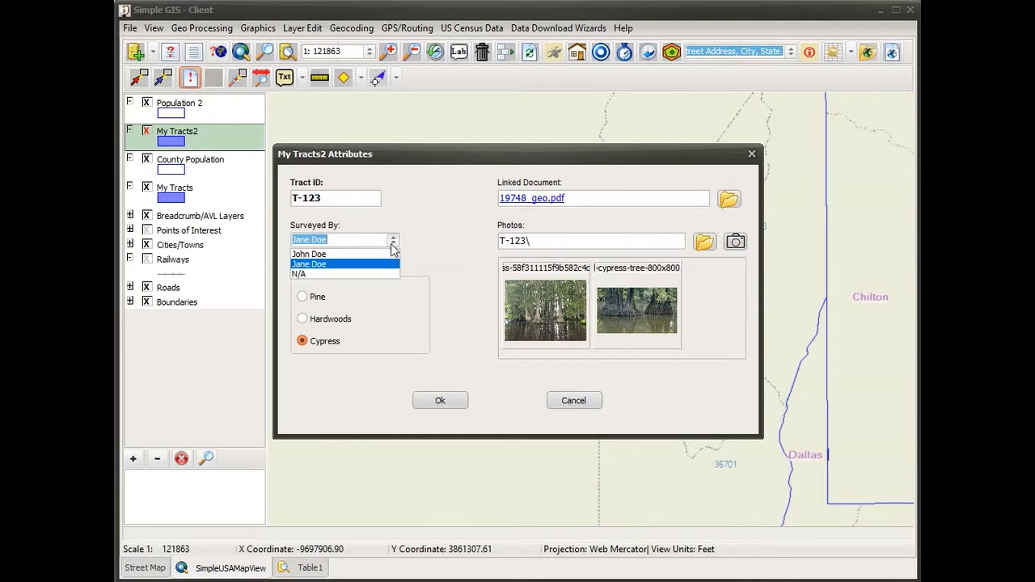
click(372, 256)
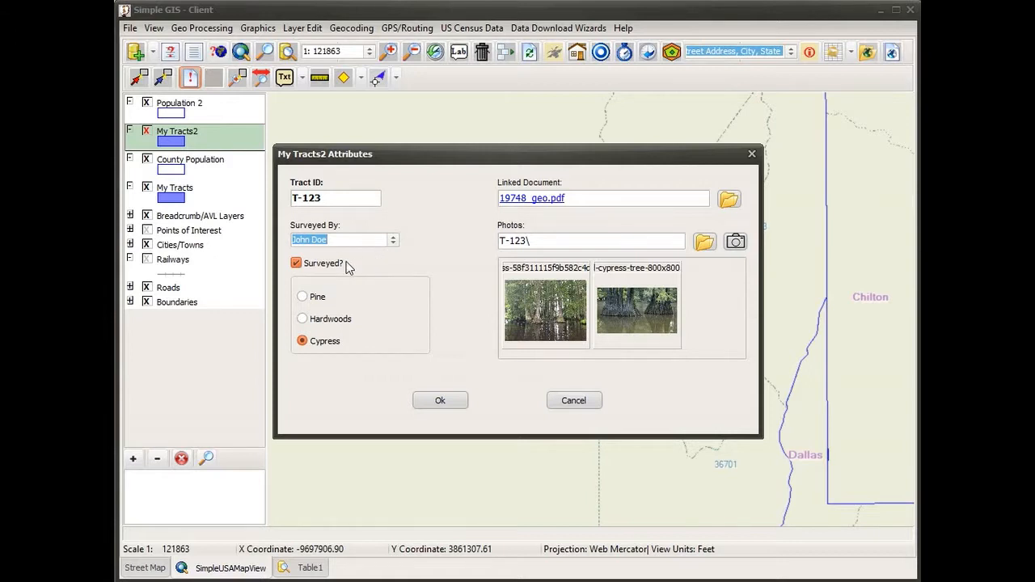
click(340, 320)
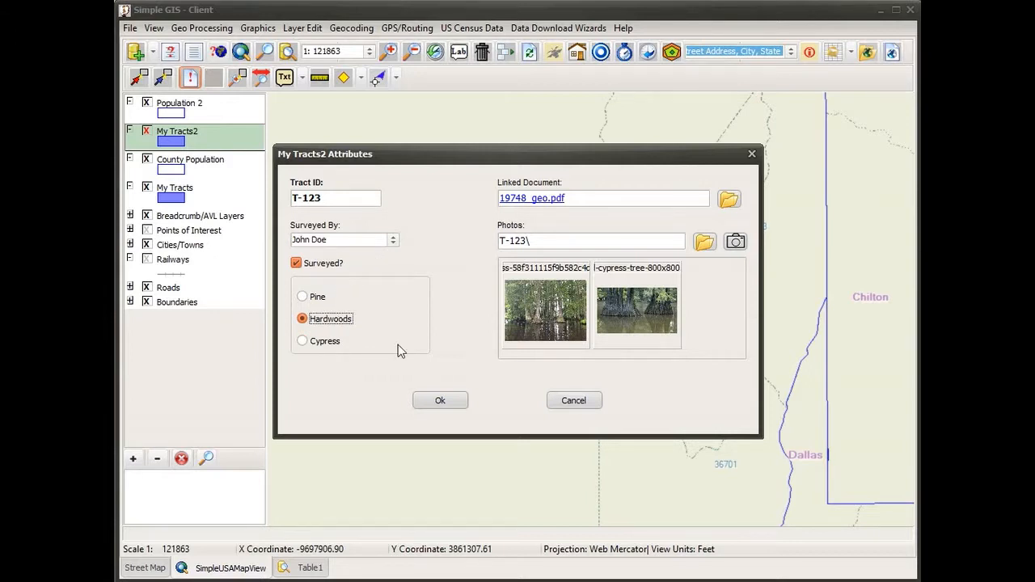
click(338, 347)
Replace the tract's linked document with testmap.pdf from the Test folder
click(566, 198)
double_click(533, 198)
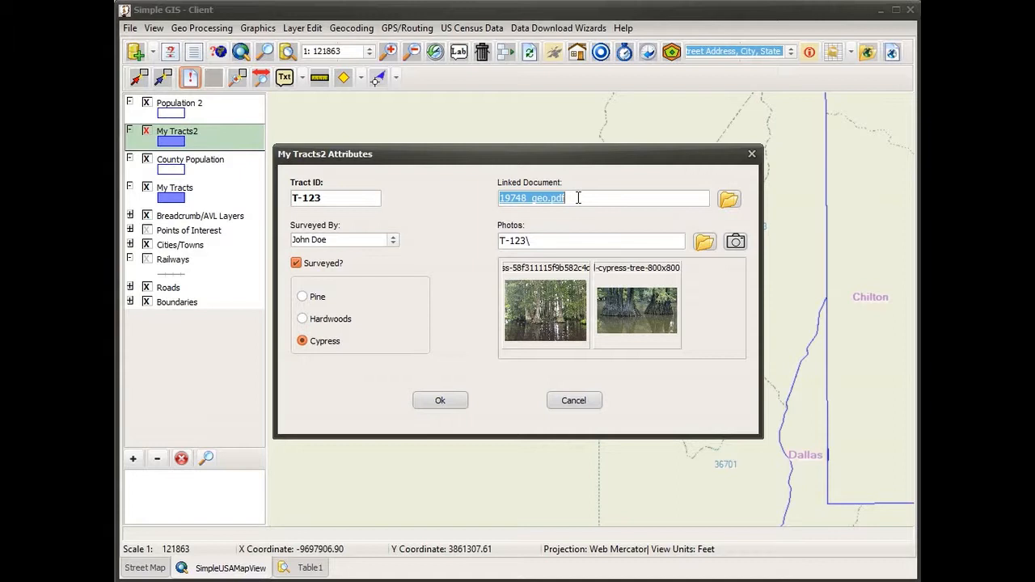
click(729, 202)
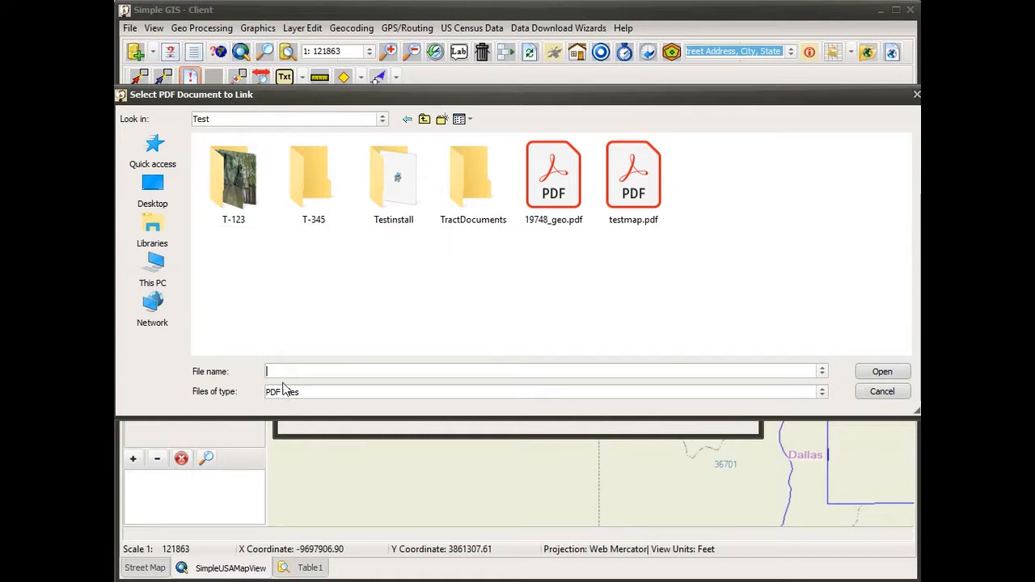
double_click(625, 183)
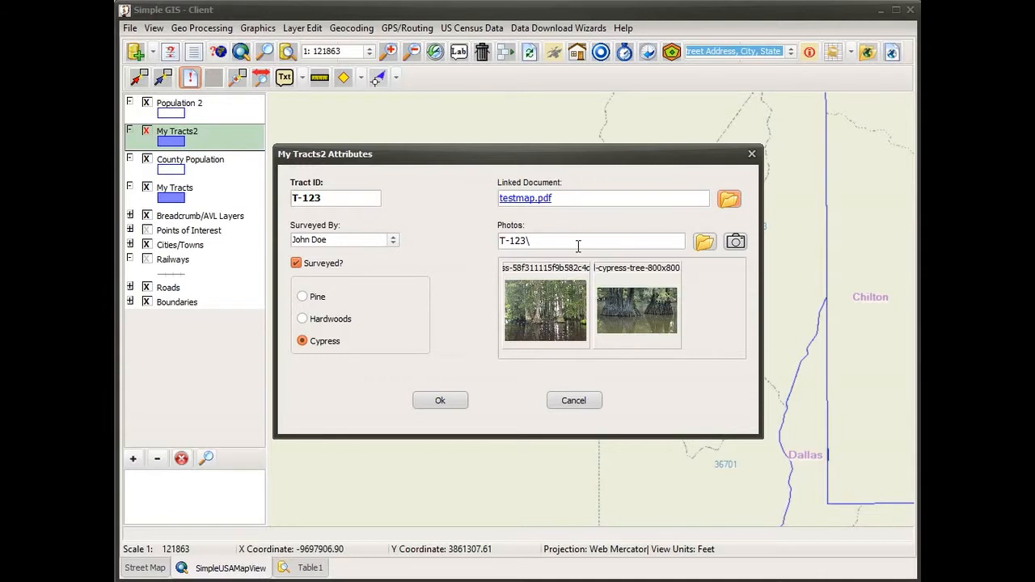
Browse to the Test folder and reselect its T-123 subfolder as the tract's photo location
click(705, 244)
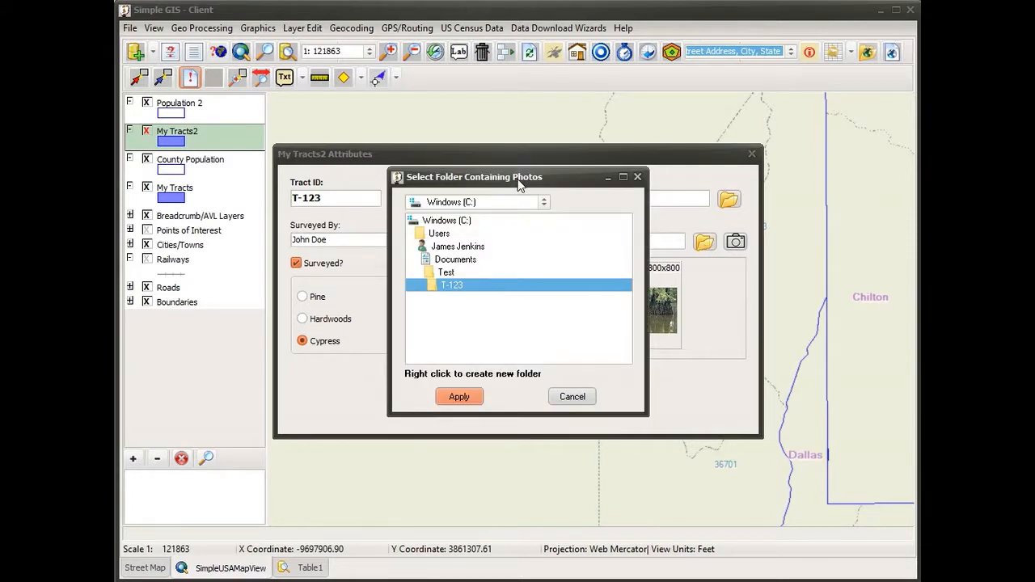
click(446, 273)
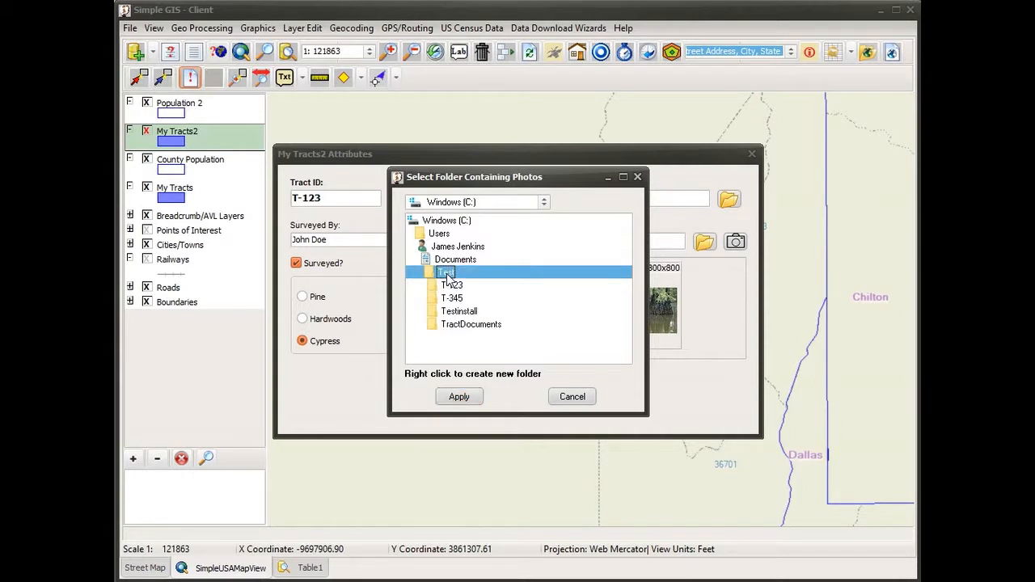
click(455, 299)
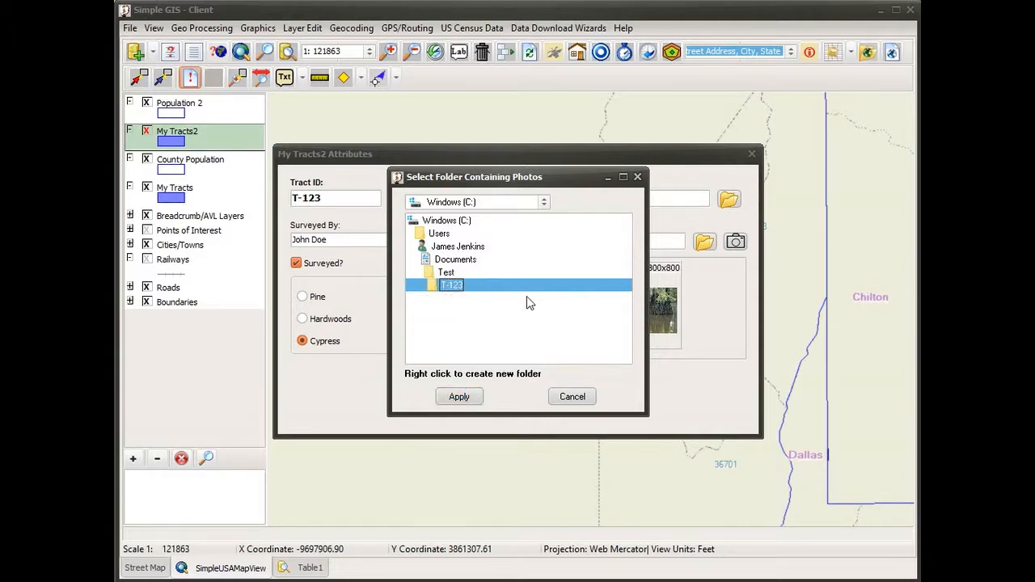
click(459, 397)
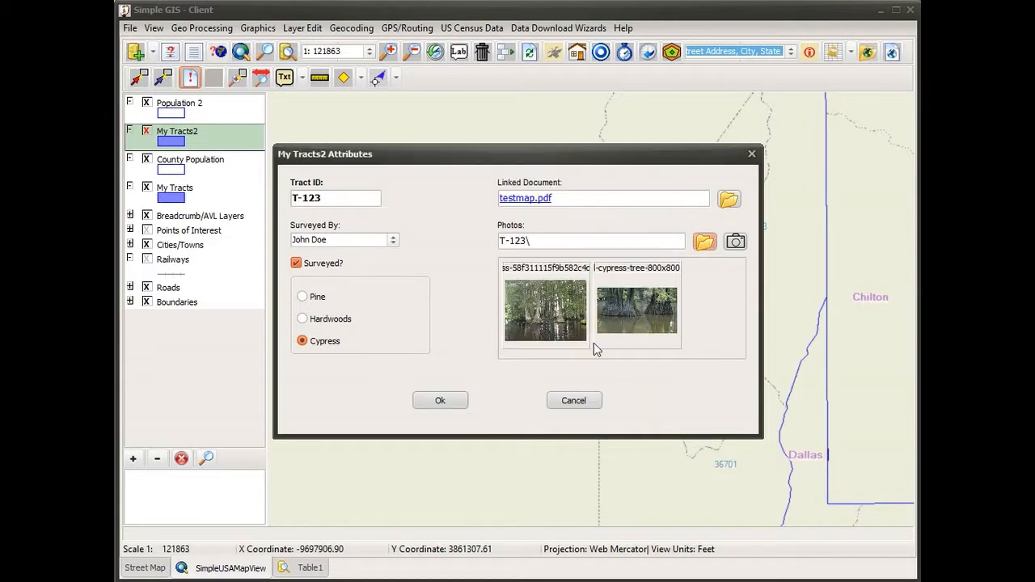
Try the Front camera and Photo resolution settings in photo capture, exit after viewing the camera view, and accept the tract's attributes
click(735, 242)
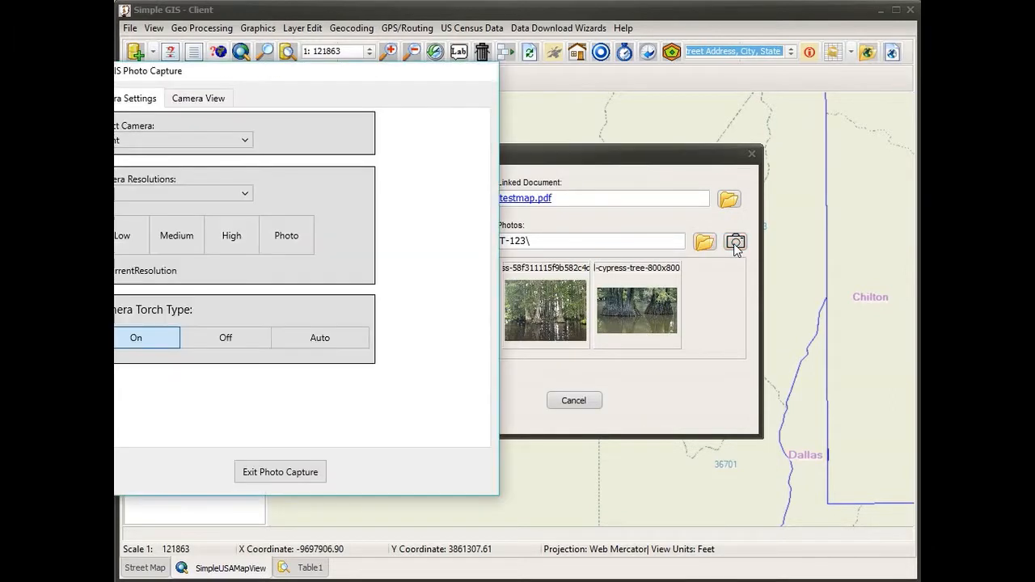
drag(232, 76, 474, 83)
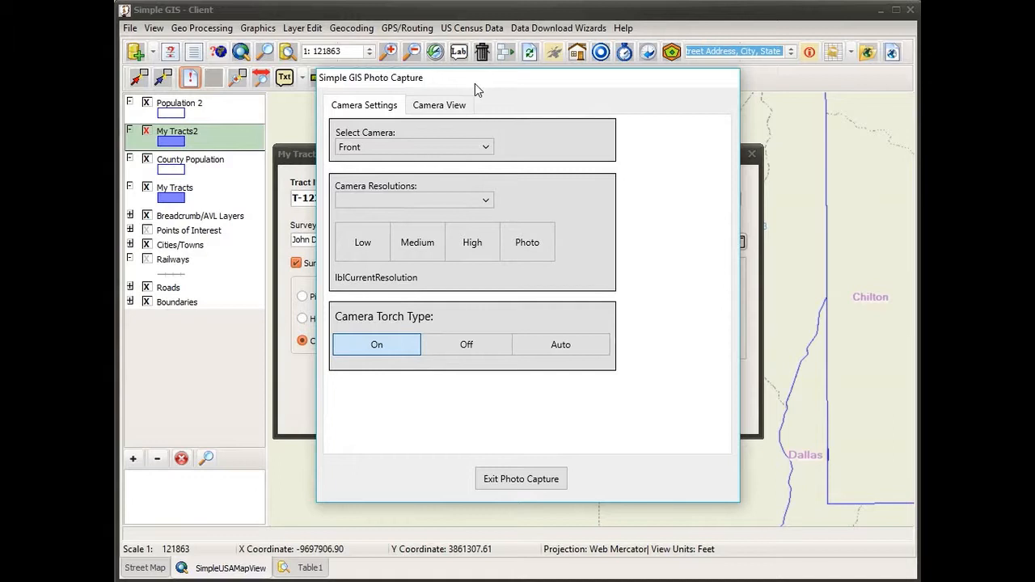
click(391, 147)
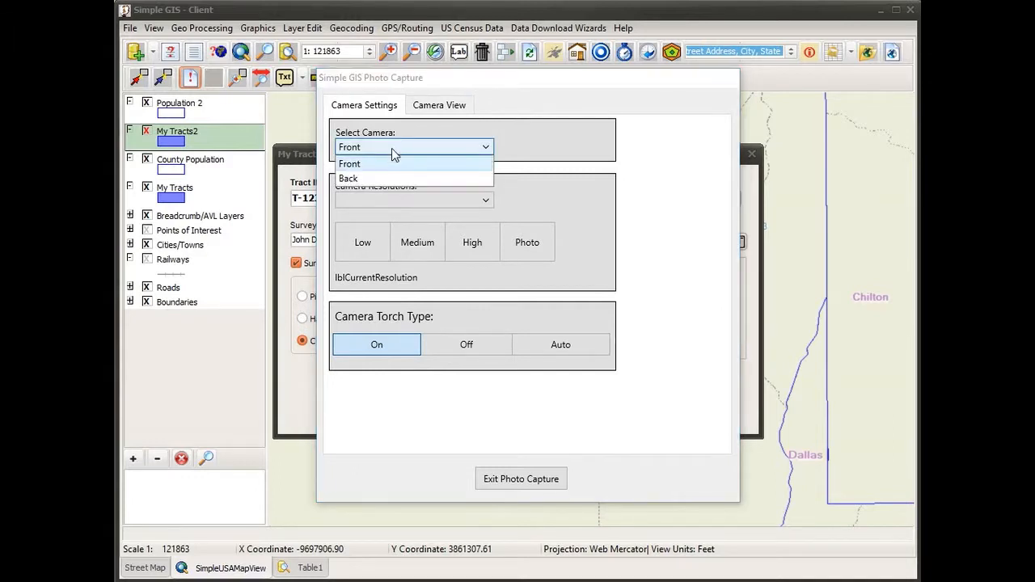
click(393, 165)
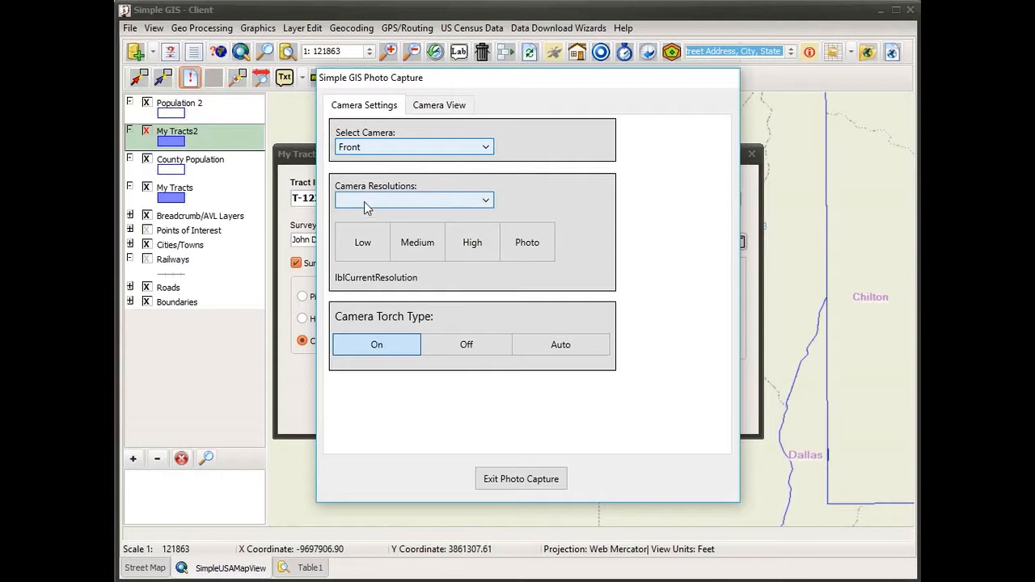
click(527, 249)
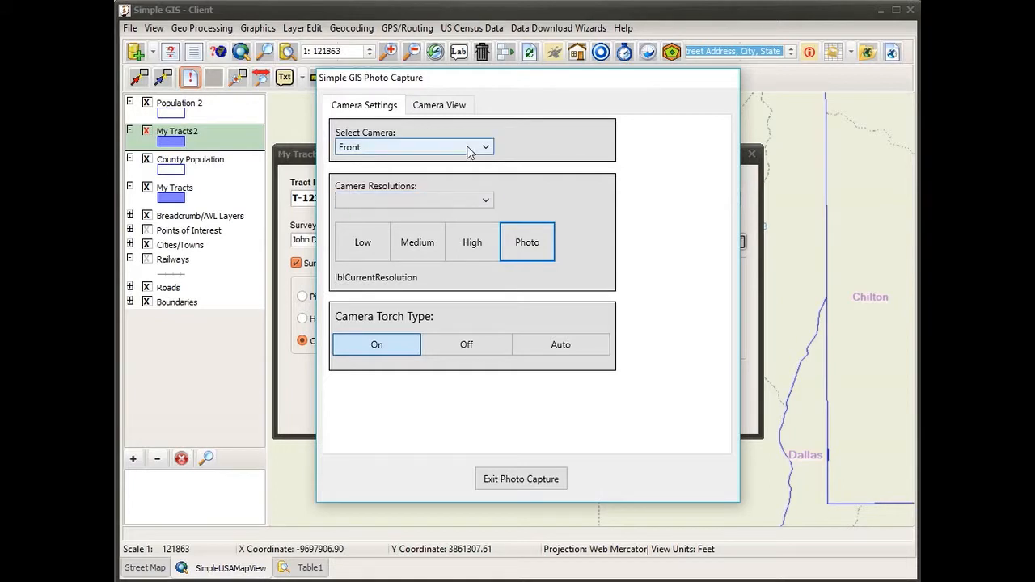
click(526, 251)
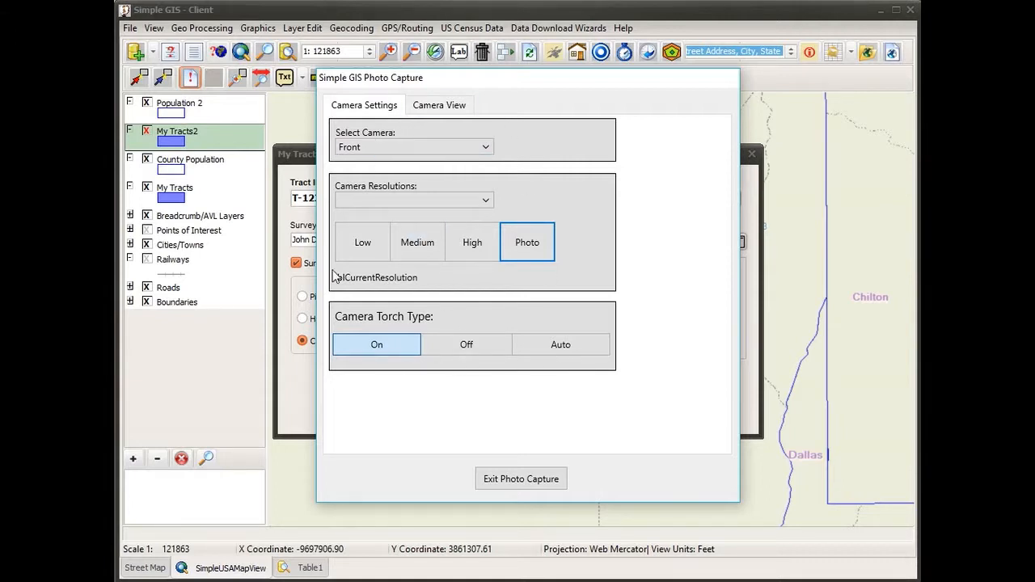
click(441, 106)
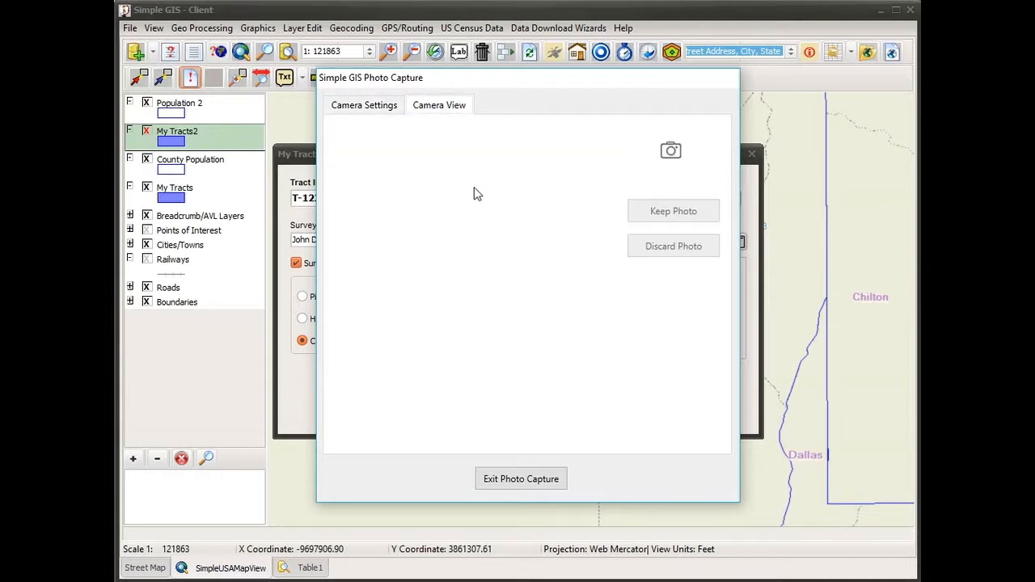
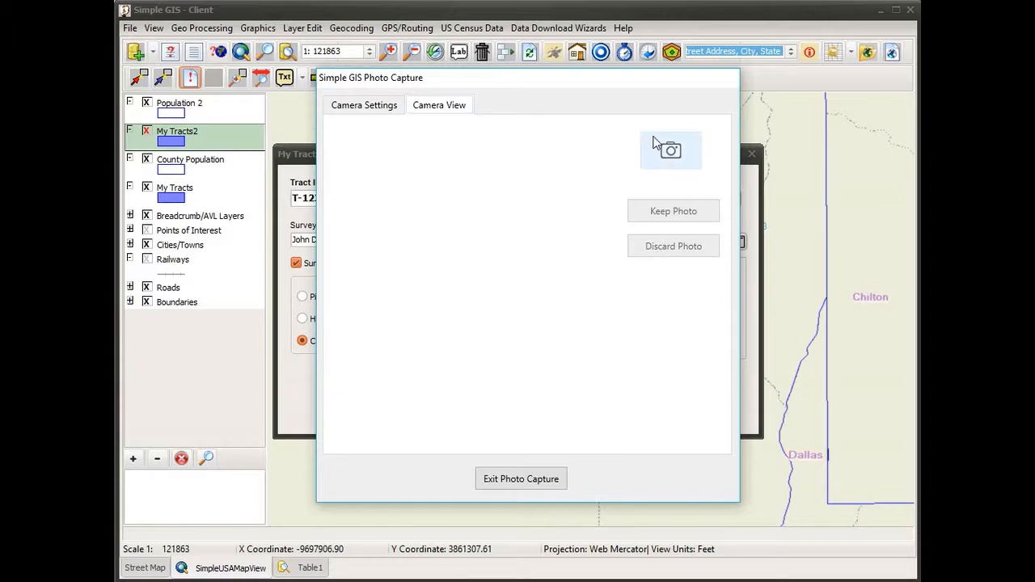
click(537, 481)
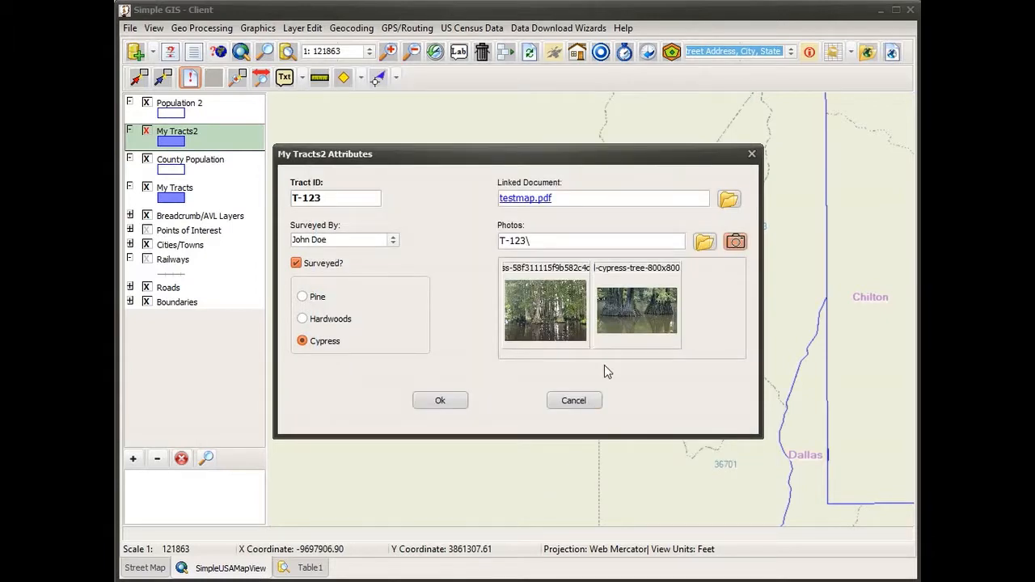
click(441, 401)
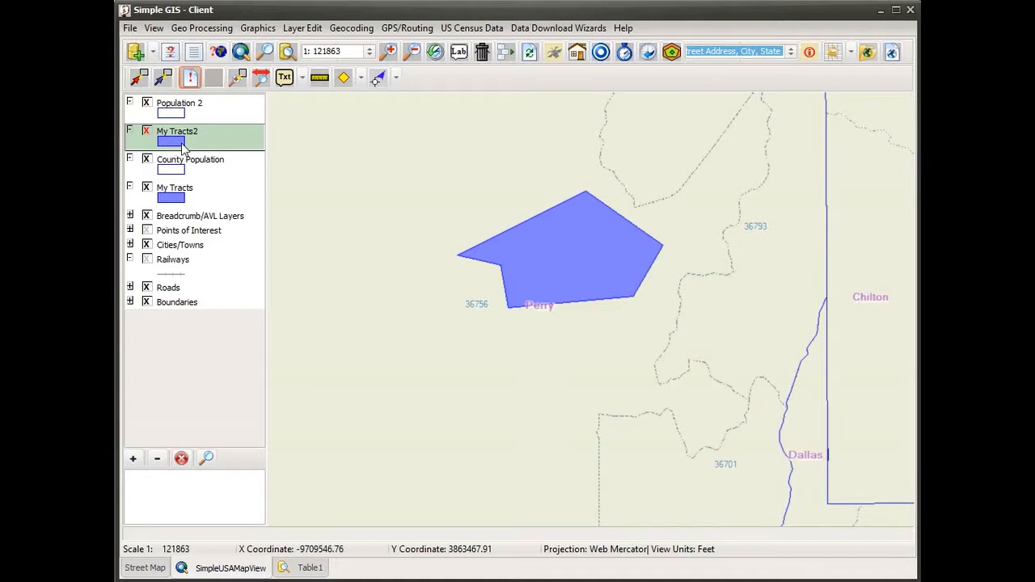
Delete the tract polygon from My Tracts2 together with its linked testmap.pdf and T-123 photo folder
click(395, 77)
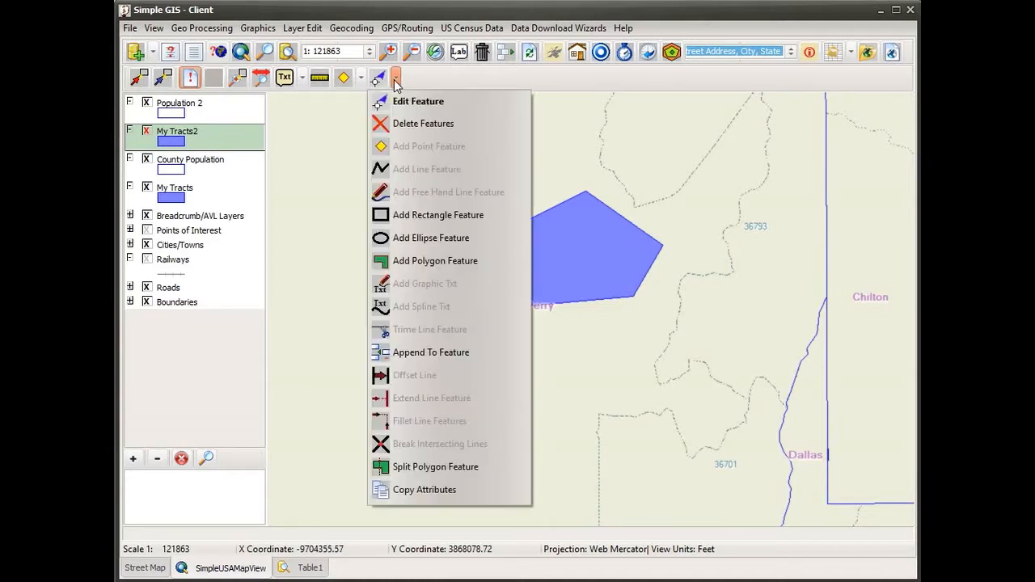
click(417, 126)
drag(513, 203, 586, 247)
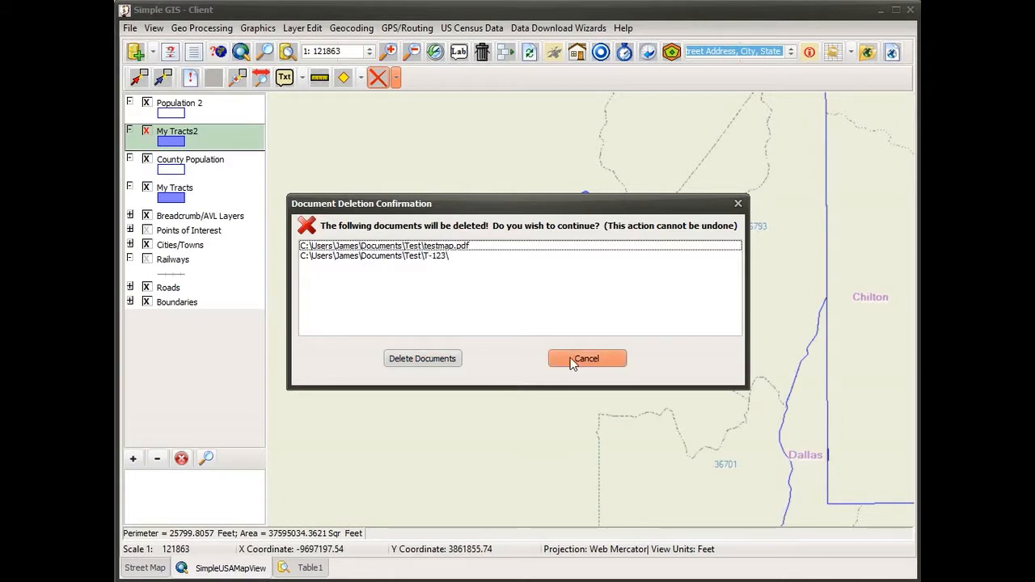
click(434, 357)
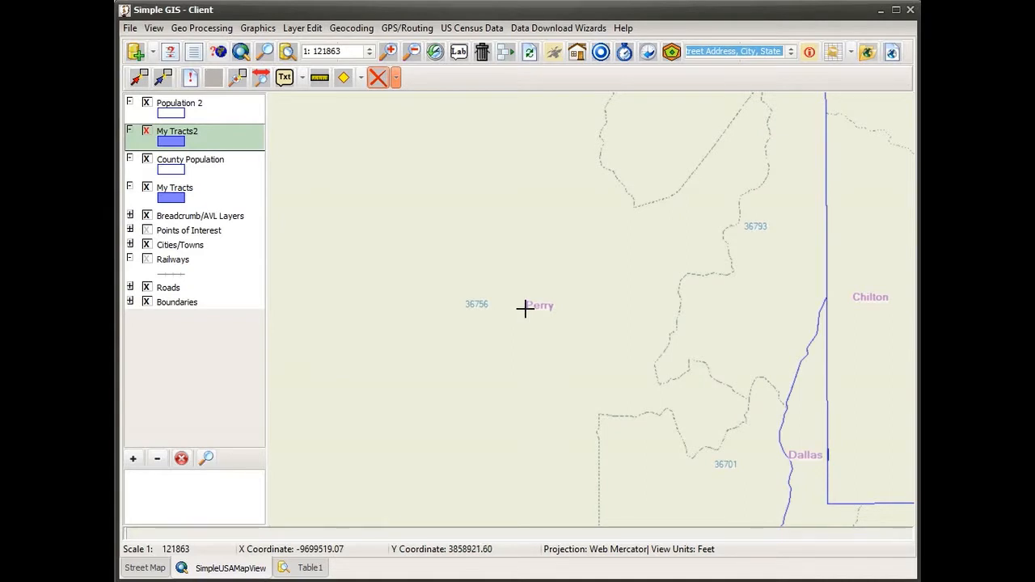
right_click(231, 148)
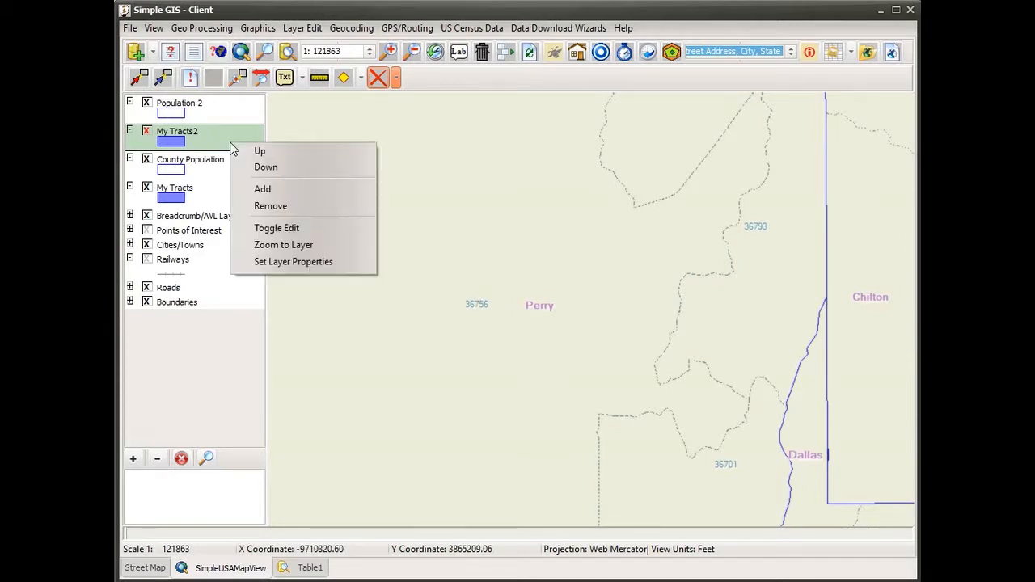
Draw a four-sided My Tracts2 polygon northwest of the Perry label, about 49,960 feet in perimeter
click(398, 79)
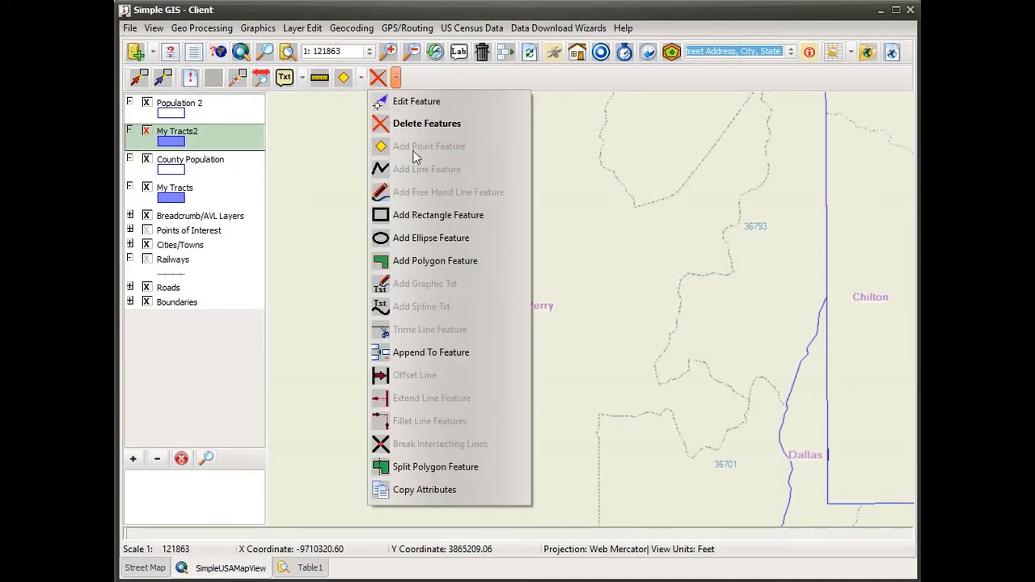
click(406, 263)
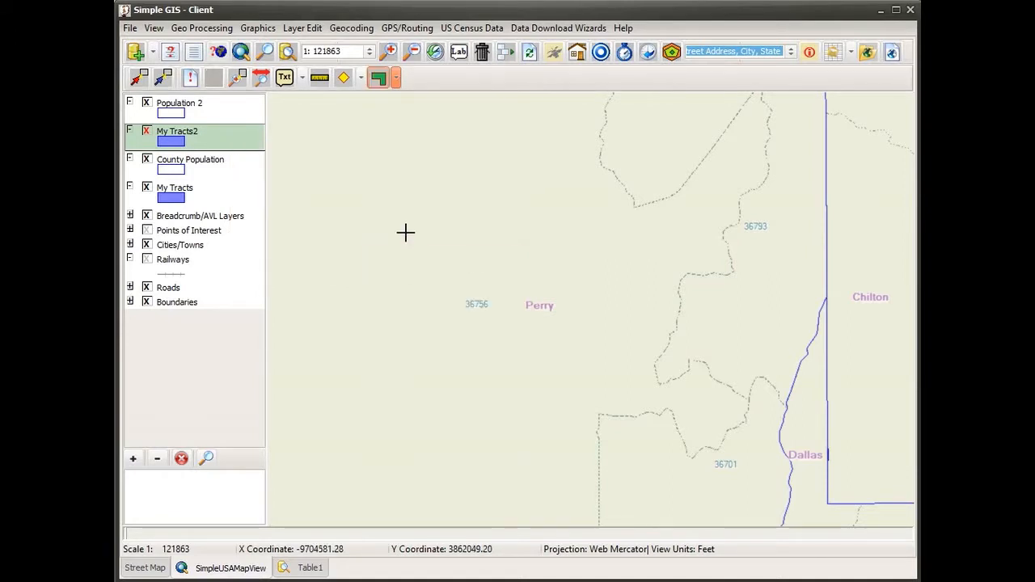
click(537, 180)
click(568, 237)
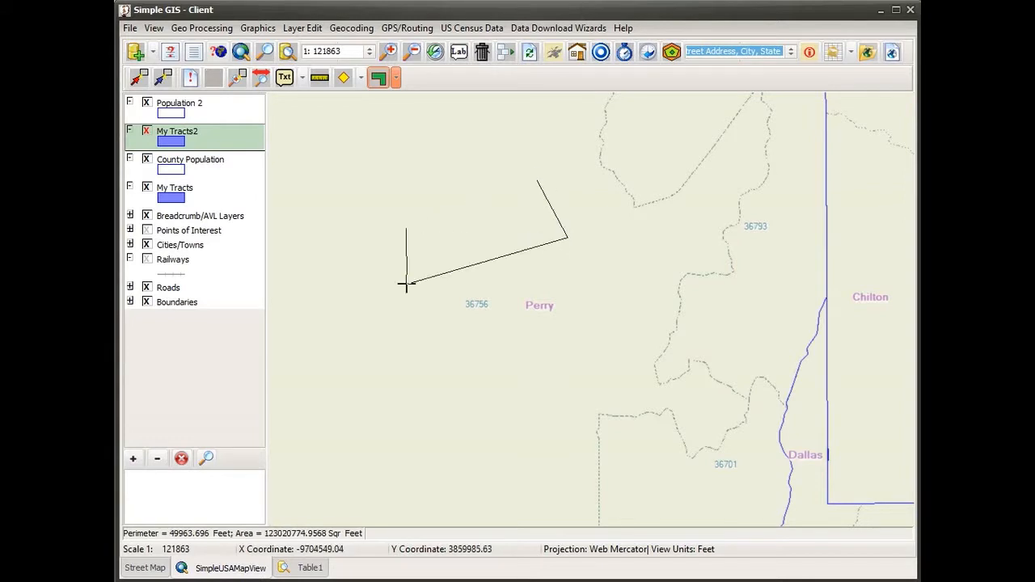
double_click(407, 284)
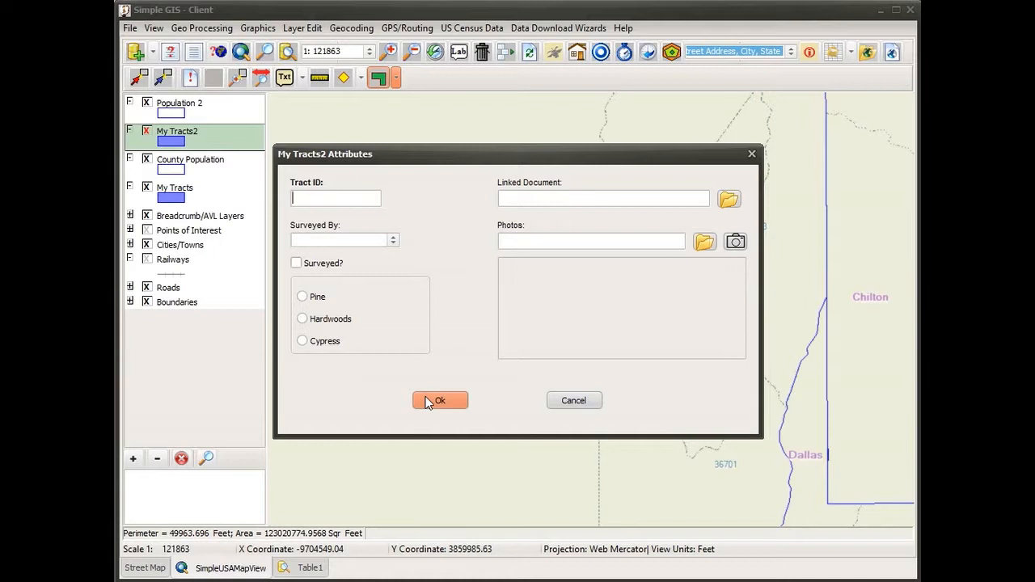
Enter T-345 as the new tract's ID, set Surveyed By to N/A and choose Hardwoods as the species
text(T-345)
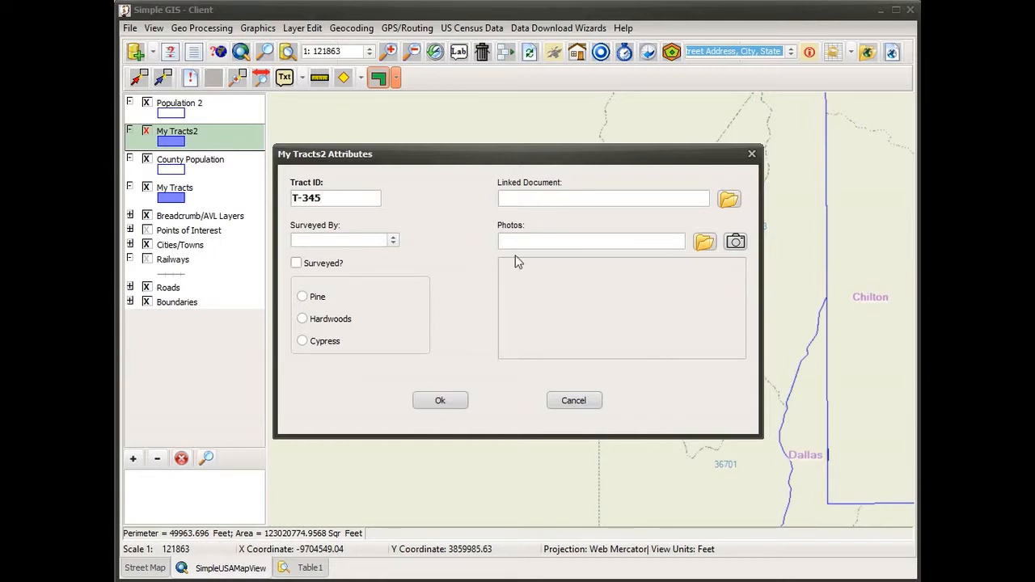
click(394, 241)
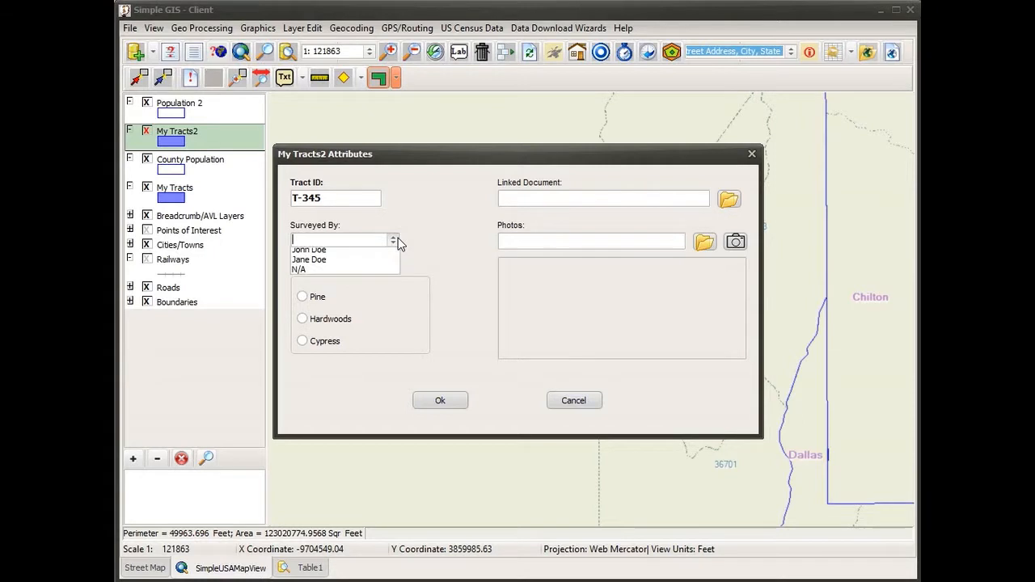
click(348, 274)
click(327, 320)
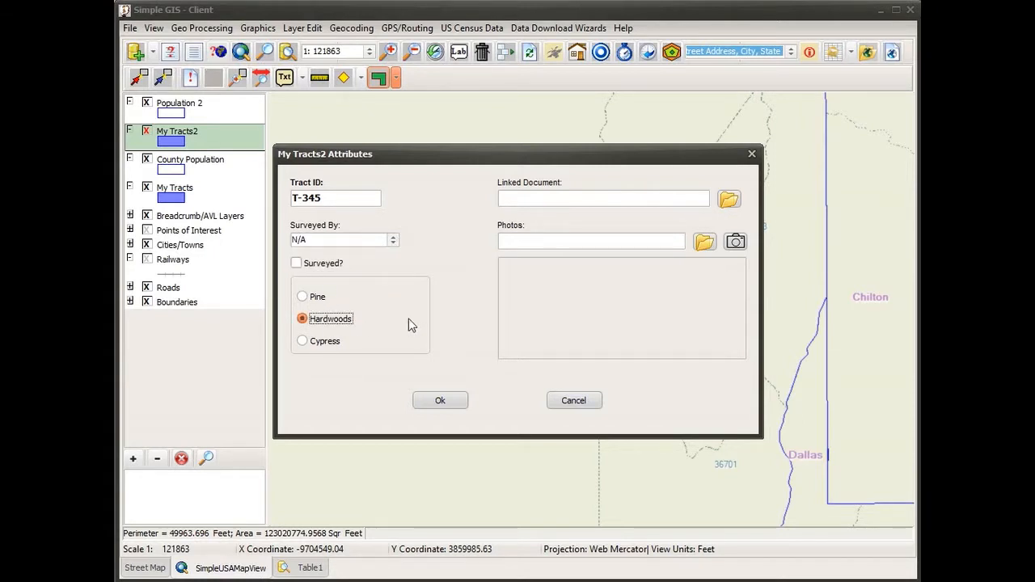
Link 19748_geo.pdf and the T-345 photo folder to the new tract and accept its attributes
click(728, 200)
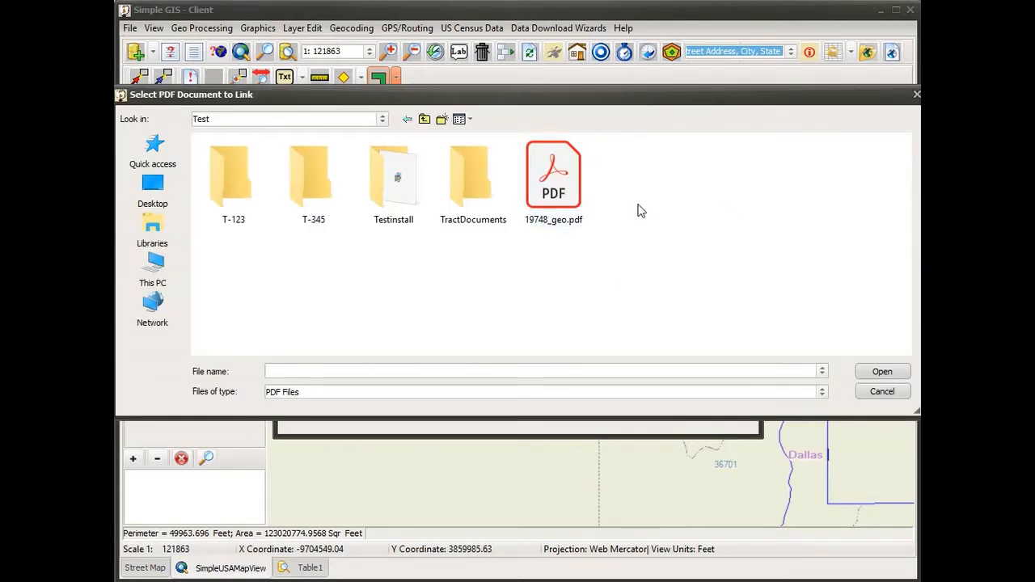
double_click(555, 191)
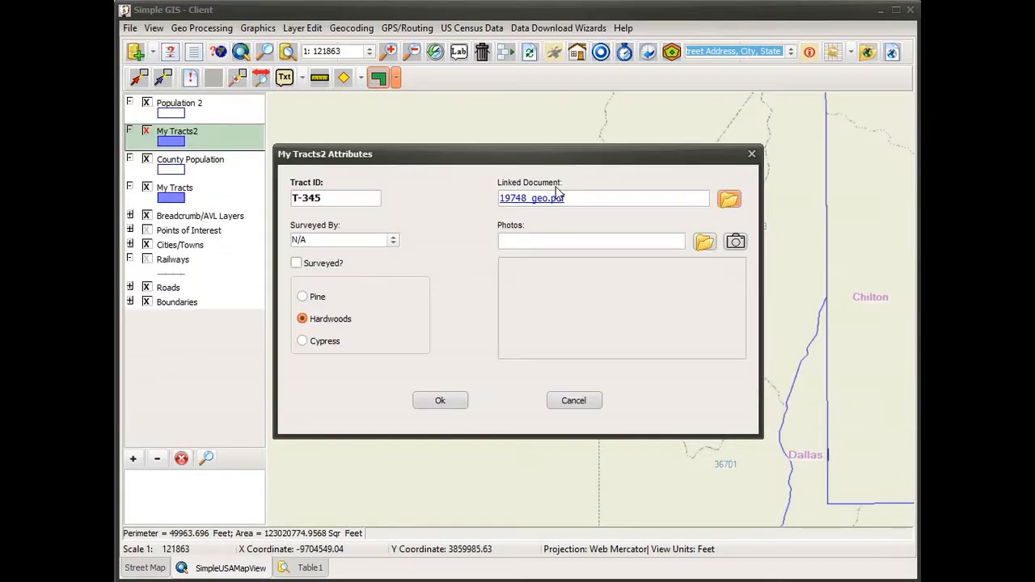
click(703, 243)
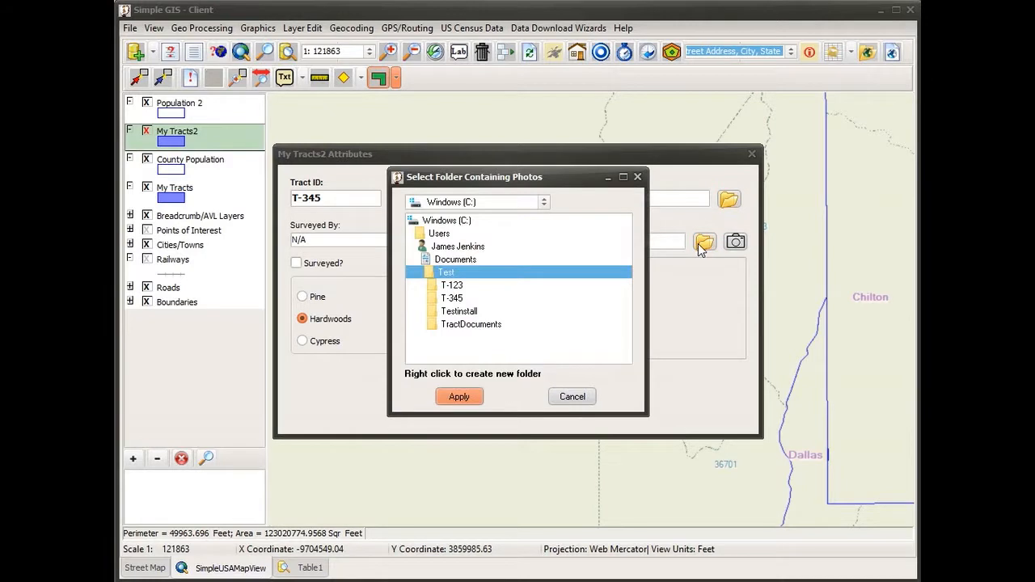
click(448, 299)
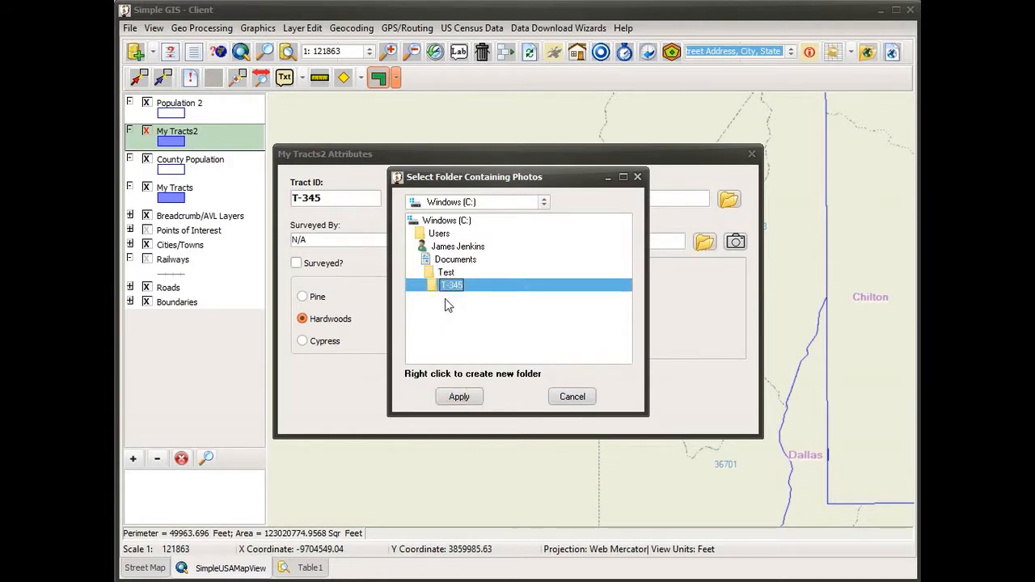
click(459, 397)
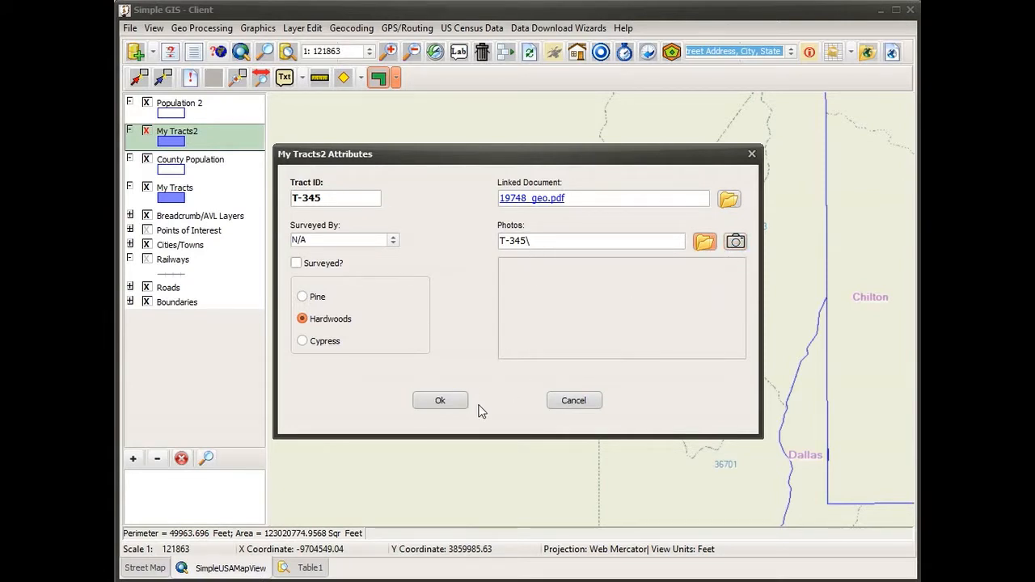
click(441, 400)
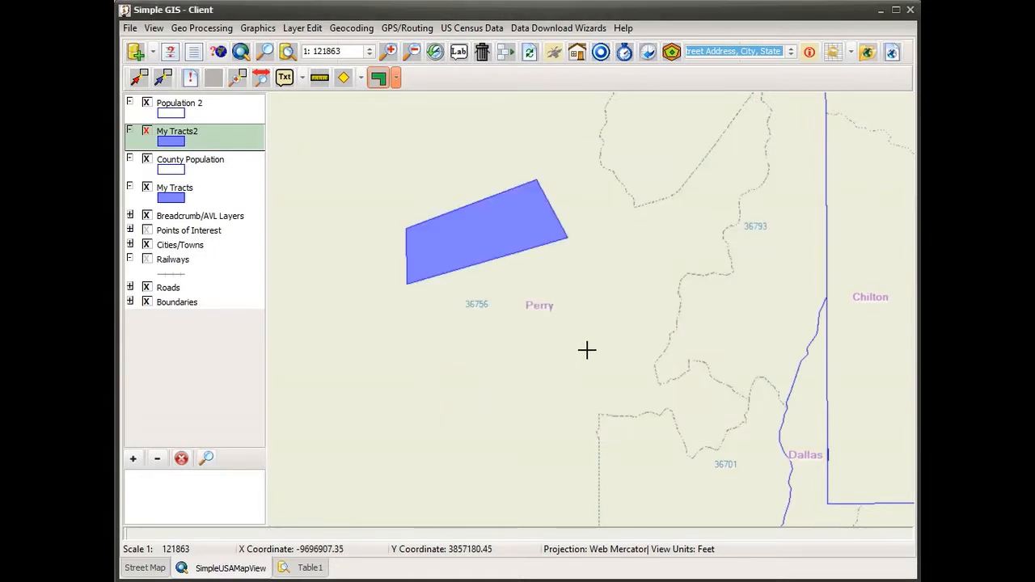
Stop editing My Tracts2 and open the custom form editor for the Population 2 layer
right_click(205, 144)
click(234, 224)
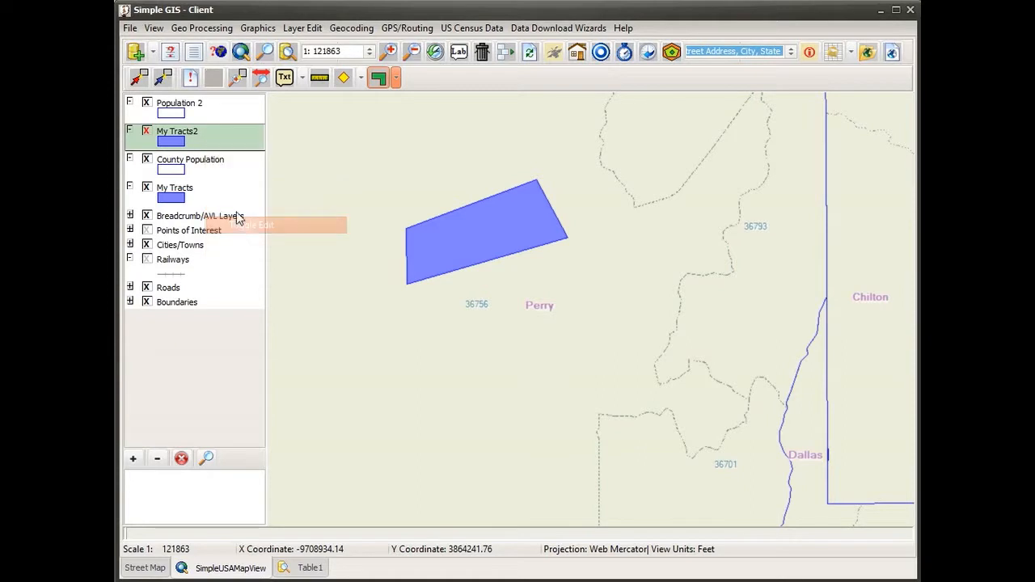
click(206, 116)
double_click(206, 119)
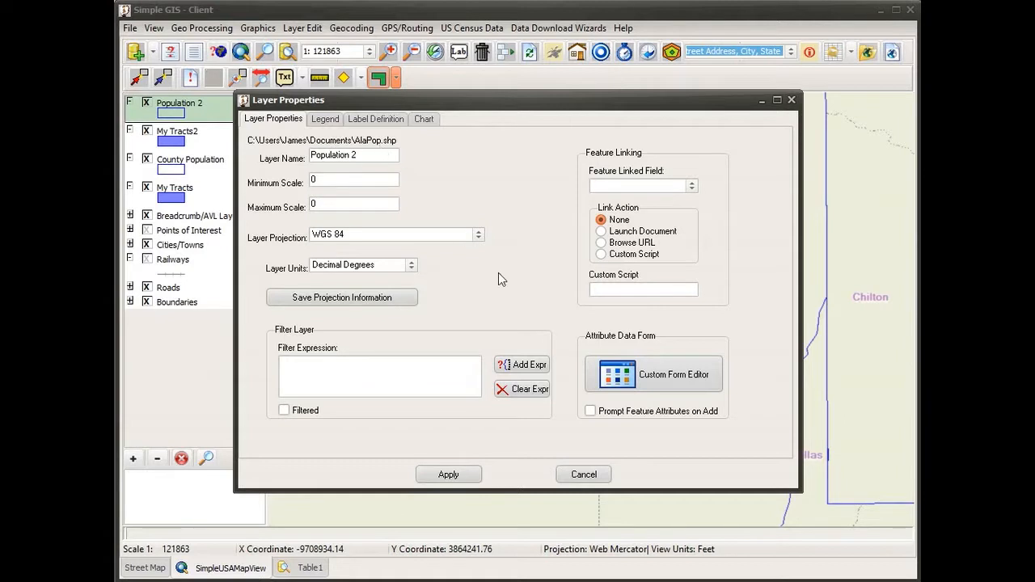
click(661, 384)
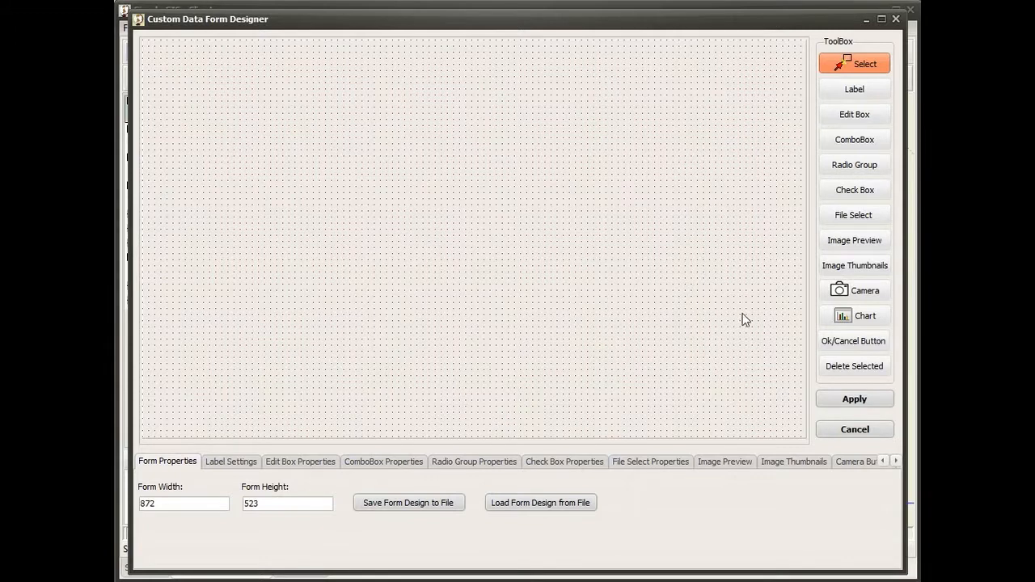
Place a chart near the form's upper-left corner and add the Total_Pop, Total_Male and Total_Fem fields to it
click(851, 321)
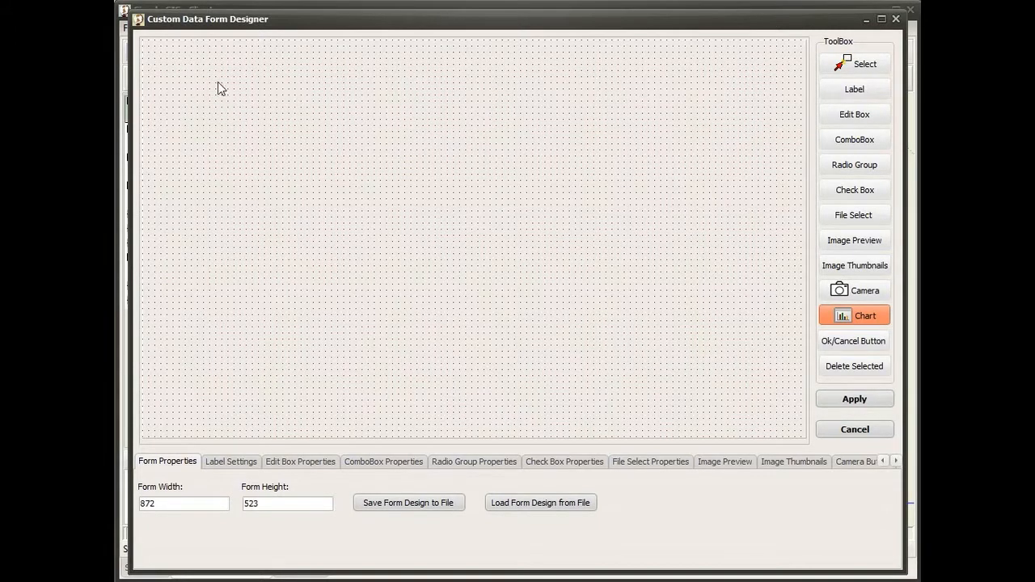
click(160, 61)
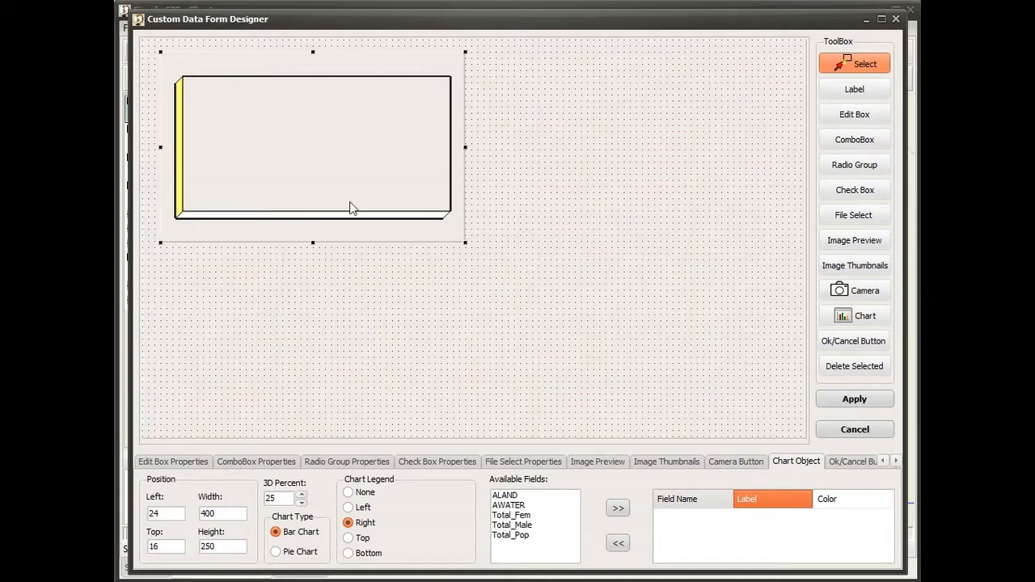
click(527, 536)
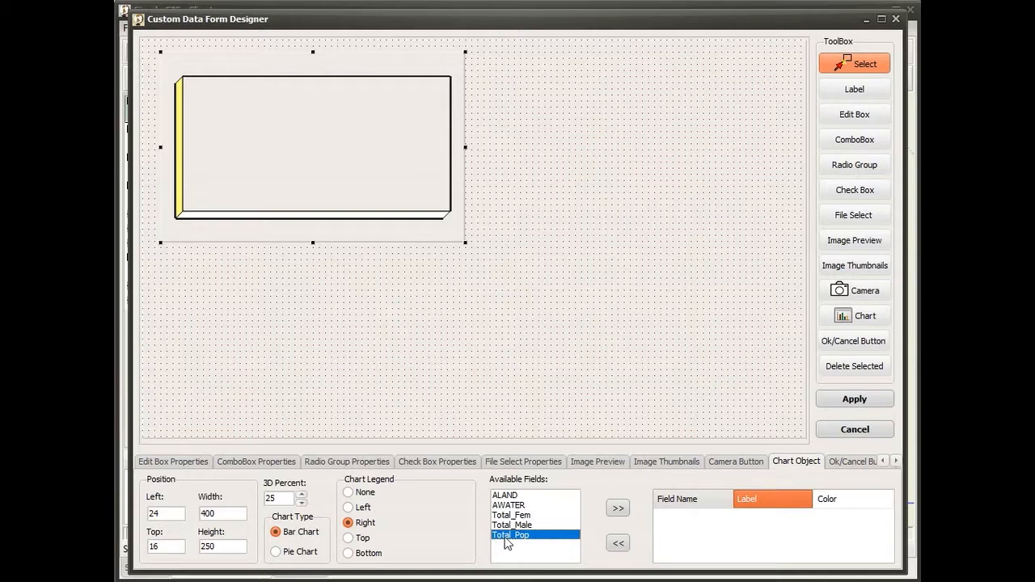
click(616, 509)
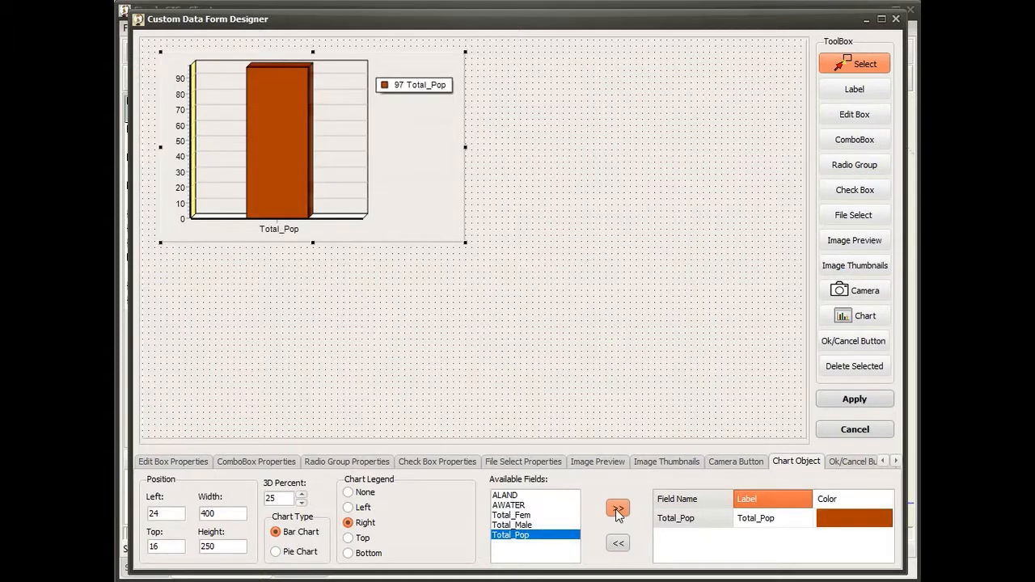
click(524, 526)
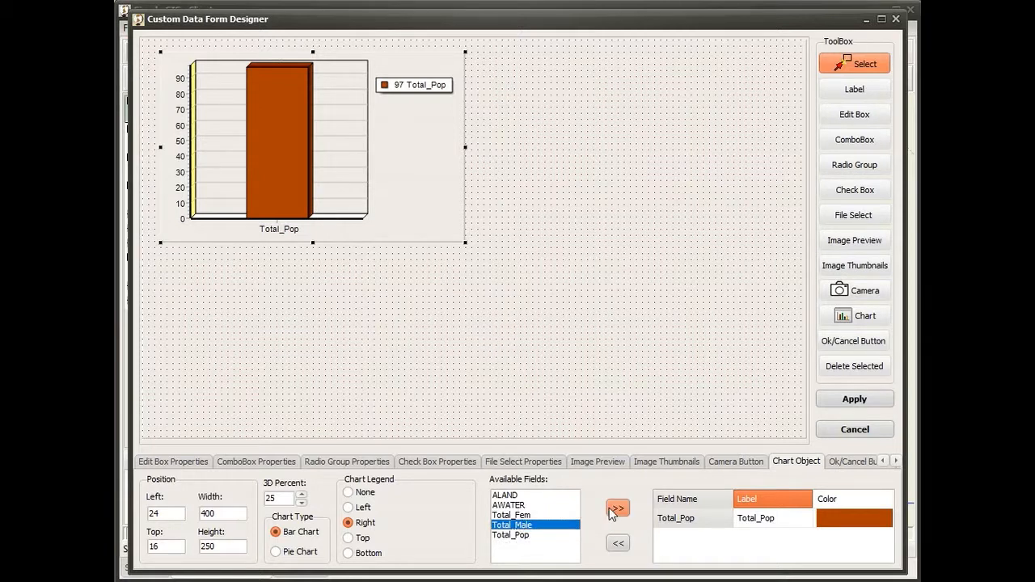
click(613, 510)
click(548, 515)
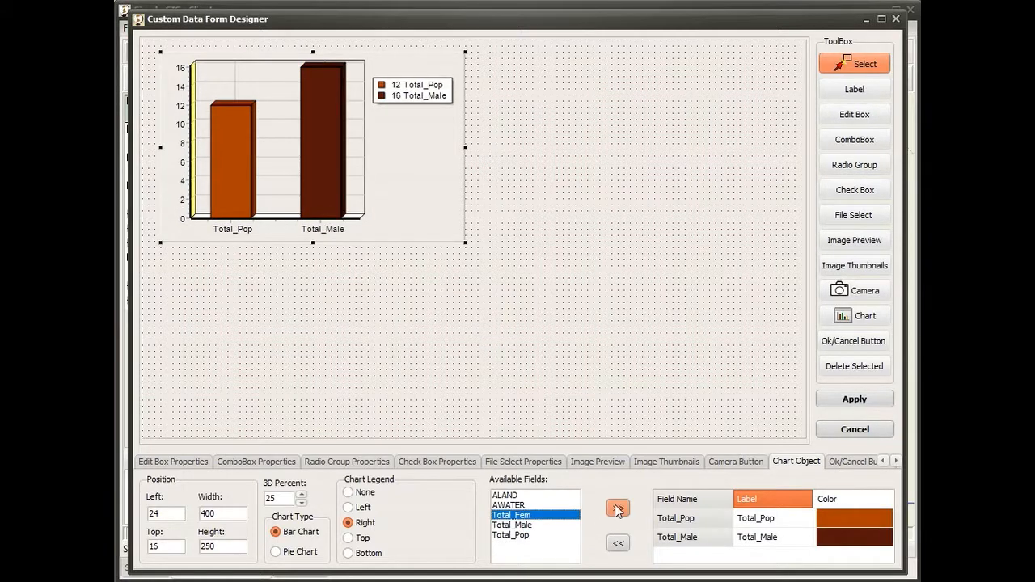
click(617, 509)
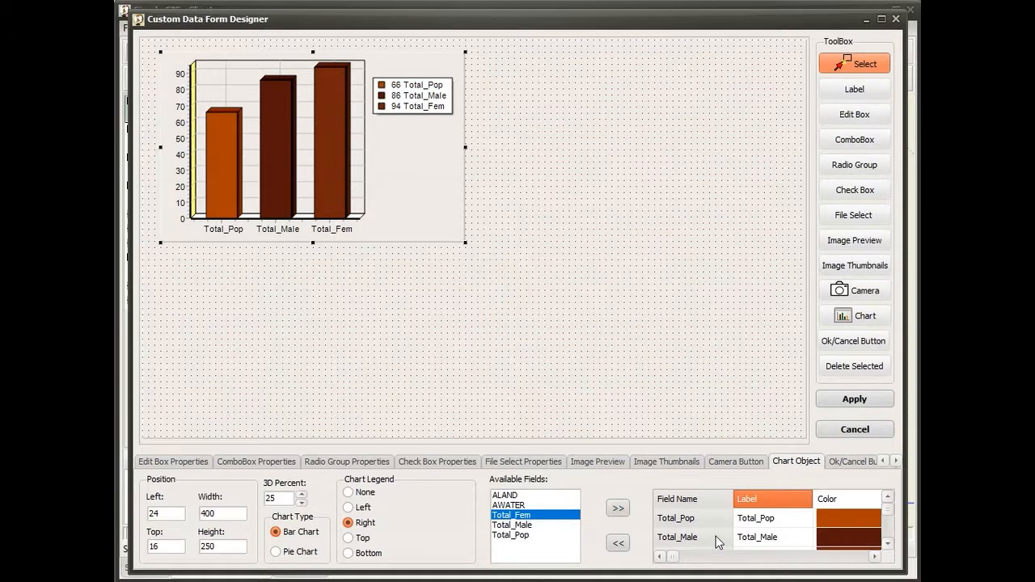
Remove the Total_Fem field from the chart and add it again to get a different bar color
click(888, 543)
click(800, 538)
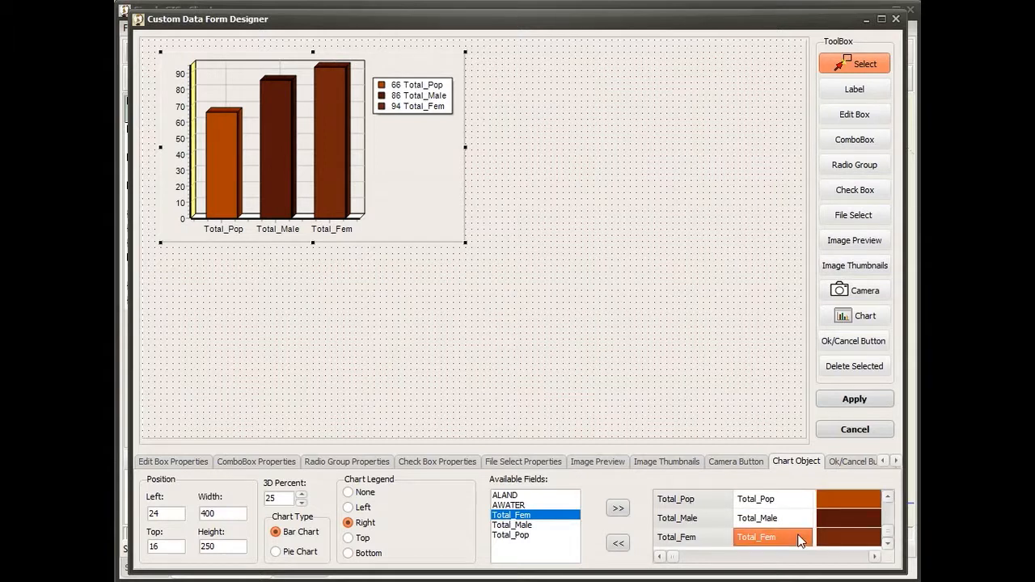
click(619, 545)
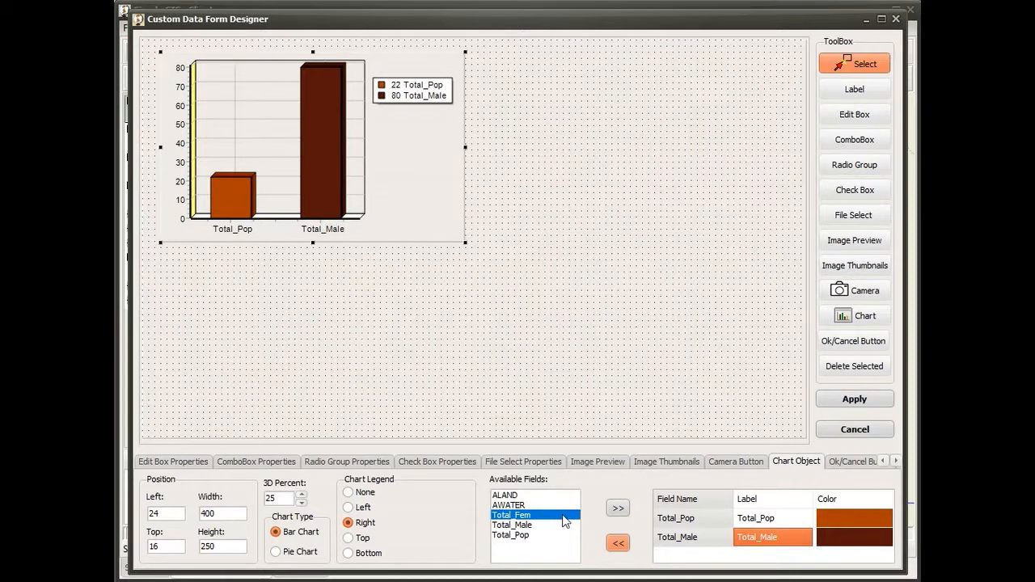
click(616, 509)
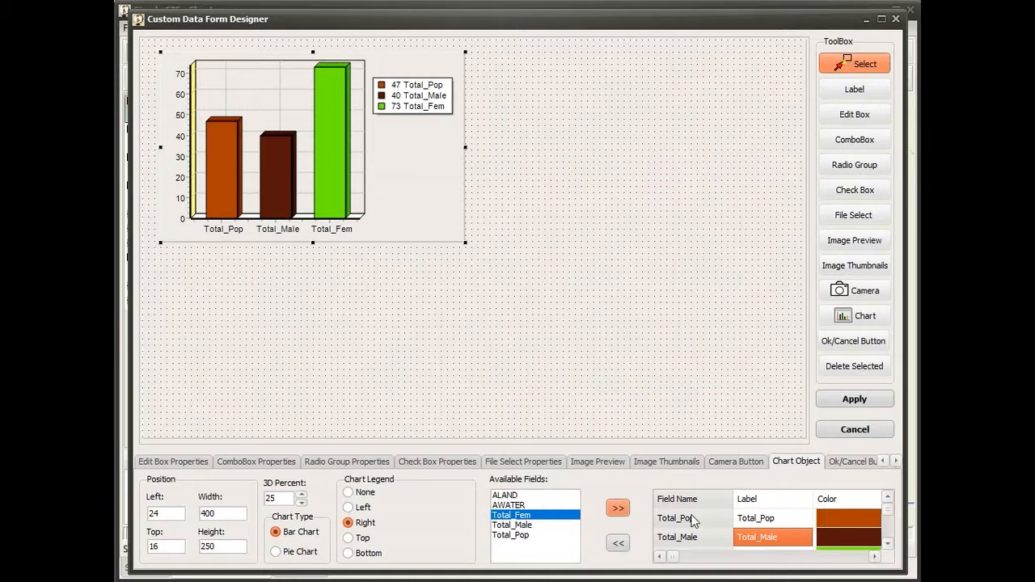
Change the chart label of the Total_Pop field to Total Population
click(765, 521)
click(765, 520)
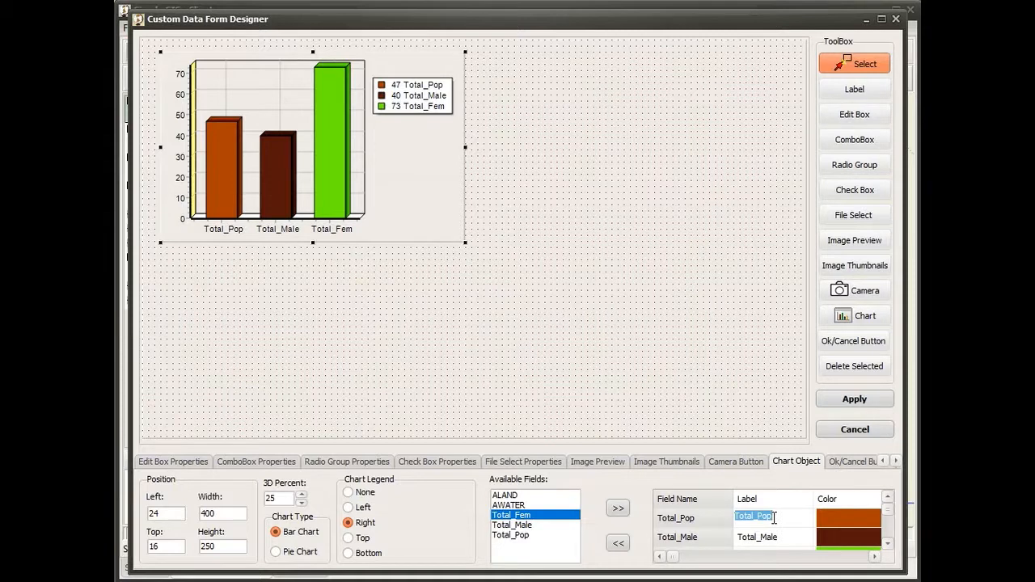
text(Total Population)
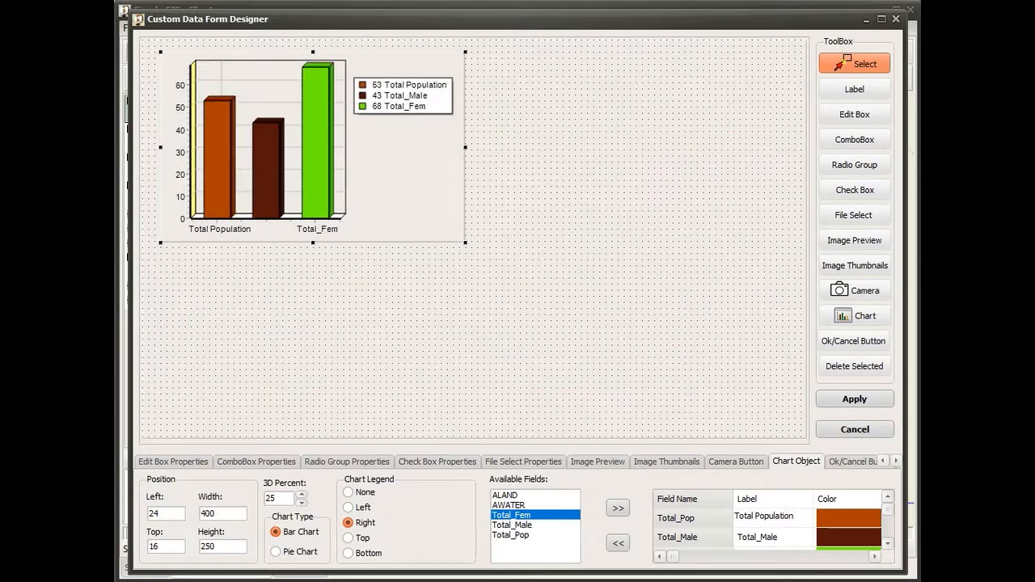
Change the chart label of the Total_Male field to Male Population
click(756, 539)
click(787, 542)
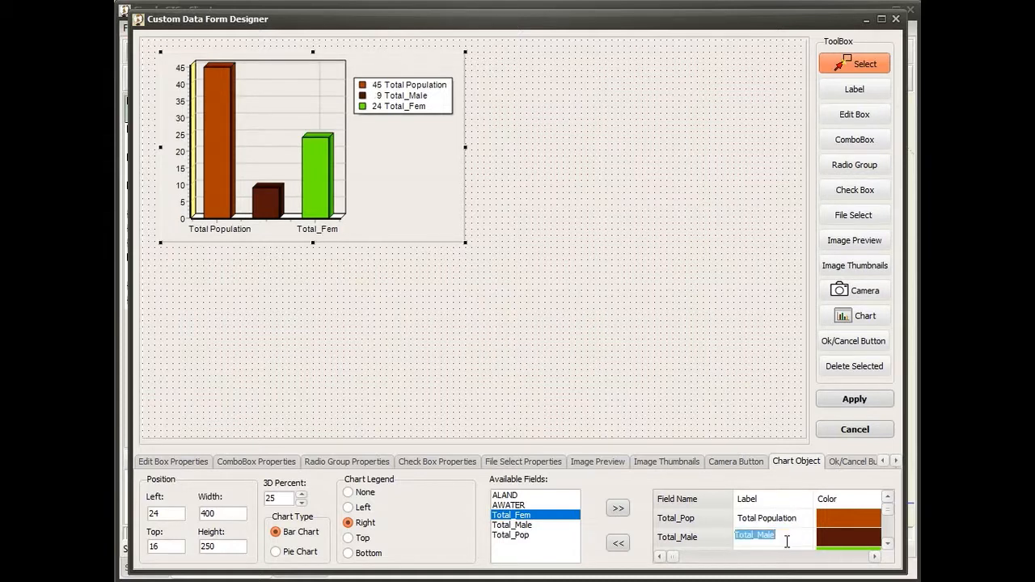
text(Total Male)
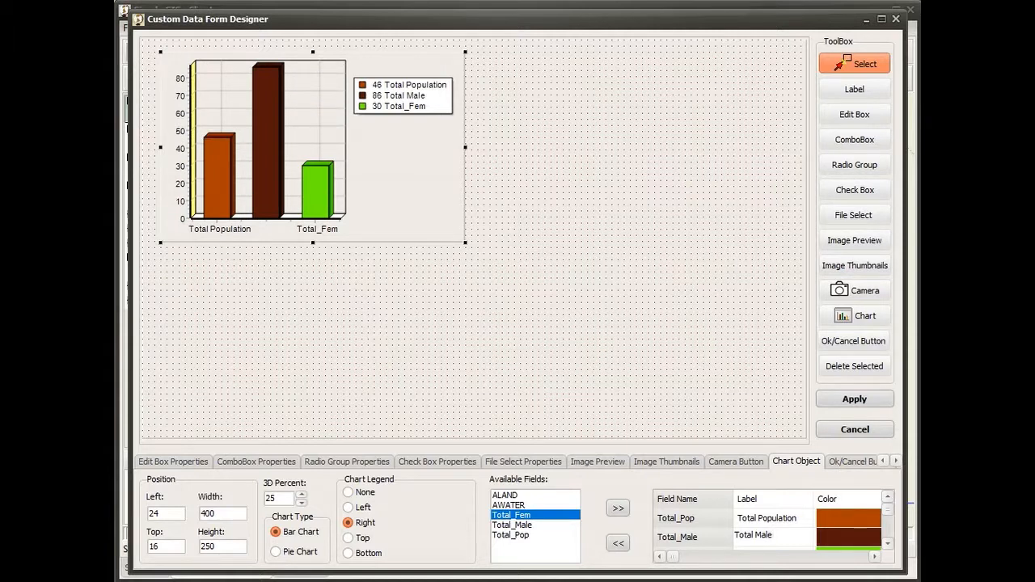
key(BackSpace)
key(BackSpace)
key(BackSpace)
key(BackSpace)
key(BackSpace)
key(BackSpace)
key(BackSpace)
key(BackSpace)
key(BackSpace)
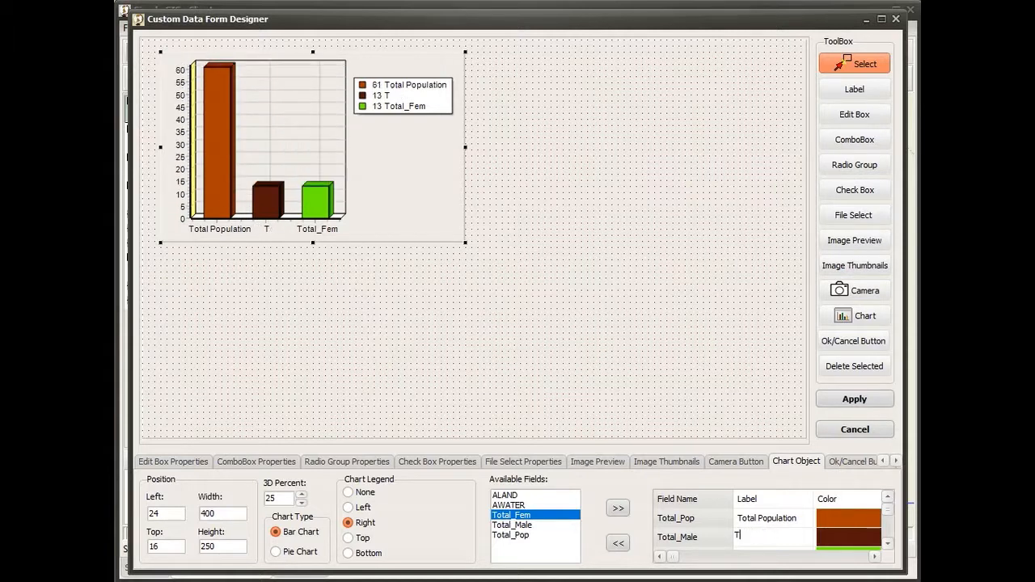
key(BackSpace)
text(Male )
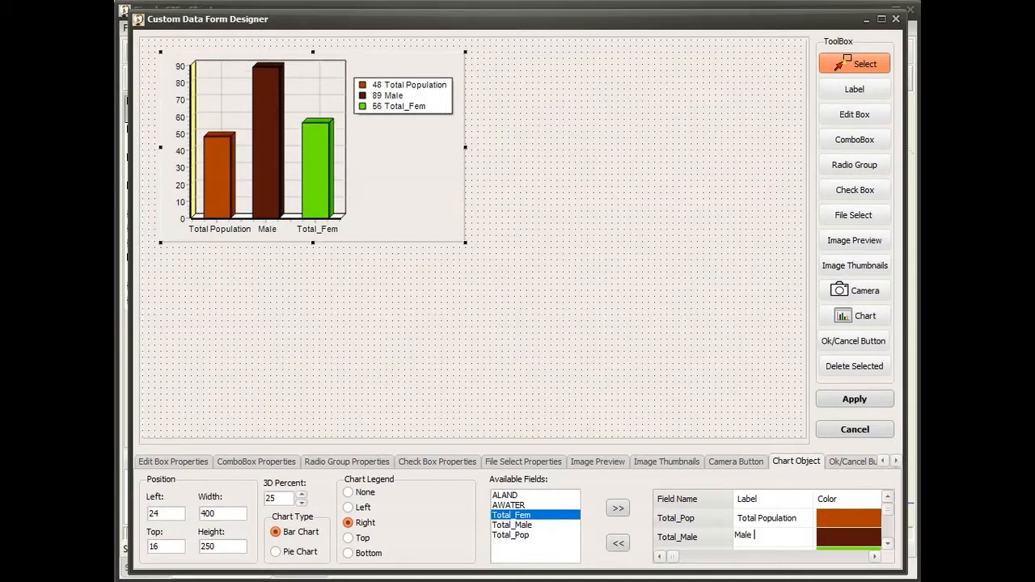
text(Population)
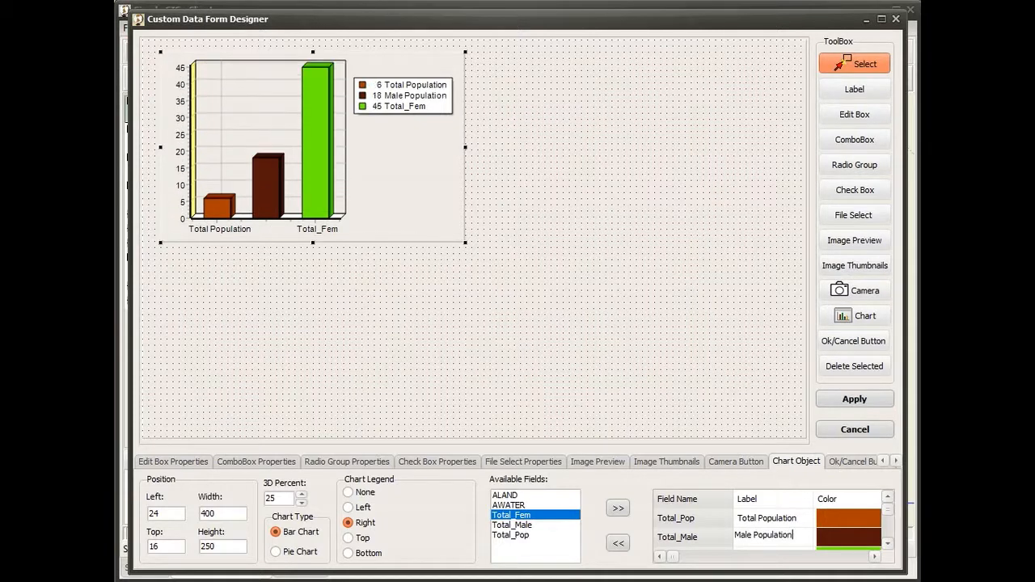
Change the chart label of the Total_Fem field to Female Population
click(887, 543)
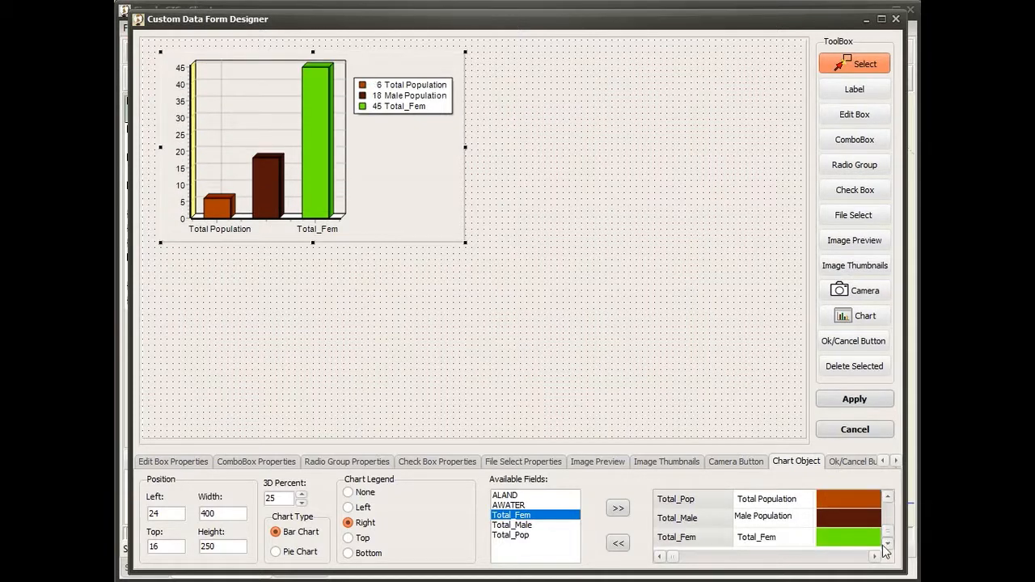
click(775, 540)
click(773, 540)
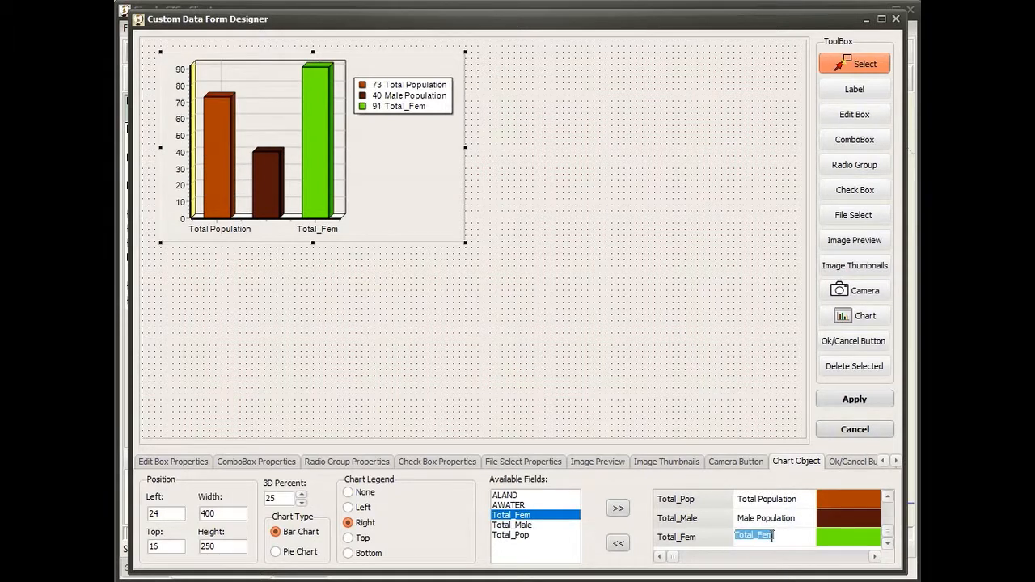
text(Female)
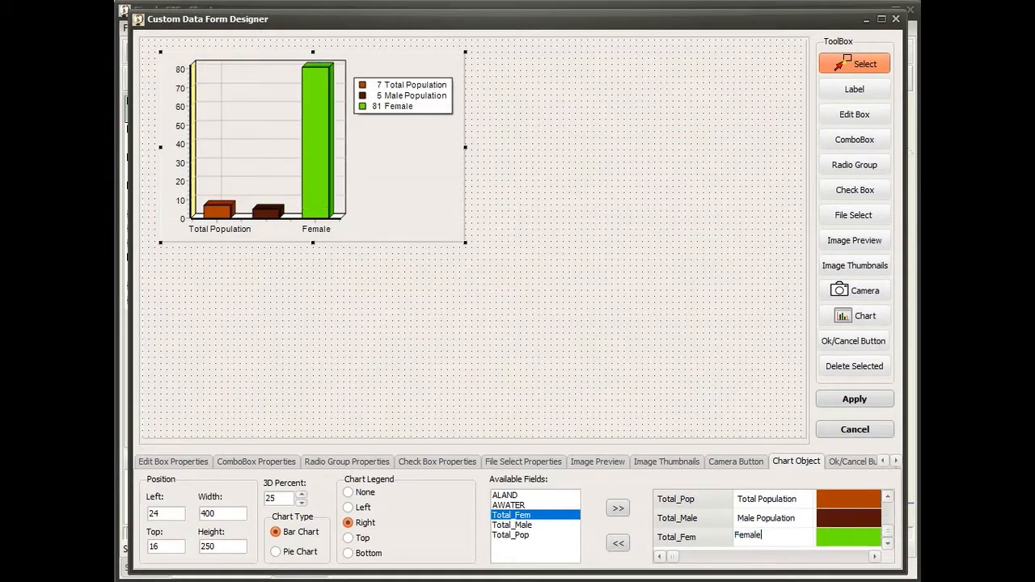
text( Population)
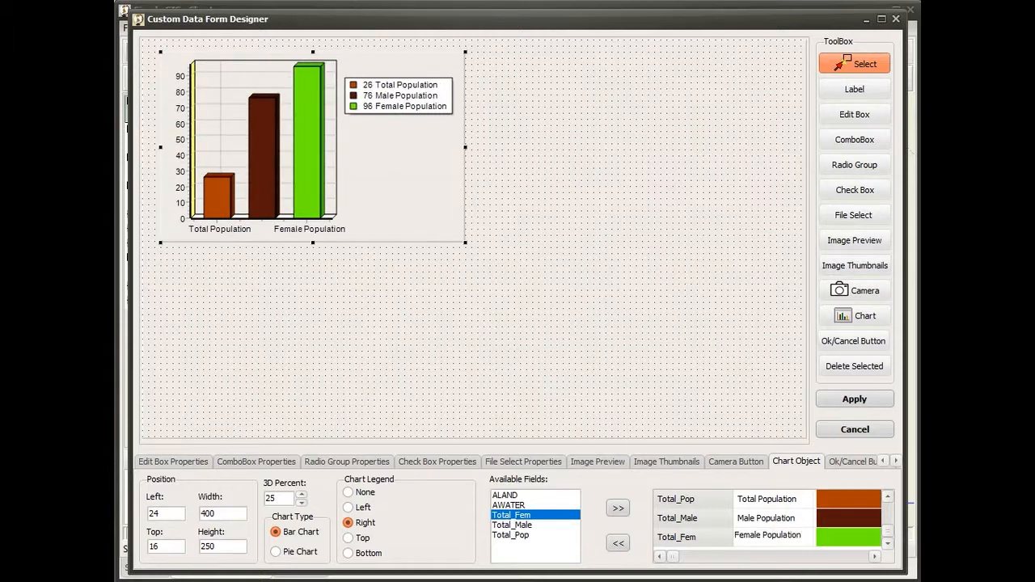
Color the Total_Pop bar light salmon red from the basic colors and set the chart legend to Bottom
click(888, 498)
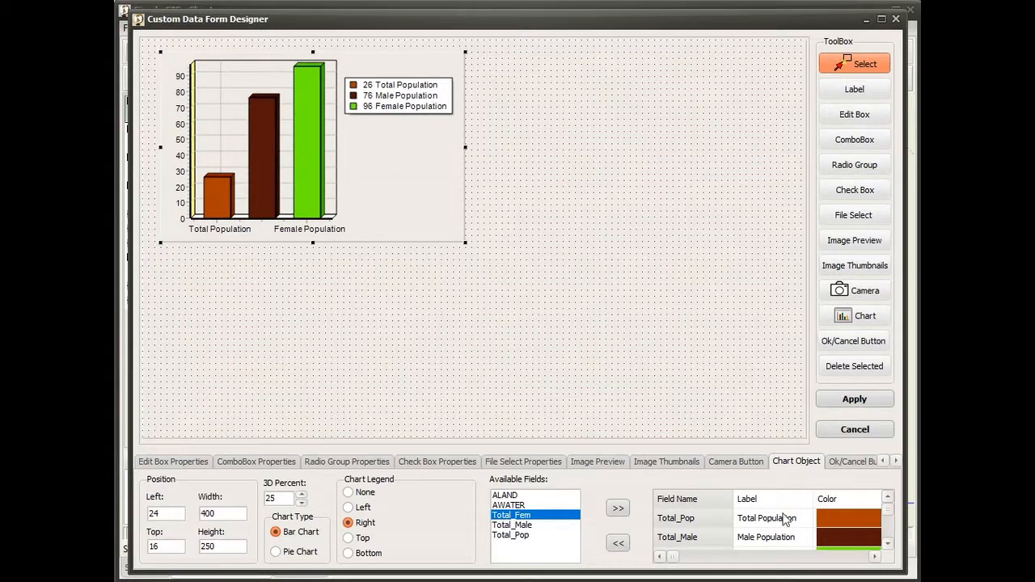
click(827, 521)
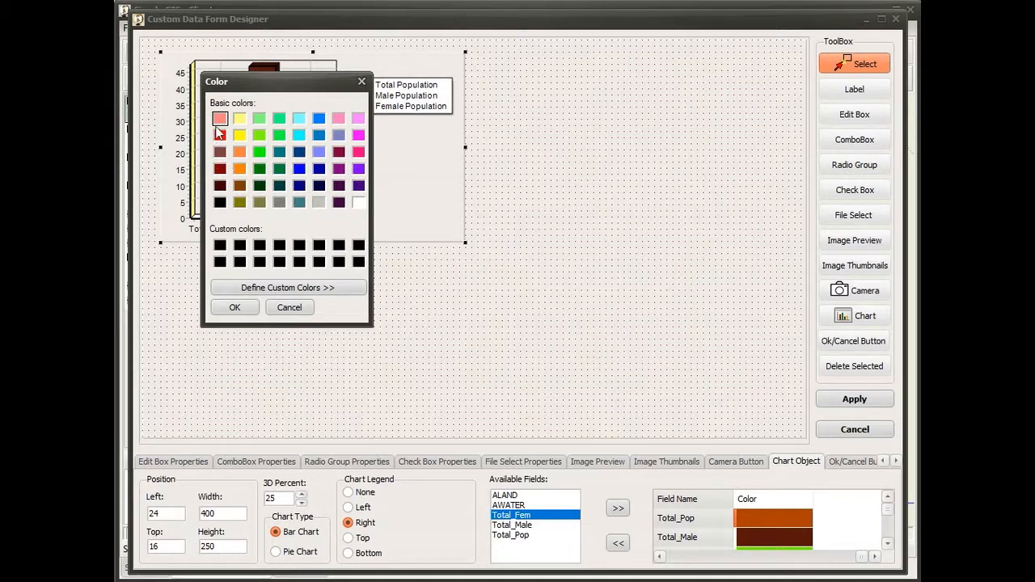
click(235, 307)
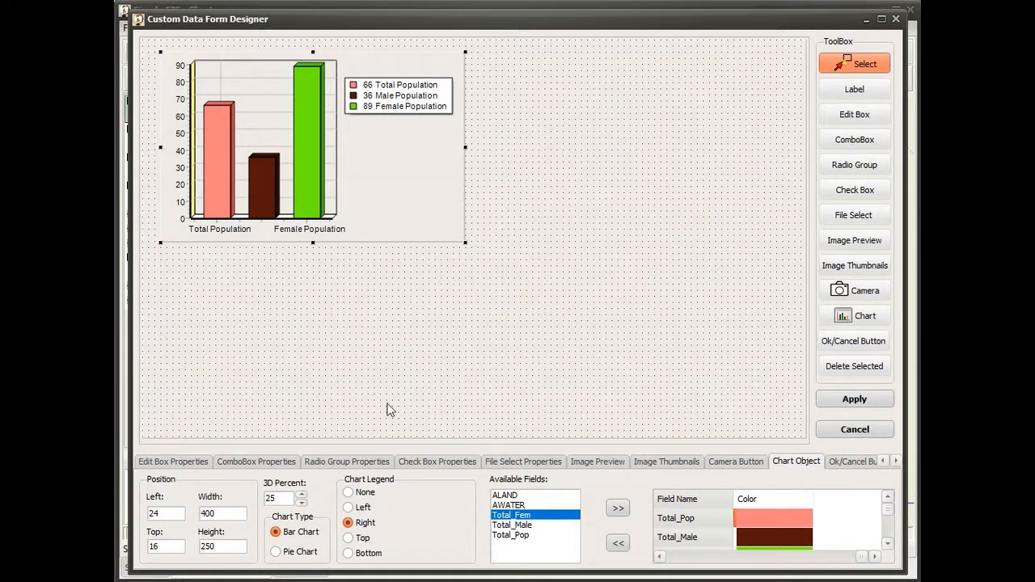
click(357, 555)
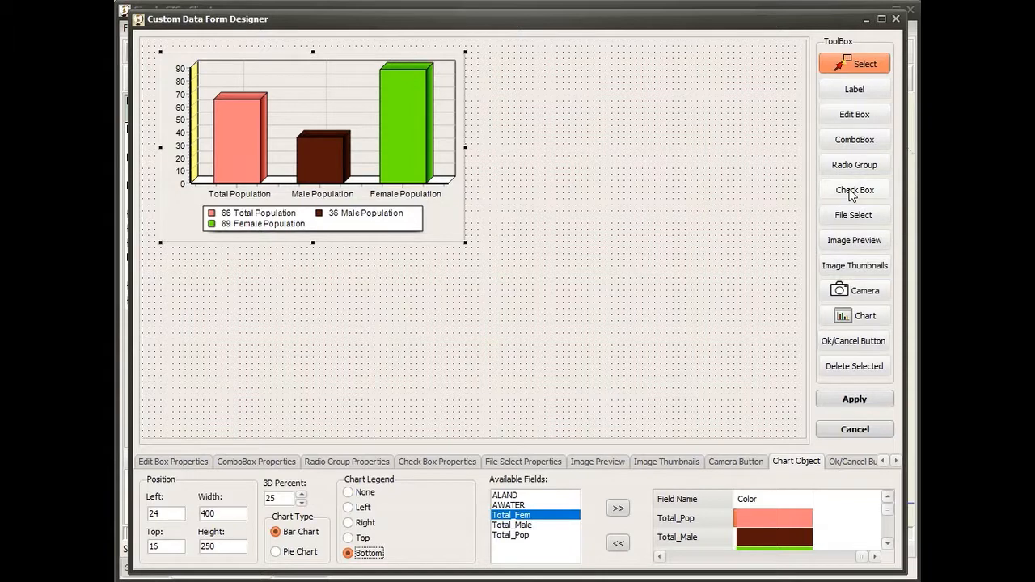
Add an Ok button below the chart and, beside it, a second button with the Cancel function and the caption Cancel
click(847, 348)
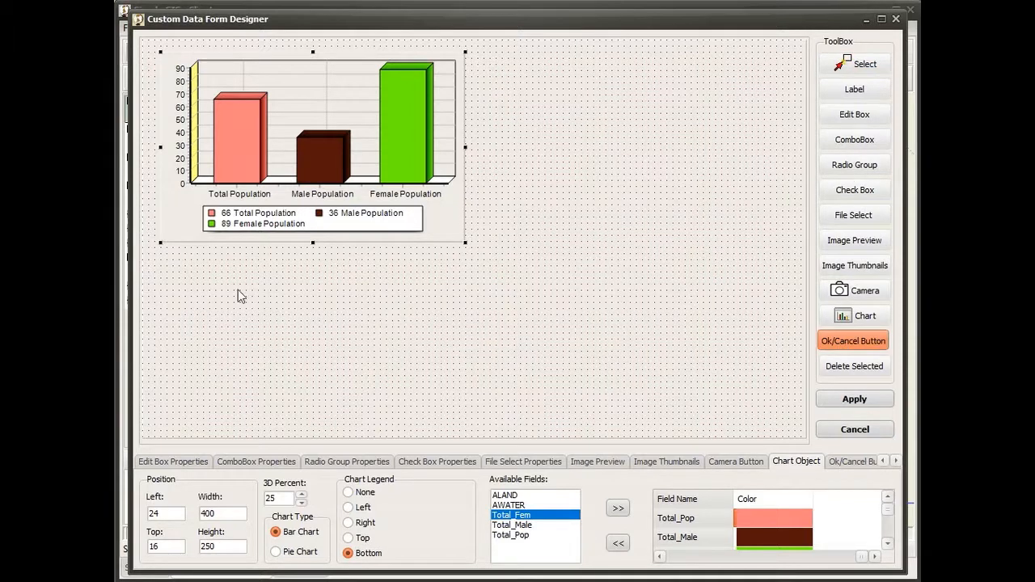
click(204, 263)
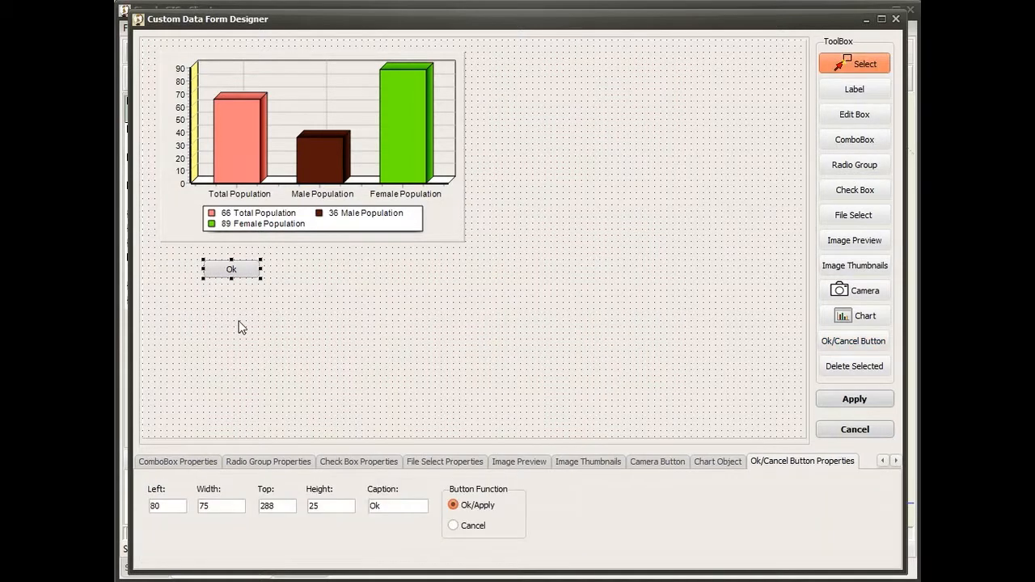
click(856, 342)
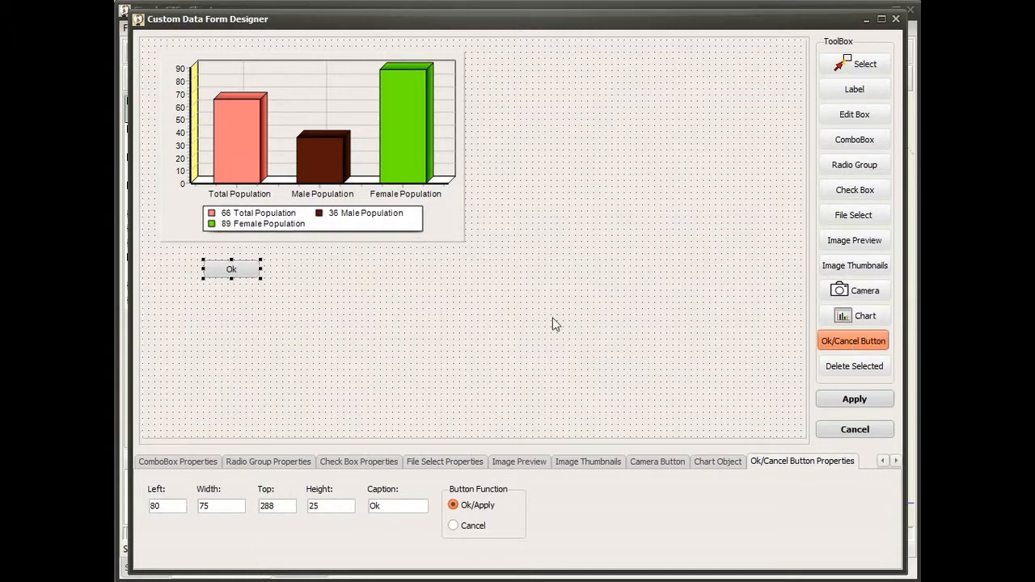
click(342, 259)
click(454, 526)
double_click(388, 506)
text(Cacn)
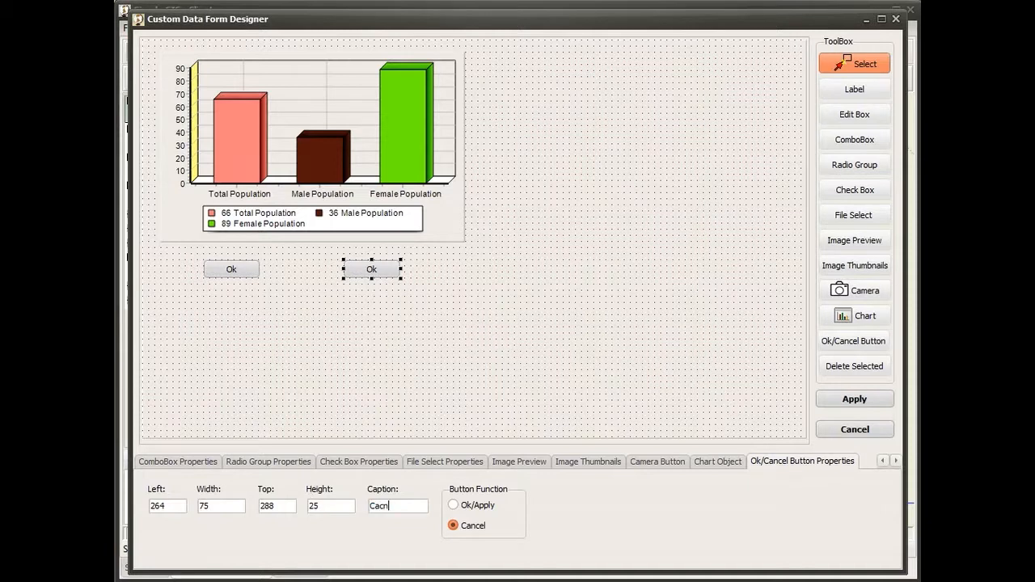
key(BackSpace)
key(BackSpace)
text(ncel)
Shrink the form to fit closely around the chart and buttons, and apply the form design and layer properties
drag(804, 435, 477, 288)
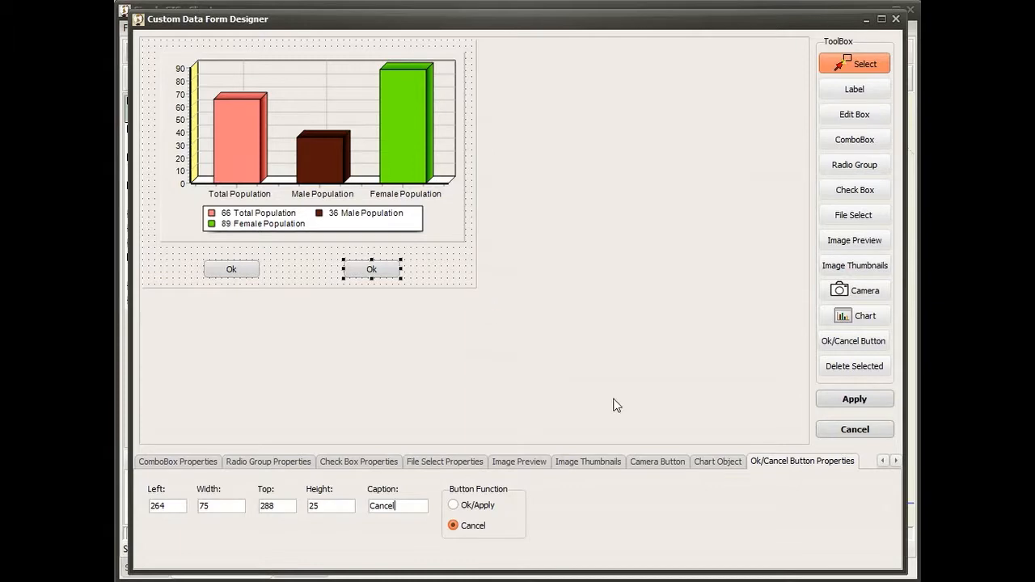
click(864, 402)
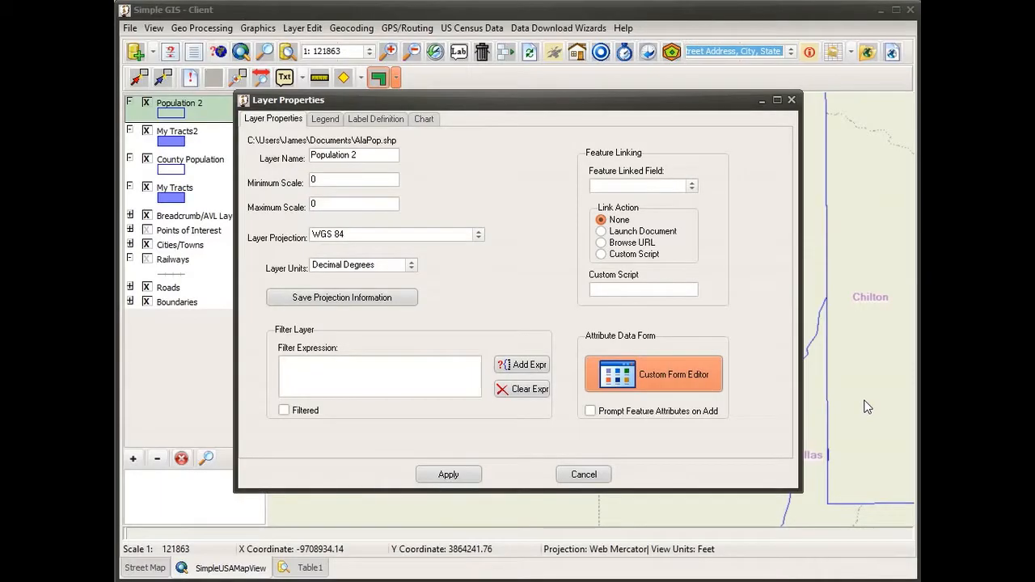
click(447, 474)
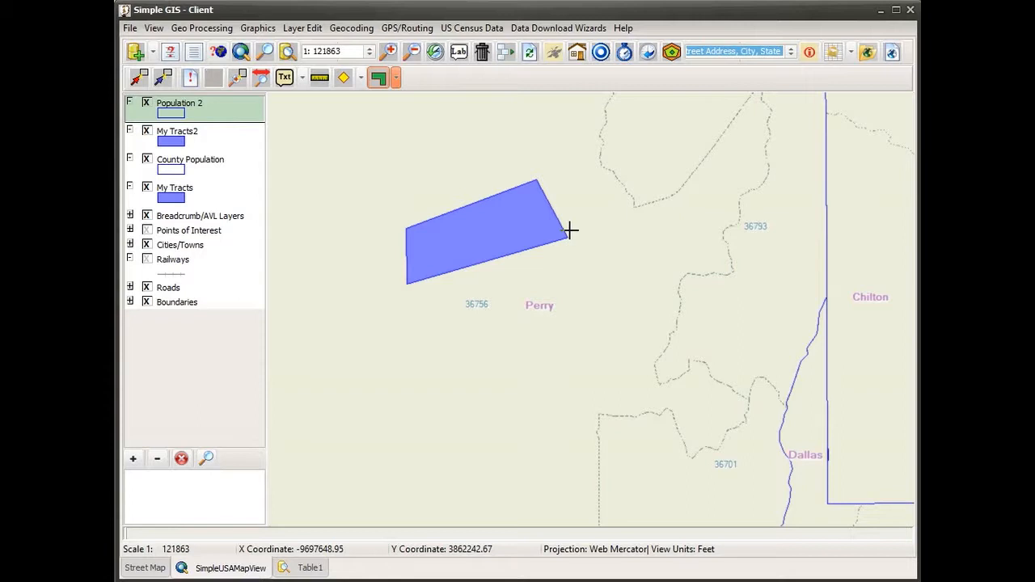
Identify the Perry and Chilton county features of Population 2 to view their population charts, closing each form with Cancel
click(191, 79)
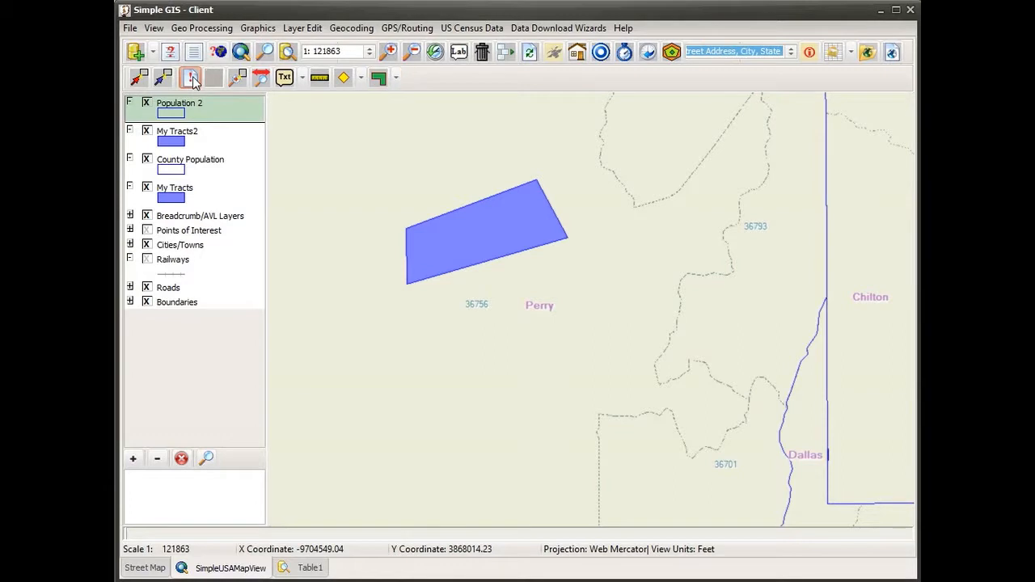
click(672, 290)
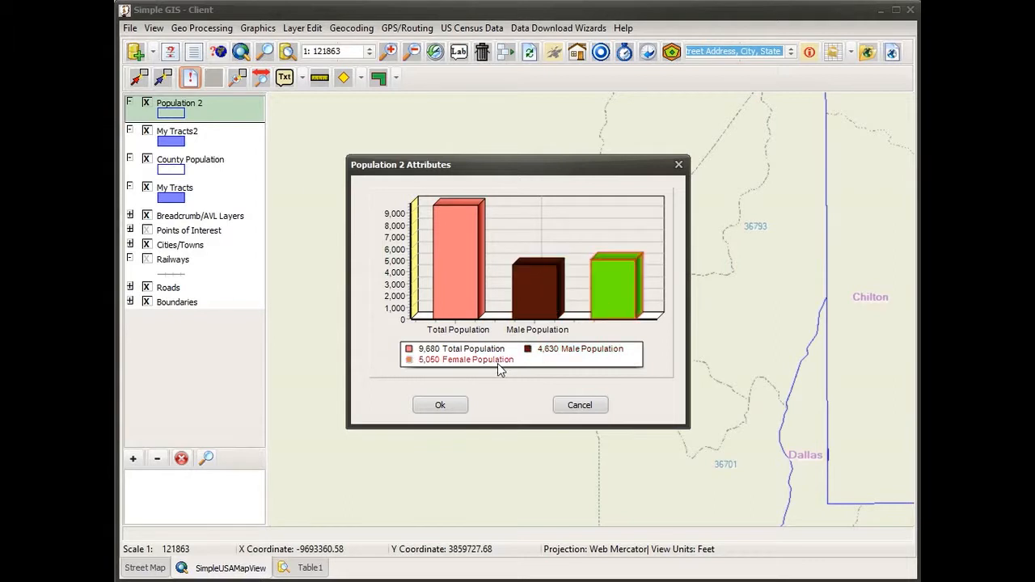
click(575, 408)
click(862, 417)
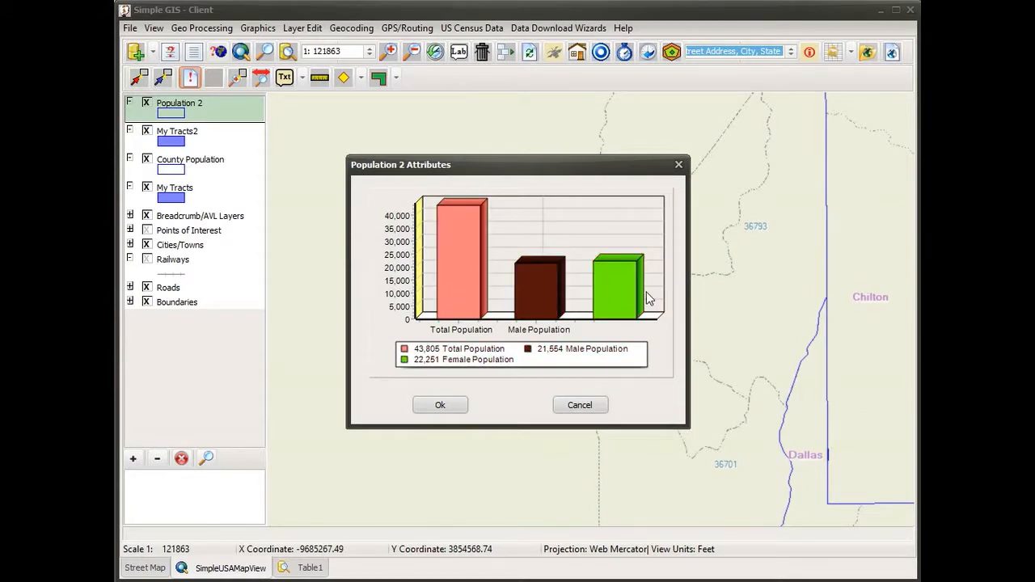
click(581, 405)
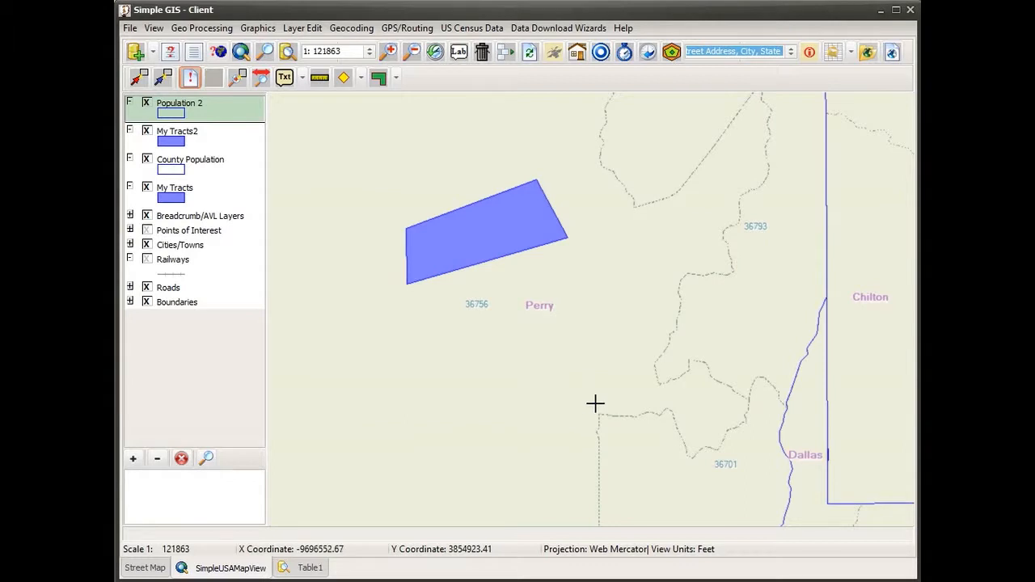